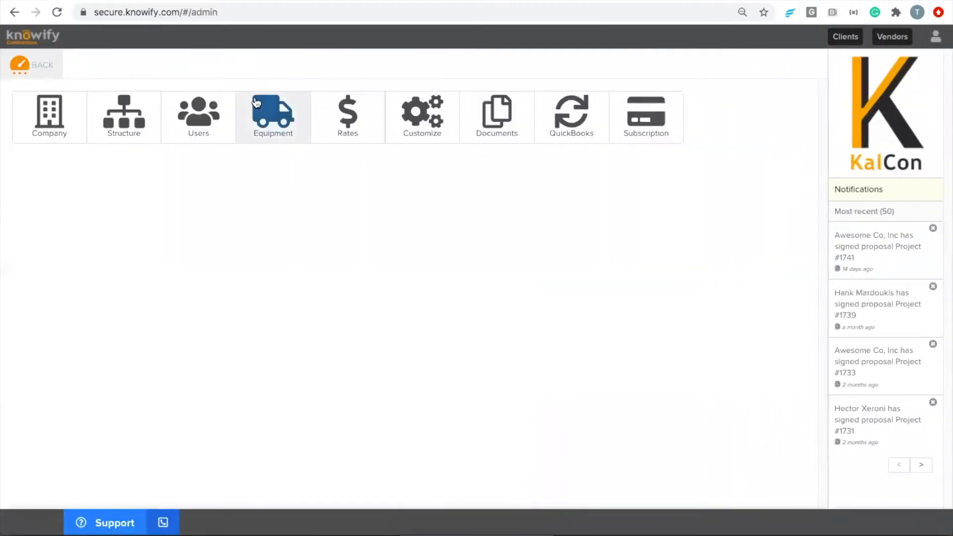
- From Users, begin a new user with access type 'User with no access to Knowify'
left_click(207, 143)
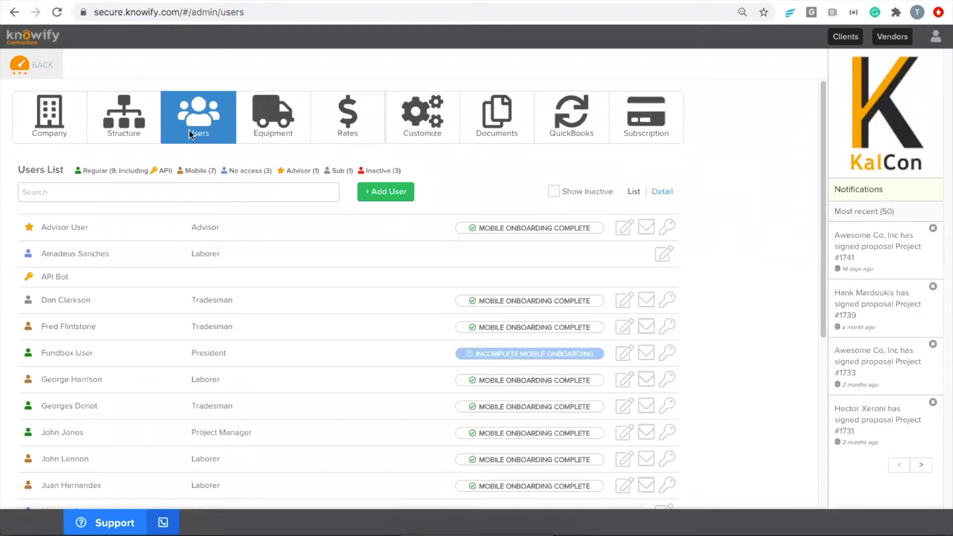
left_click(377, 194)
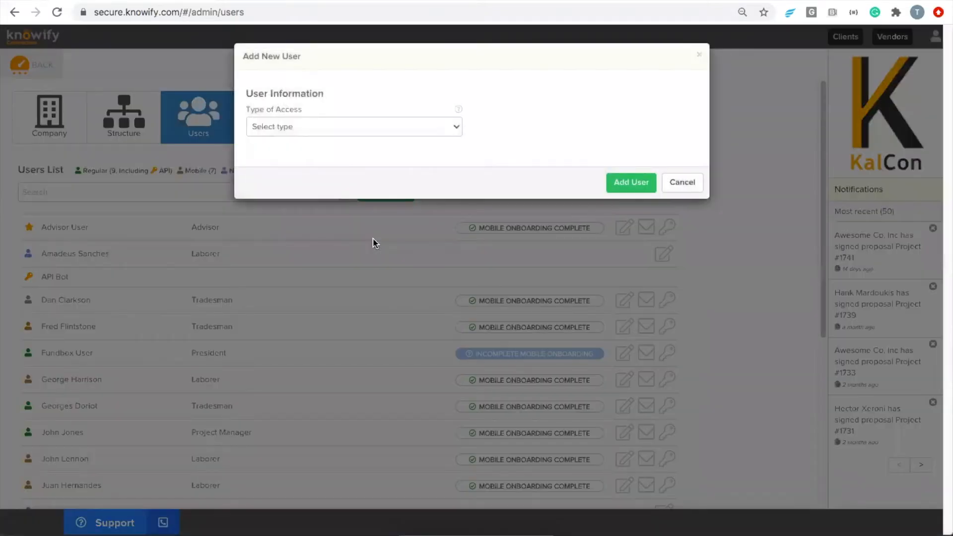
left_click(299, 130)
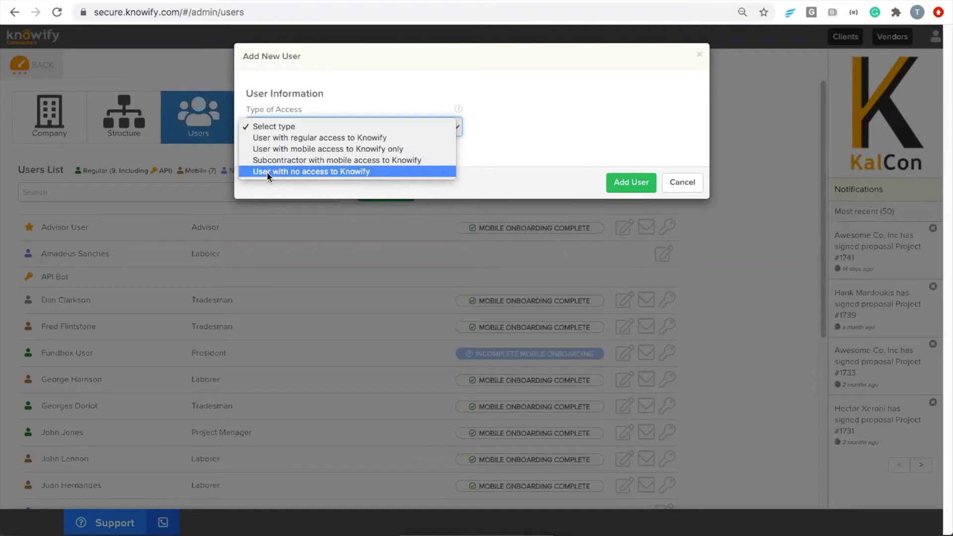
left_click(357, 172)
left_click(355, 167)
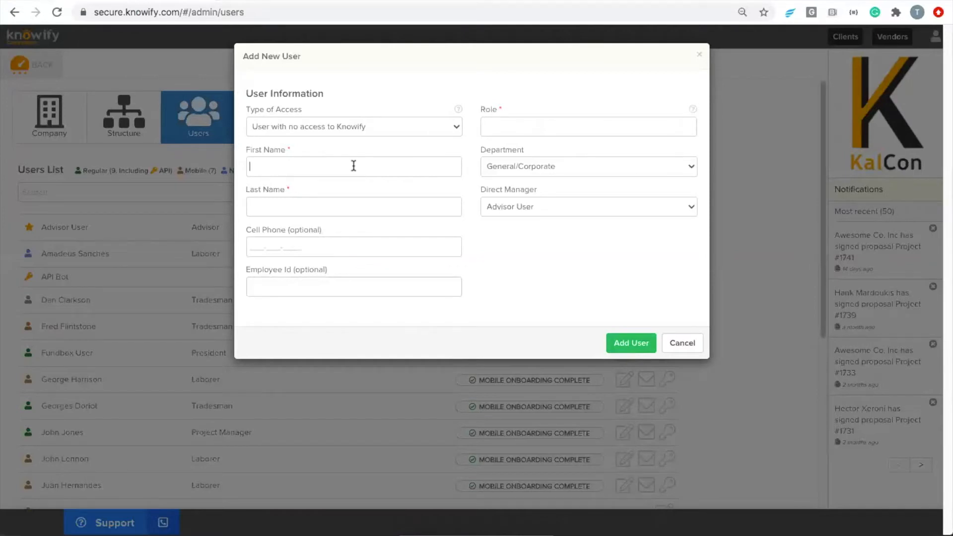
- Enter the new user's first and last name, choose the Laborer role, and add the user
left_click(354, 166)
left_click(434, 211)
left_click(514, 124)
left_click(393, 145)
left_click(490, 131)
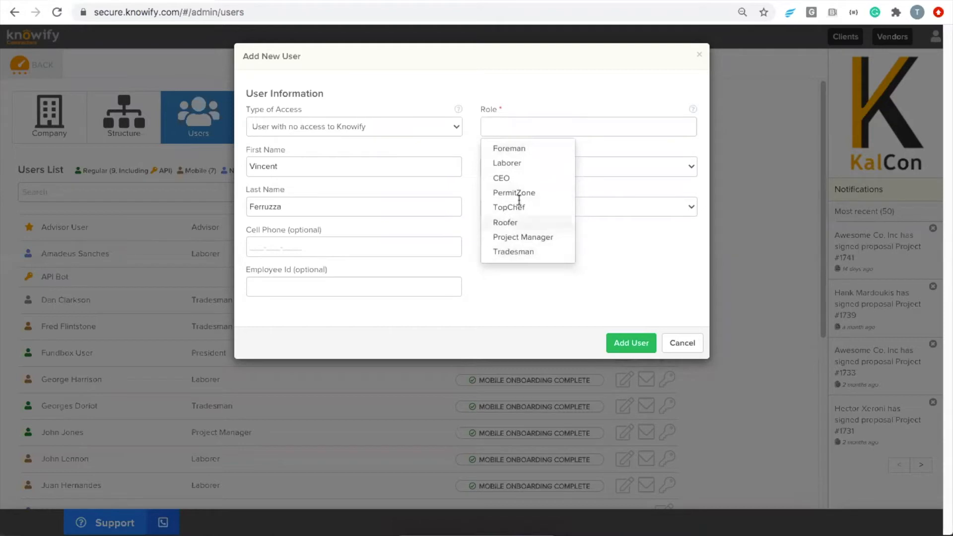
left_click(523, 162)
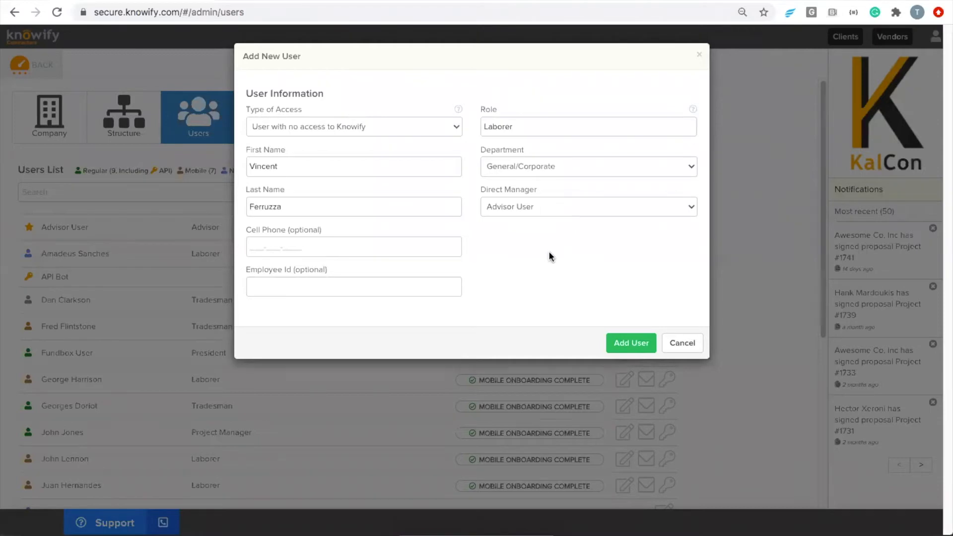
left_click(608, 343)
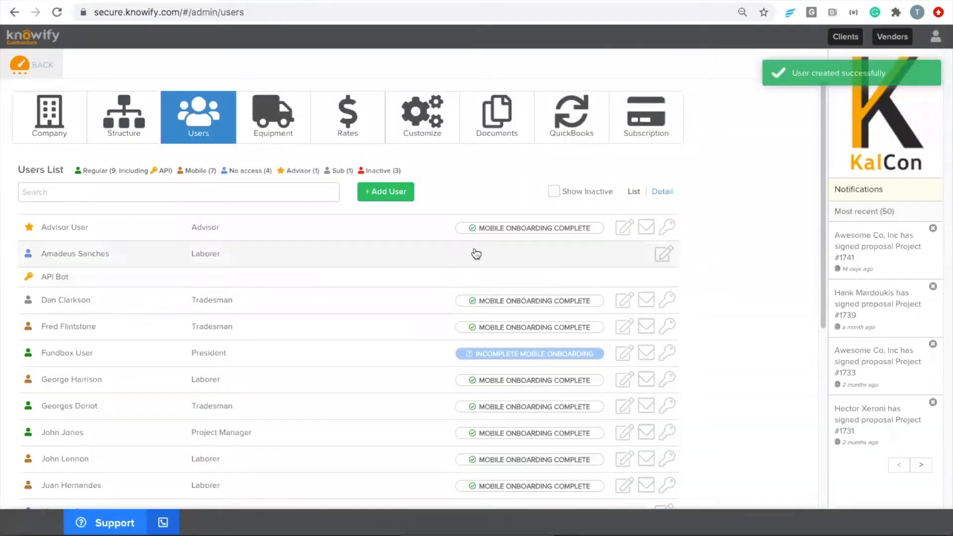
- On the Rates page, enter 40 as the new laborer's resource cost rate
left_click(347, 144)
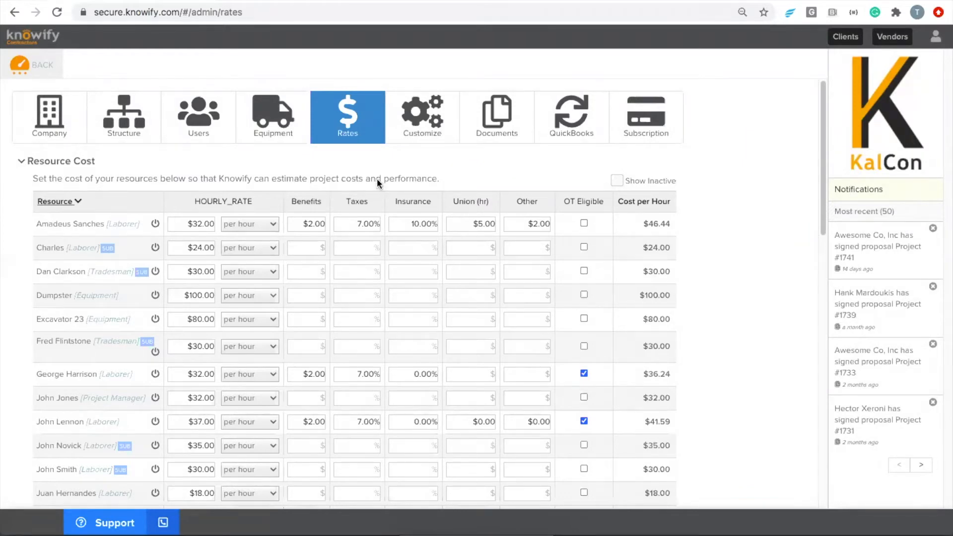
scroll(377, 178, "down", 2)
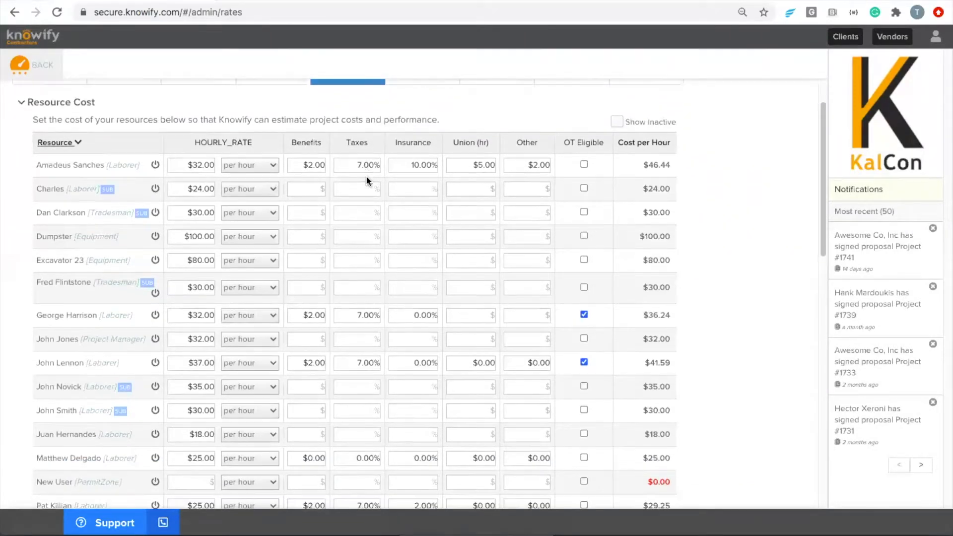
scroll(365, 174, "down", 5)
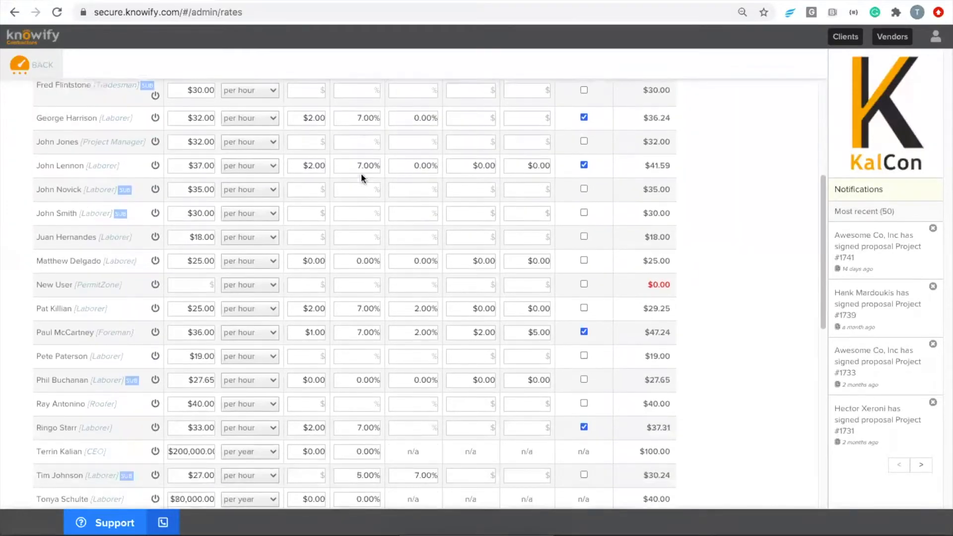
scroll(361, 172, "down", 3)
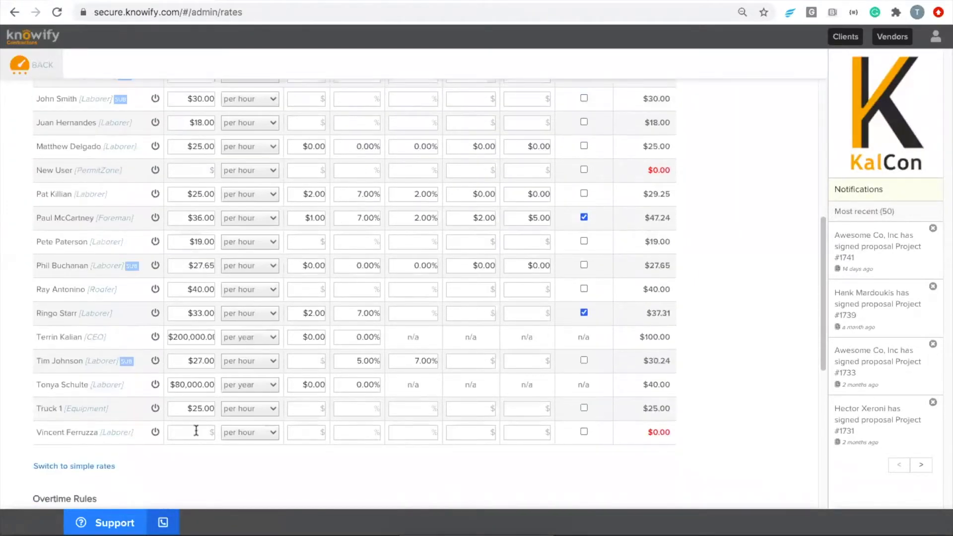
left_click_drag(28, 431, 48, 430)
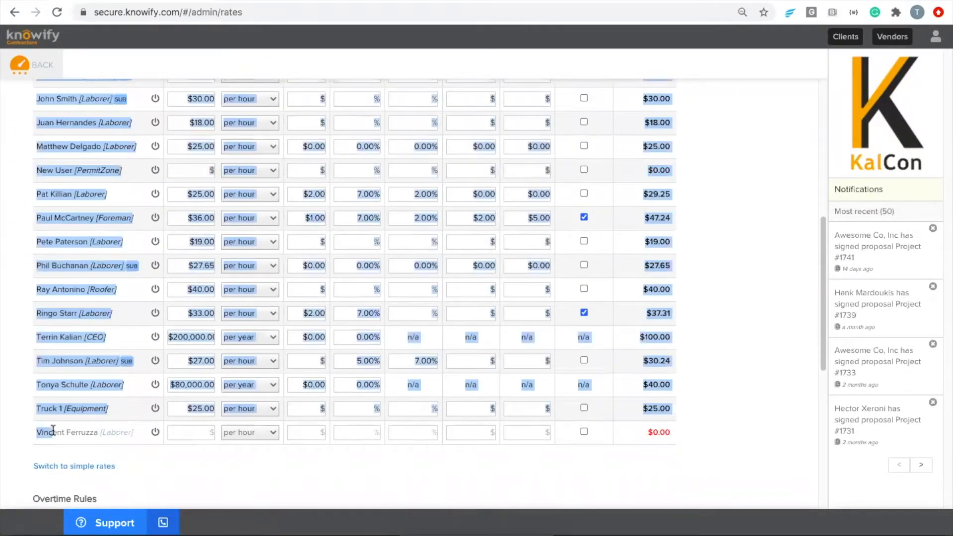
left_click(59, 430)
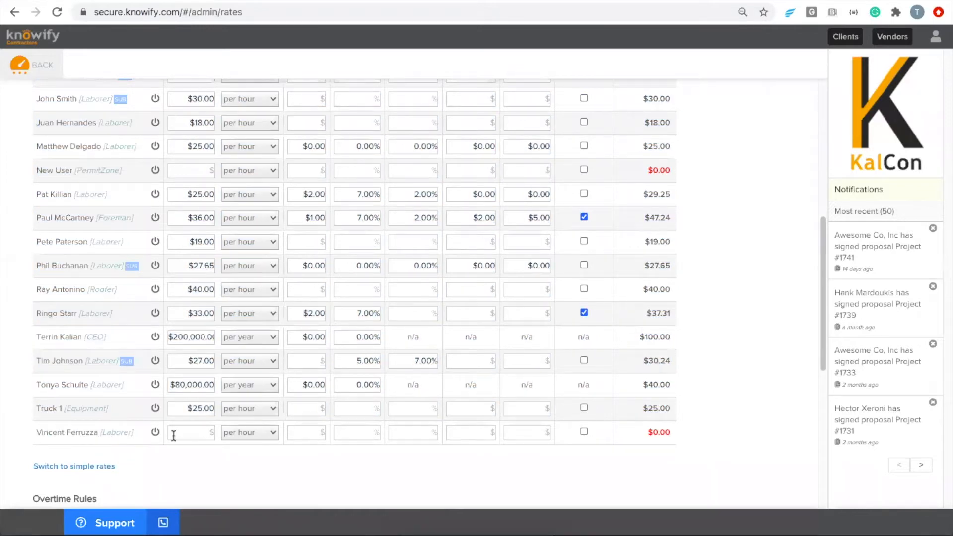
left_click(198, 432)
type("40")
- Highlight the Benefits cost column header in the rates table
scroll(303, 436, "up", 5)
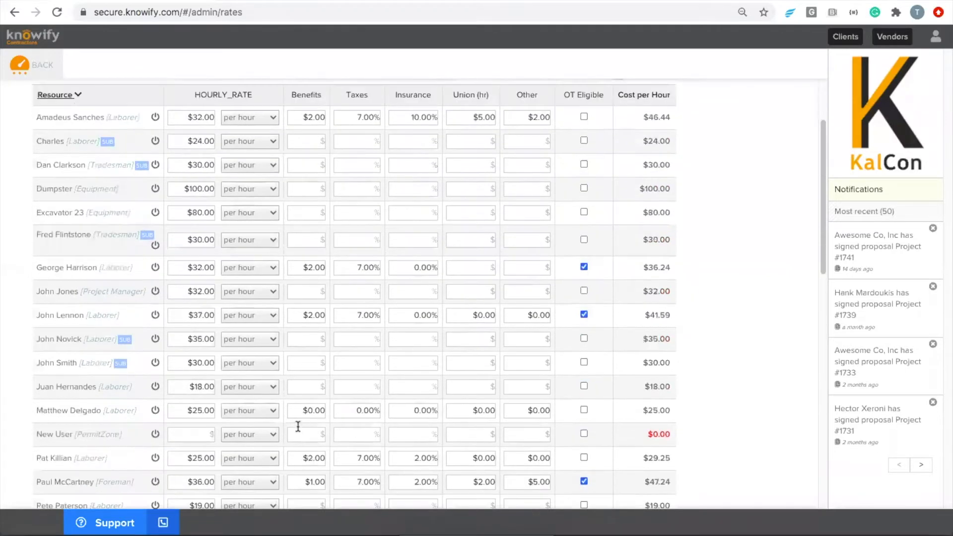
scroll(298, 427, "up", 1)
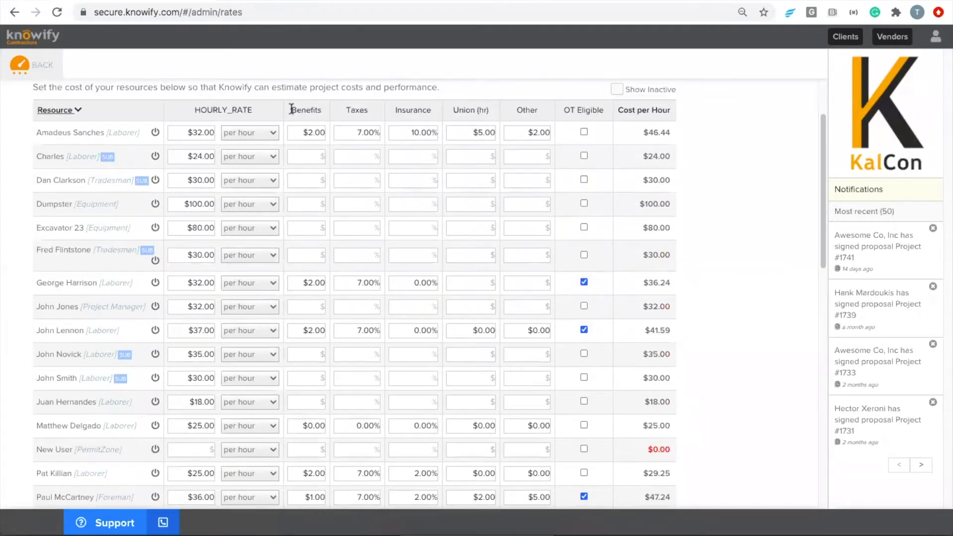
left_click_drag(291, 109, 421, 111)
left_click(456, 110)
scroll(667, 333, "down", 6)
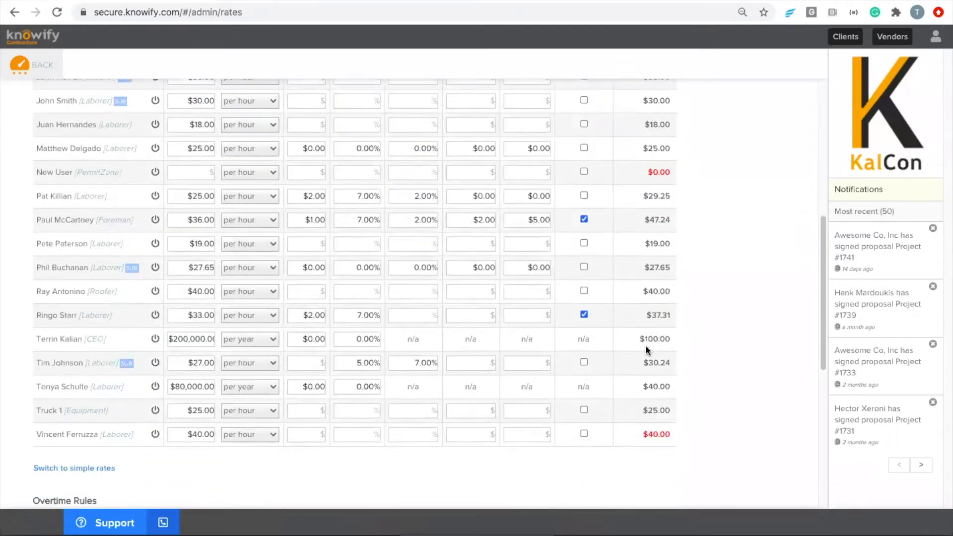
- Switch the new laborer's rate to per year at $70,000.00
left_click(237, 434)
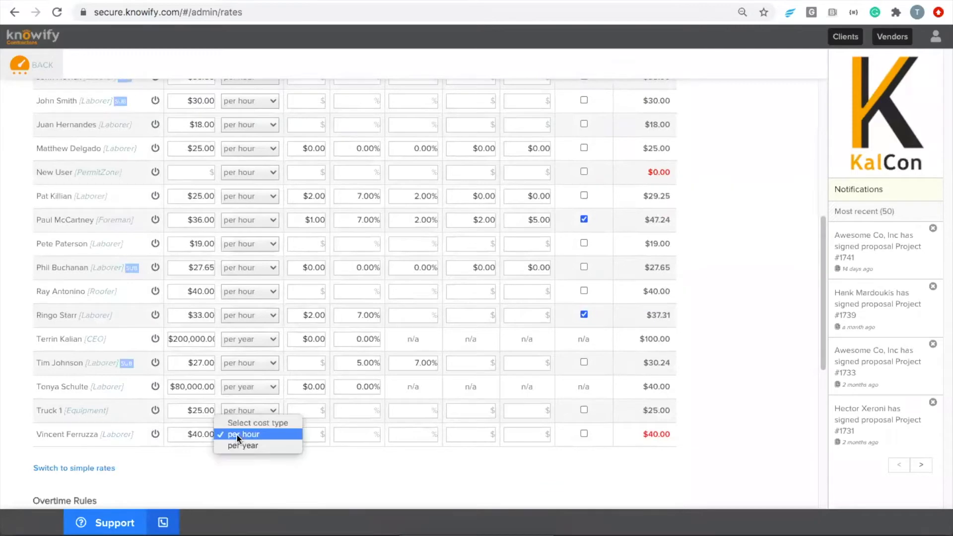
left_click(251, 449)
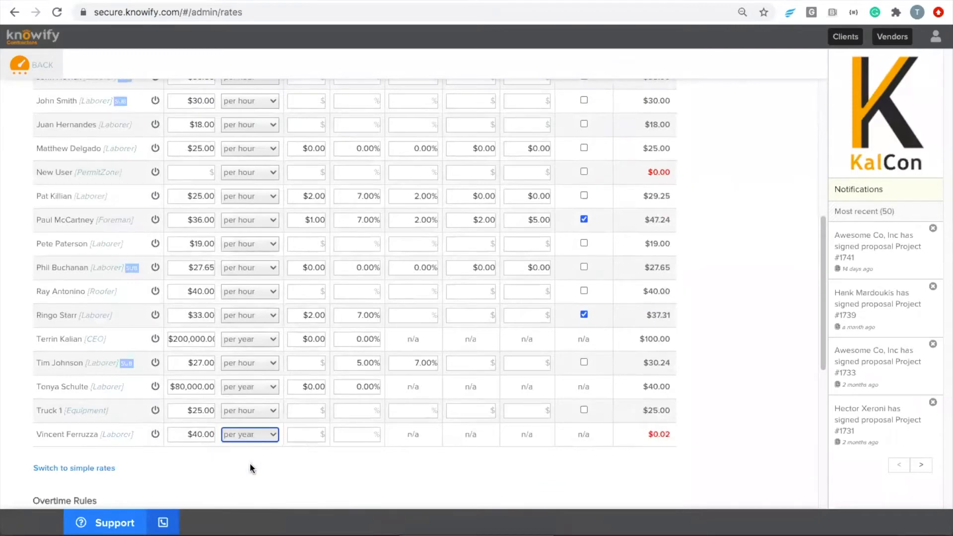
left_click(205, 436)
triple_click(205, 435)
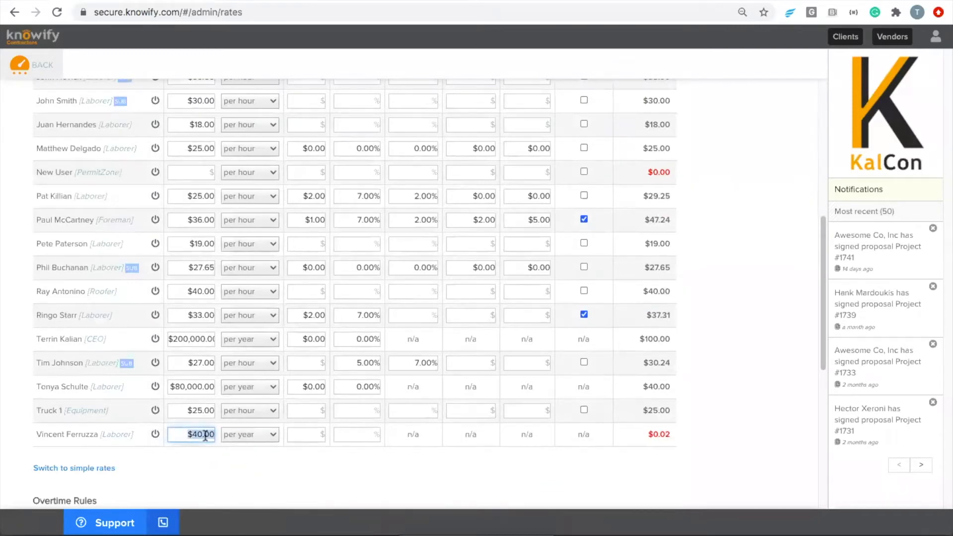
type("70000")
left_click(226, 466)
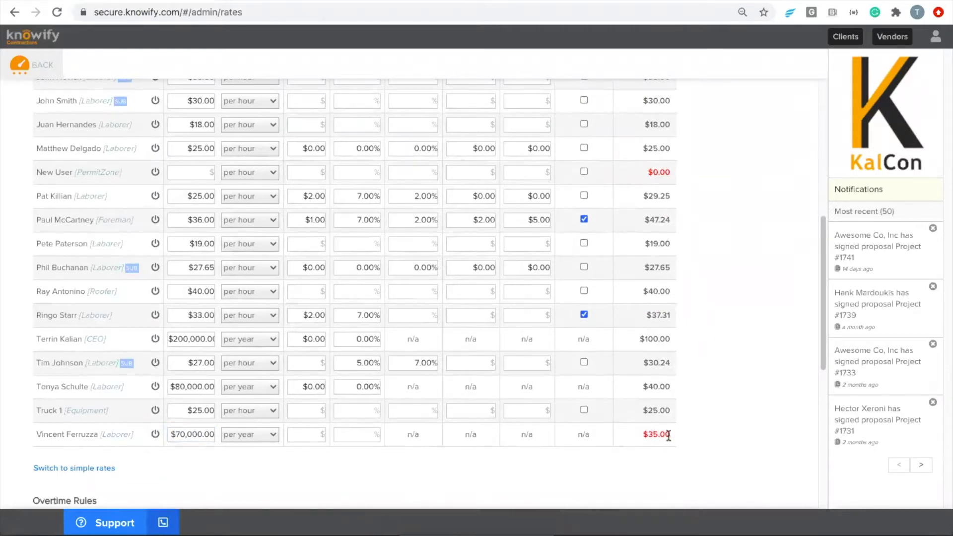
- Switch the rate back to per hour and delete the $70,000.00 value
double_click(202, 436)
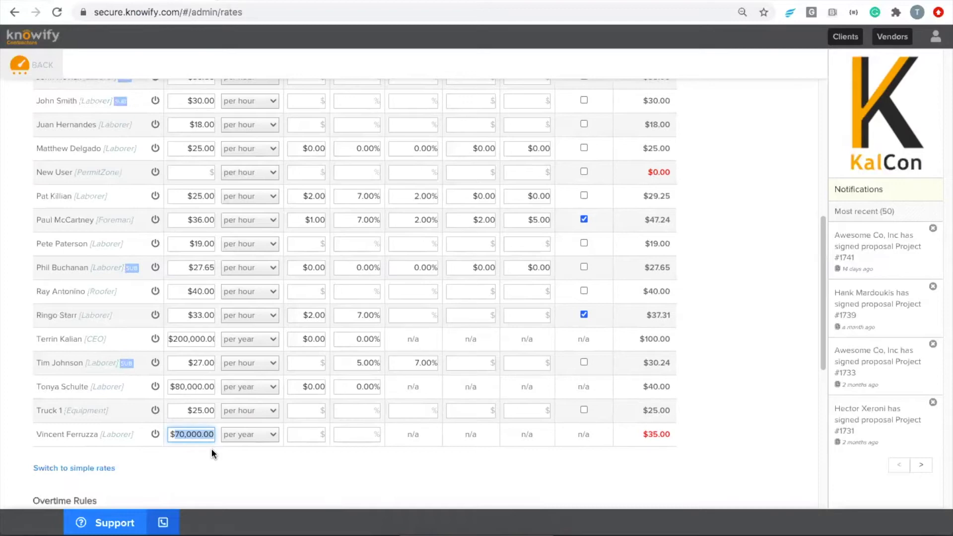
left_click(233, 435)
left_click(235, 422)
triple_click(195, 435)
key("BackSpace")
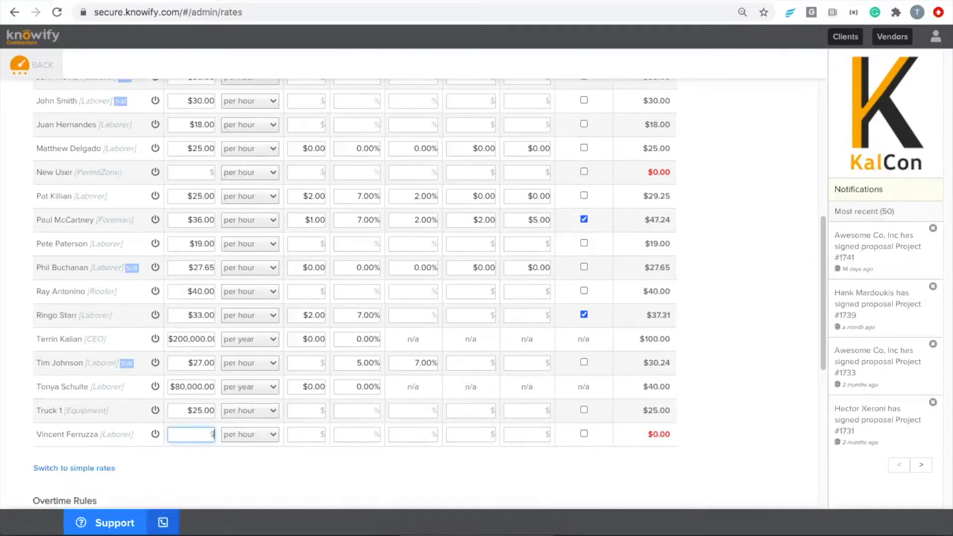
- Give the new laborer a $40 rate with $2 benefits, 7% taxes and 10% insurance
type("40")
left_click(308, 437)
scroll(308, 440, "up", 12)
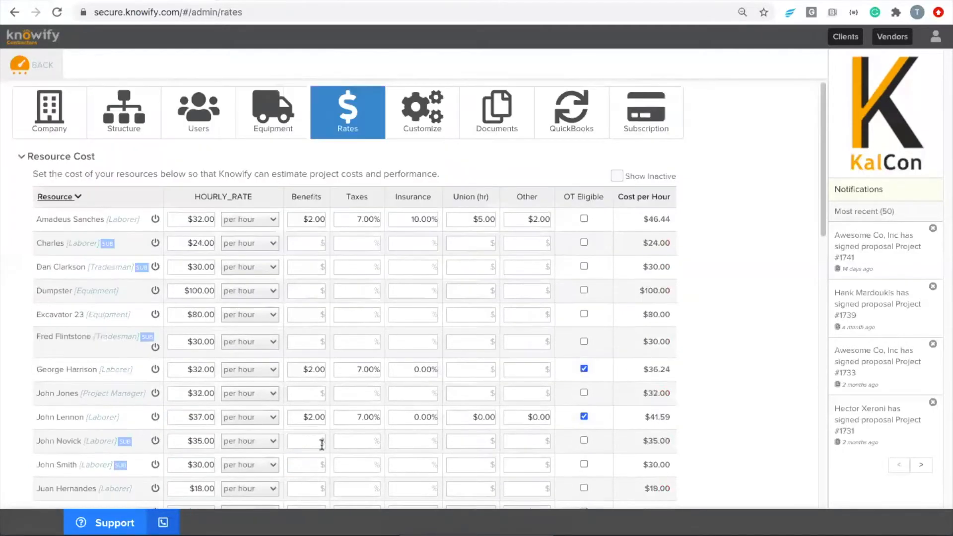
scroll(348, 439, "down", 12)
scroll(353, 430, "up", 3)
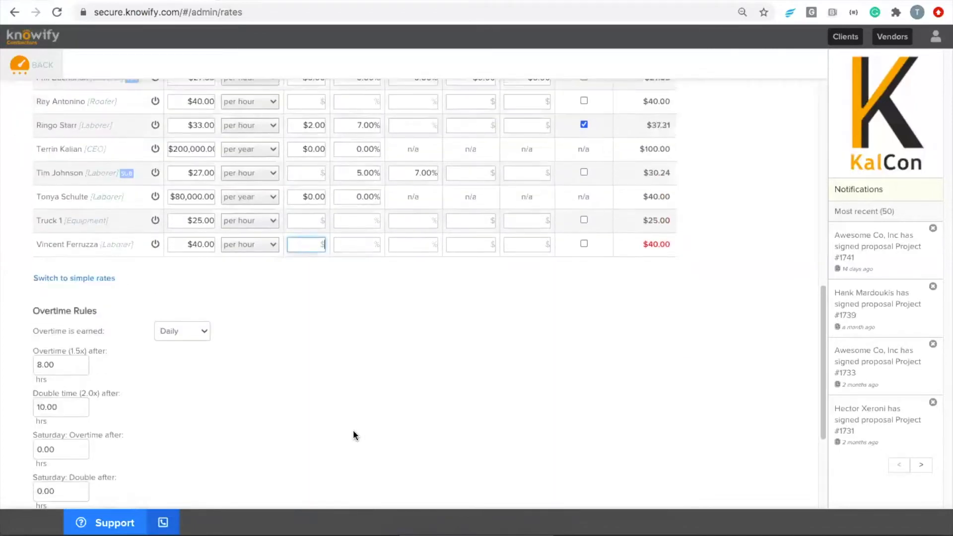
type("2")
left_click(355, 352)
type("7")
left_click(407, 356)
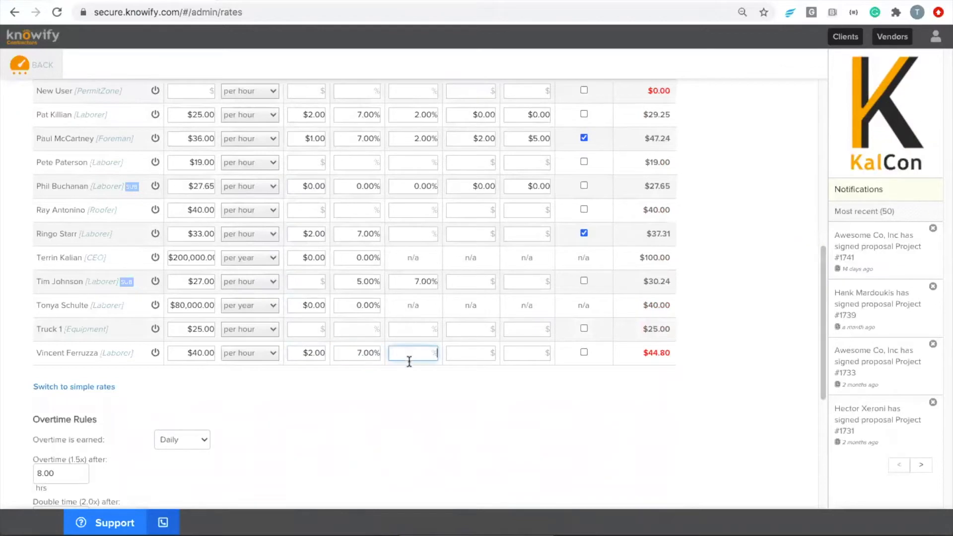
type("10")
left_click(408, 430)
- Point out the $40.00 base rate and the resulting $48.80 cost per hour
left_click_drag(185, 357, 215, 356)
left_click(215, 355)
left_click_drag(645, 356, 670, 355)
left_click(671, 357)
left_click_drag(644, 353, 664, 352)
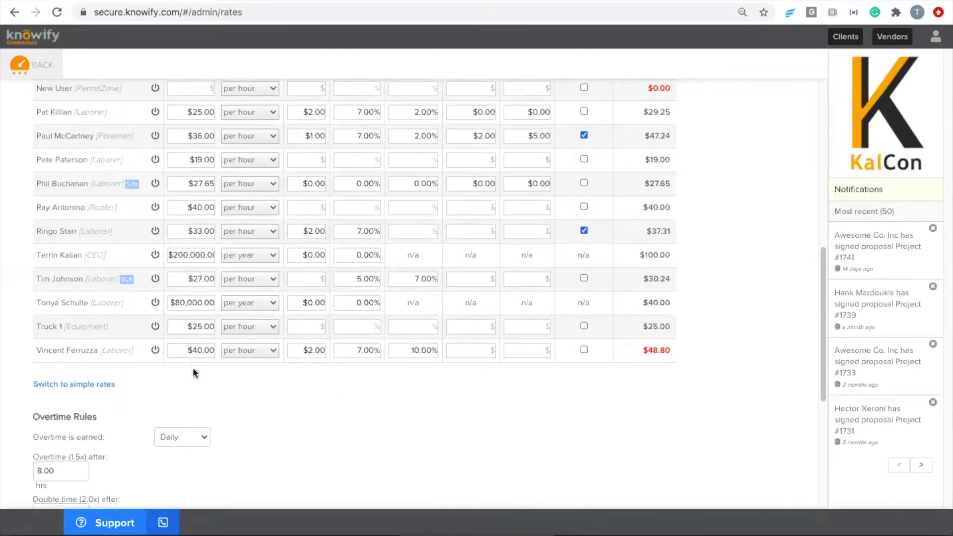
- Save the rate changes
scroll(193, 367, "down", 5)
left_click(91, 437)
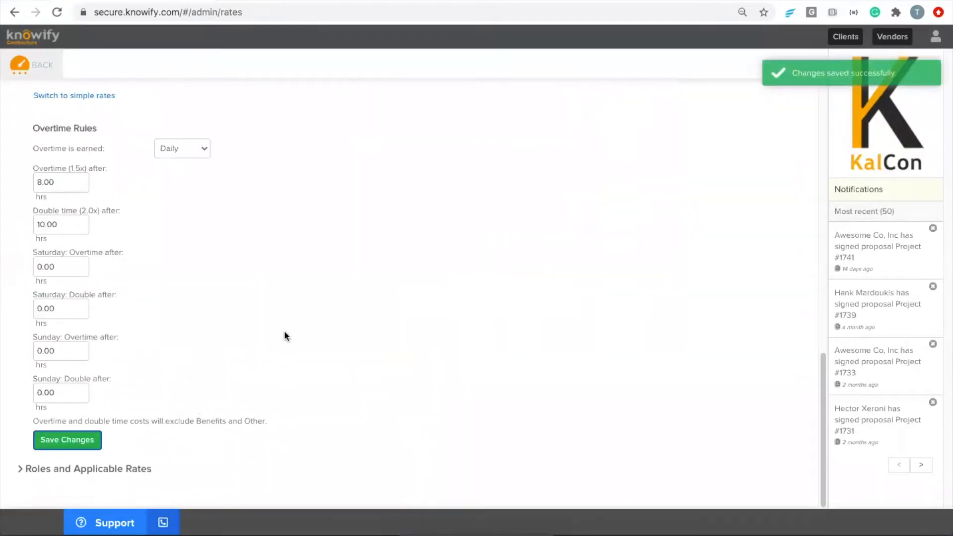
scroll(259, 336, "up", 6)
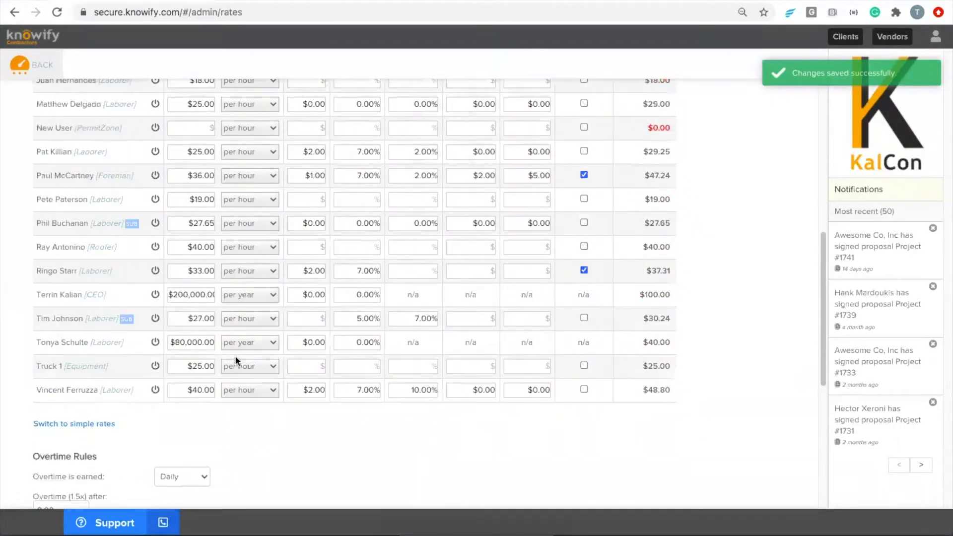
- In the simple rates layout, change the second row's $24.00 burden rate to $28.40 and save
left_click(63, 425)
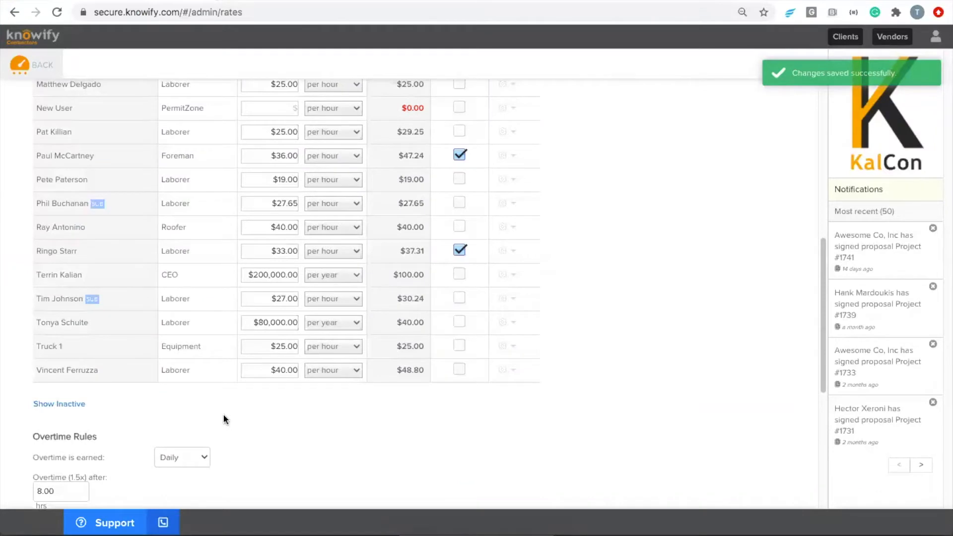
scroll(224, 411, "up", 10)
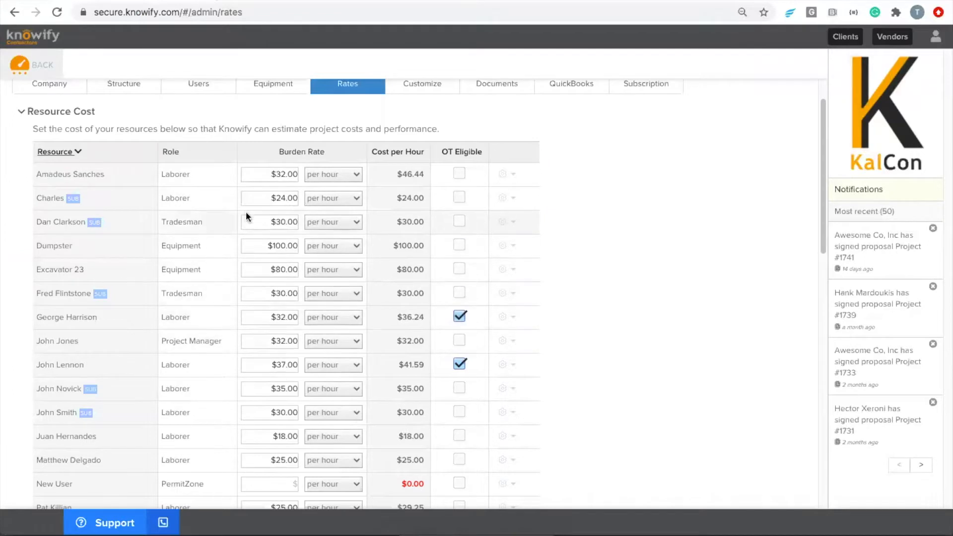
left_click(257, 197)
left_click_drag(257, 198, 313, 198)
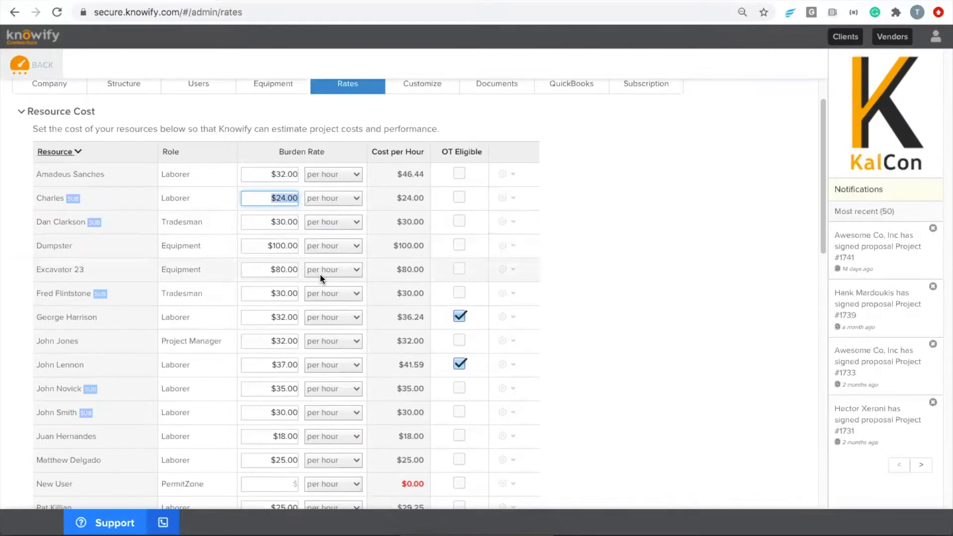
type("28.40")
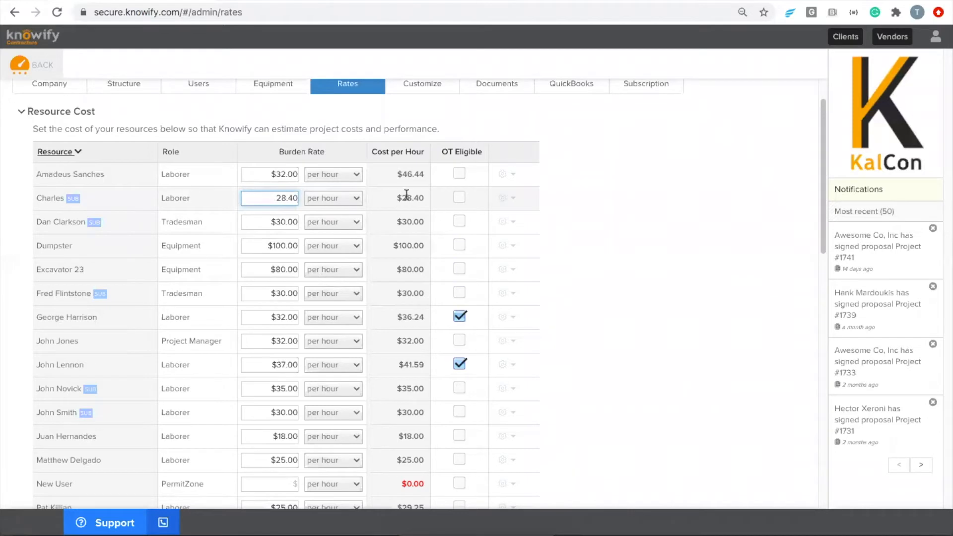
left_click(385, 200)
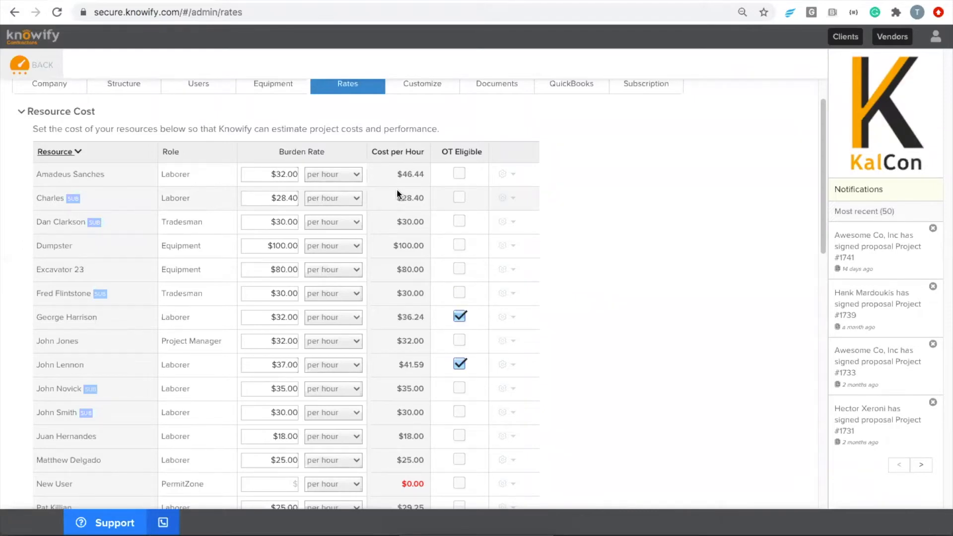
scroll(372, 210, "down", 15)
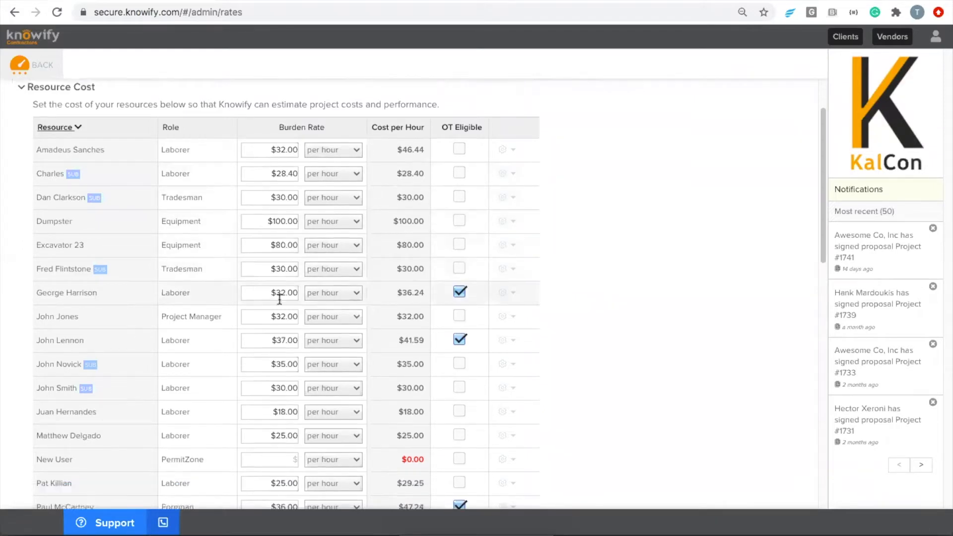
left_click(92, 440)
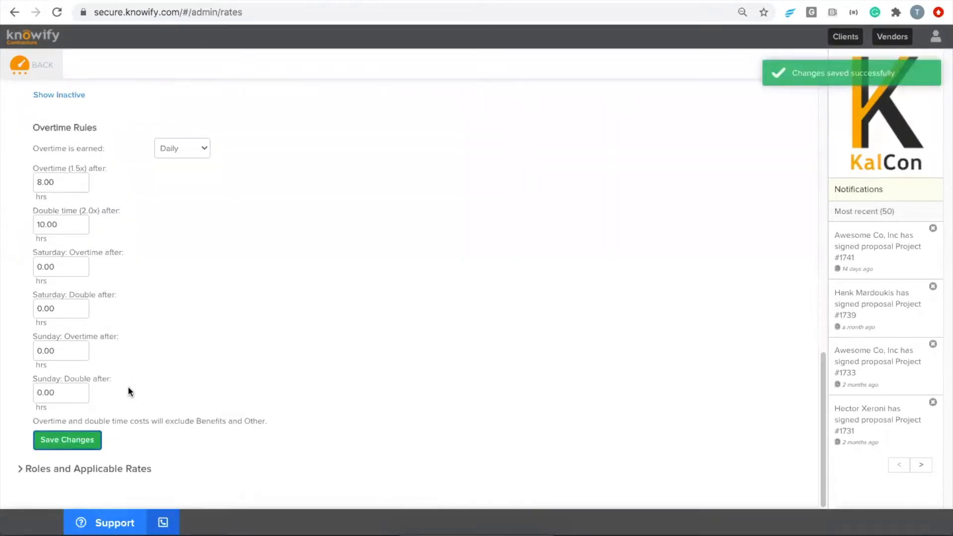
left_click(46, 72)
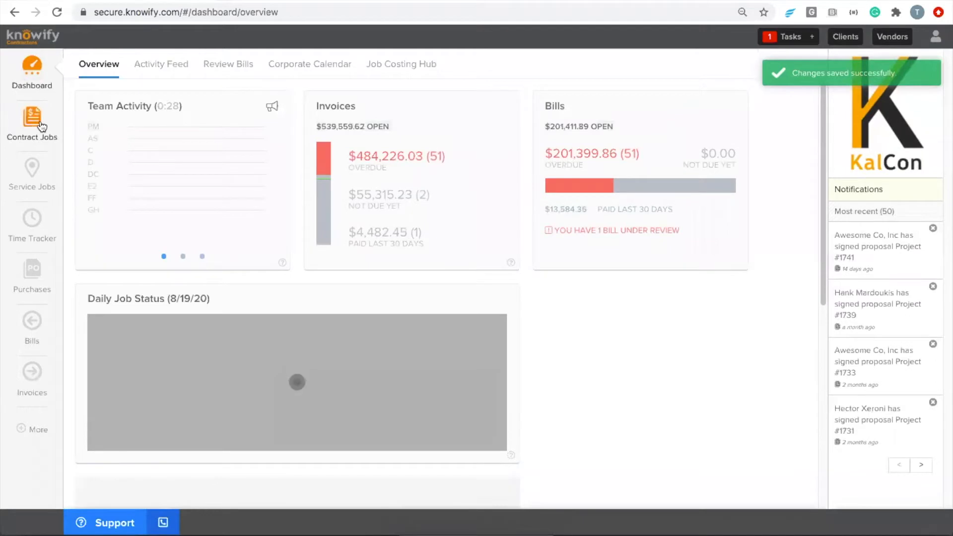
- Start a new fixed price contract job named Project #1746 for Awesome Co, Inc
left_click(42, 127)
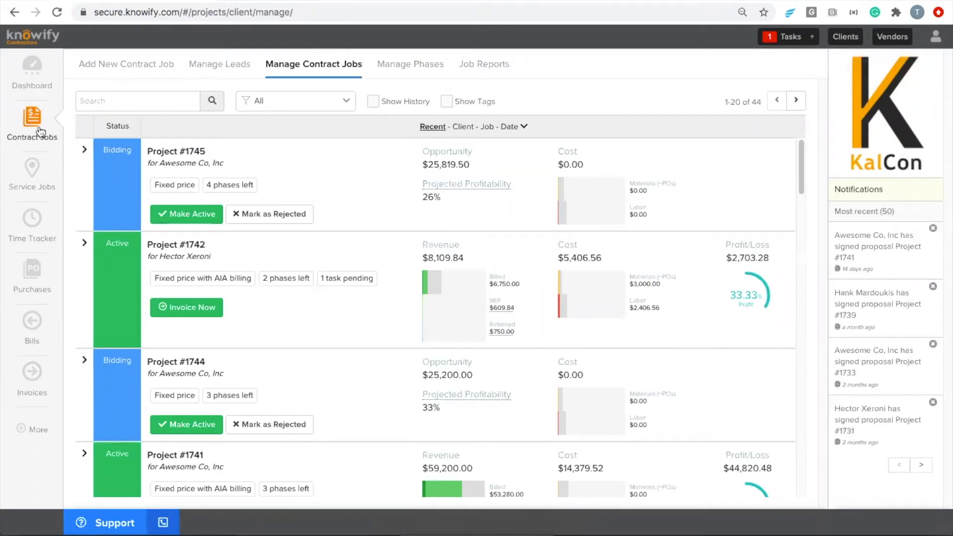
left_click(118, 71)
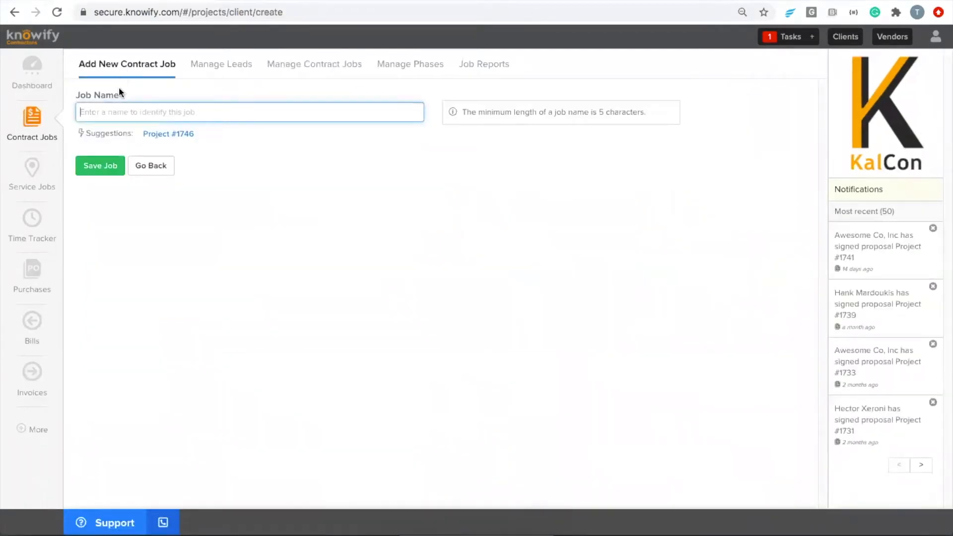
left_click(169, 133)
left_click(152, 165)
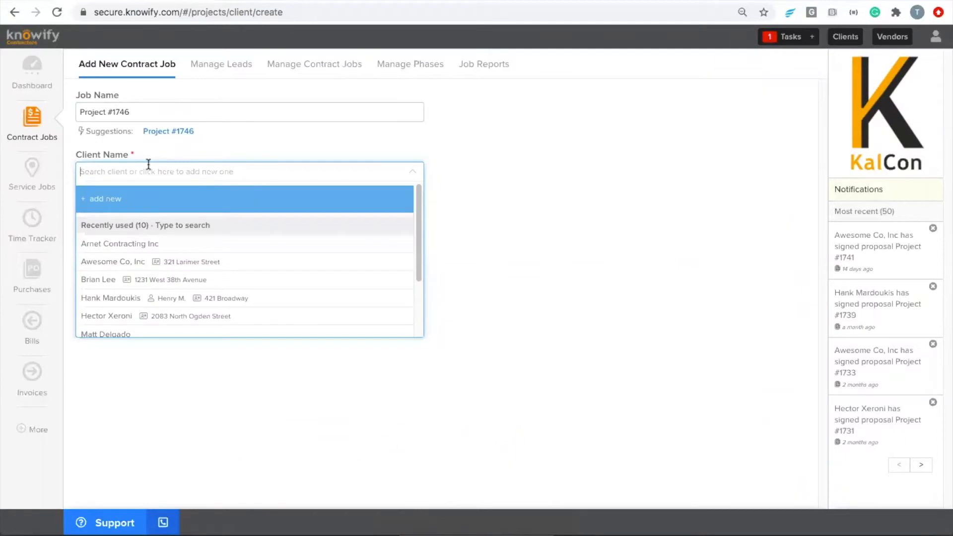
left_click(181, 269)
left_click(178, 269)
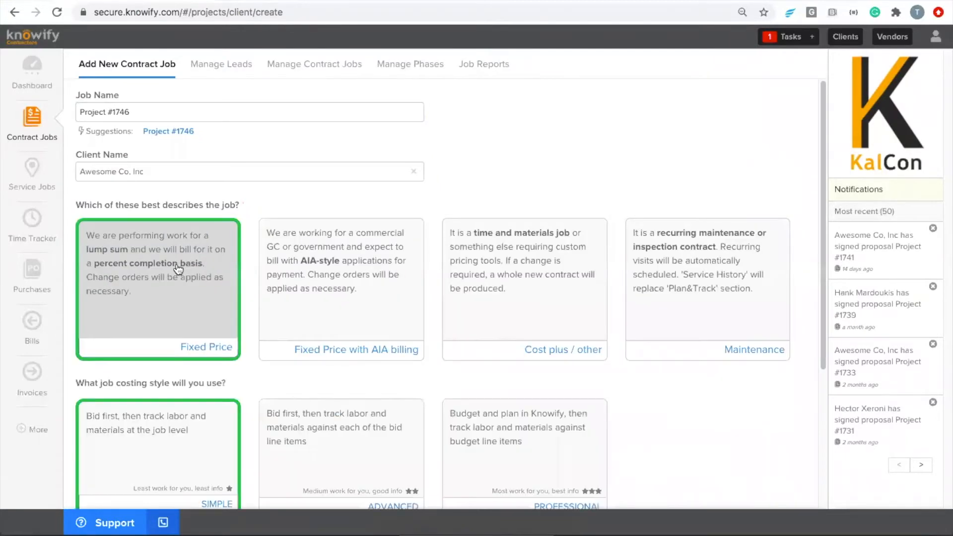
- Set the job costing to Professional and use the client's address as the job address
scroll(179, 330, "down", 1)
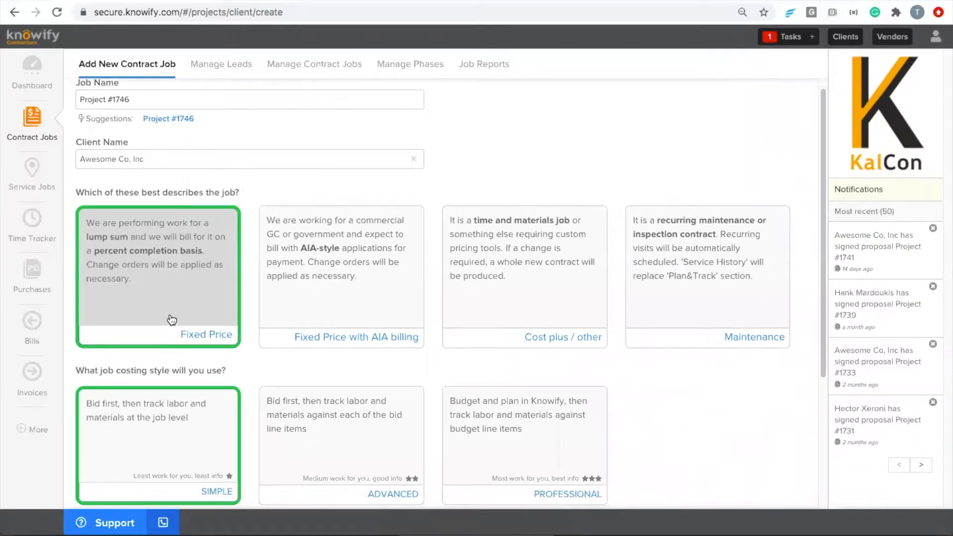
scroll(174, 298, "down", 5)
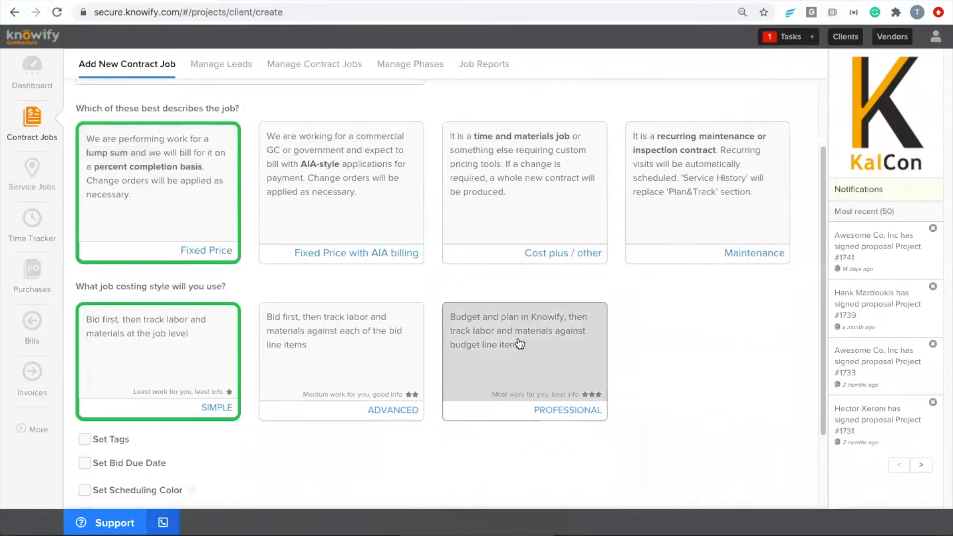
left_click(520, 344)
left_click_drag(452, 320, 526, 326)
left_click(525, 327)
scroll(467, 332, "down", 5)
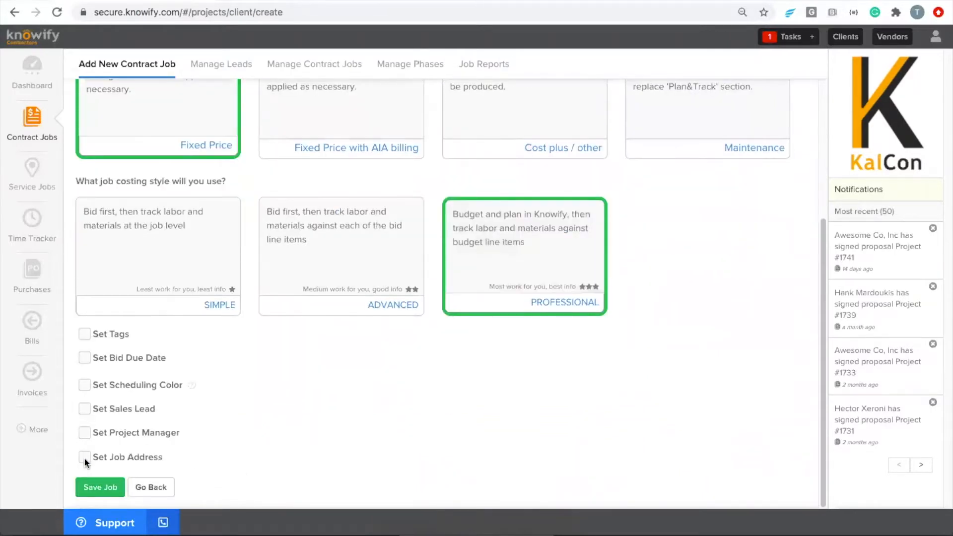
left_click(84, 457)
scroll(92, 454, "down", 3)
left_click(107, 447)
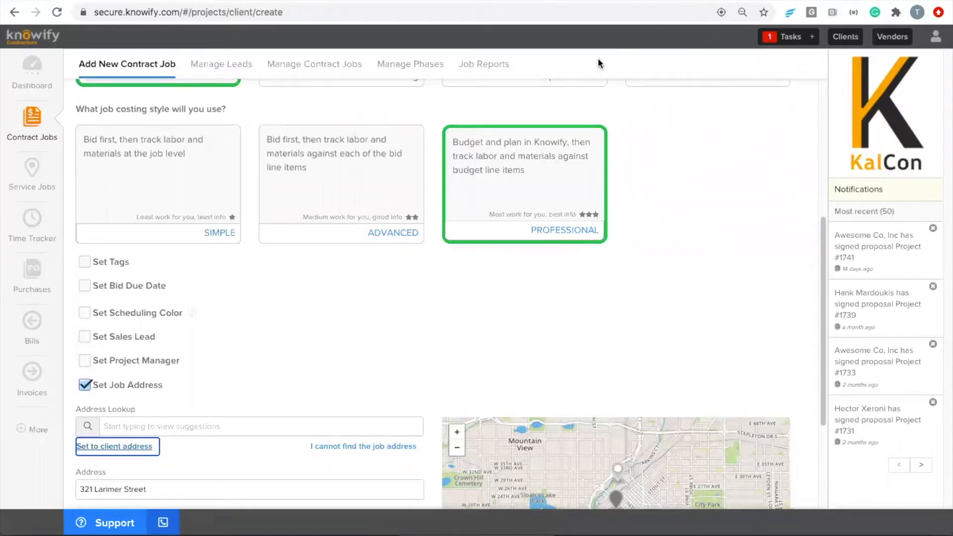
- Save Project #1746 for Awesome Co, Inc from the bottom of the job form
left_click(672, 197)
scroll(672, 196, "down", 1)
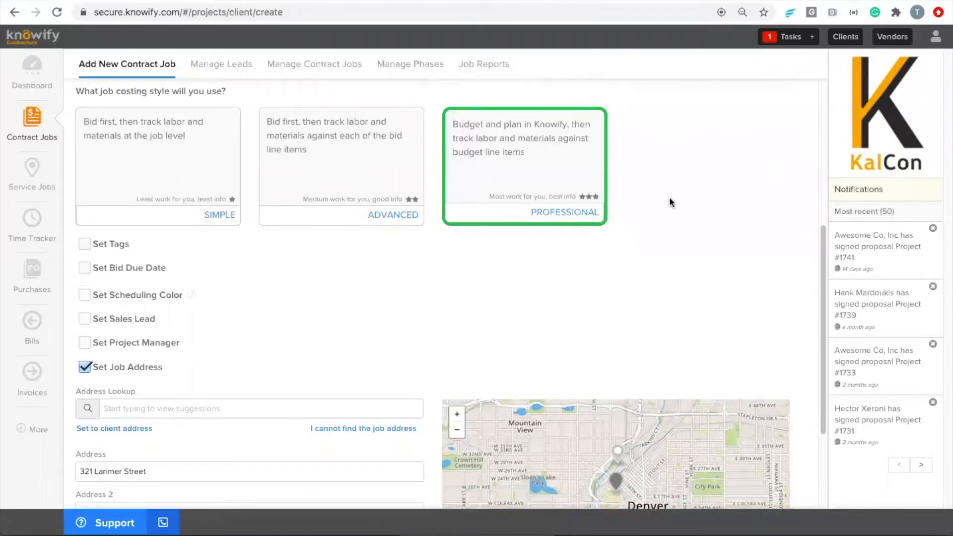
scroll(672, 196, "down", 3)
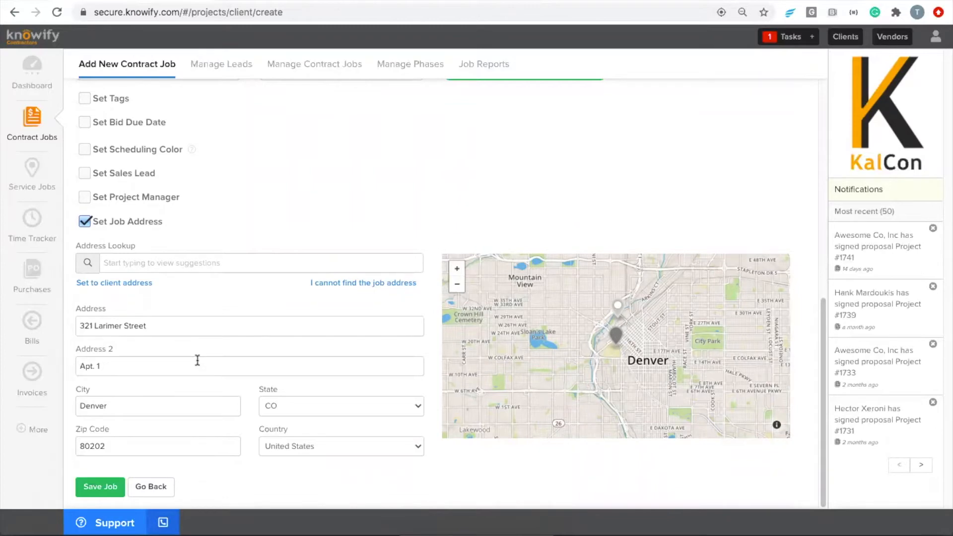
left_click(108, 488)
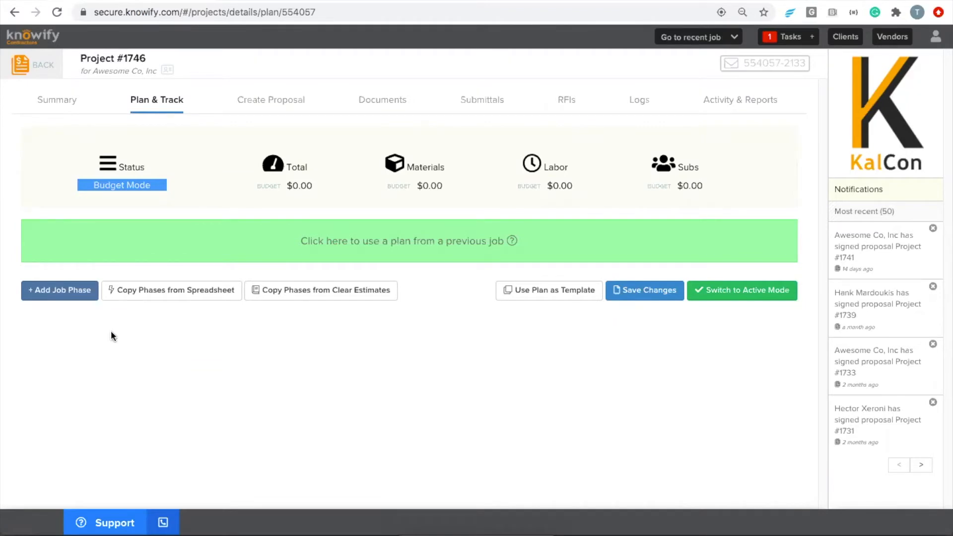
- Add a 'Site Prep' job phase and enable its labor budget
left_click(55, 299)
left_click(93, 255)
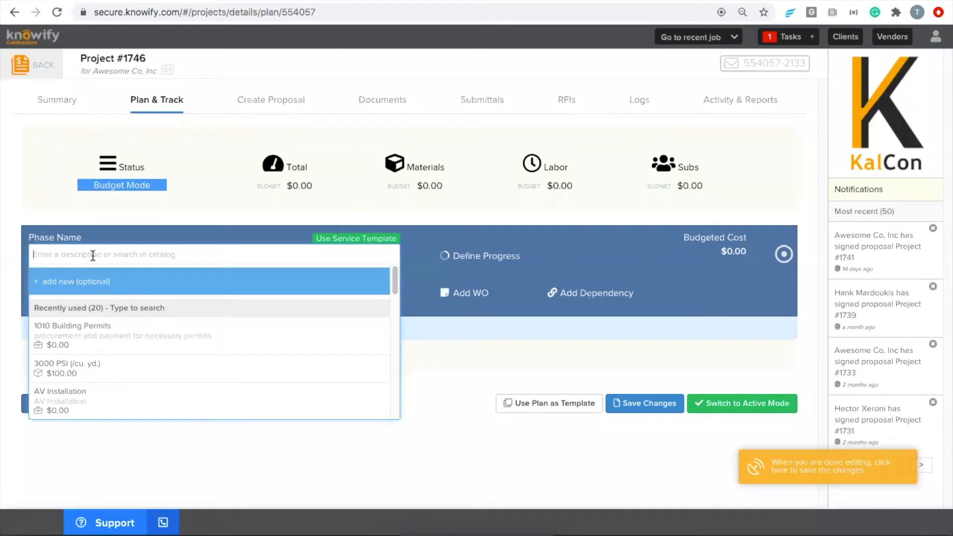
type("Site Prep")
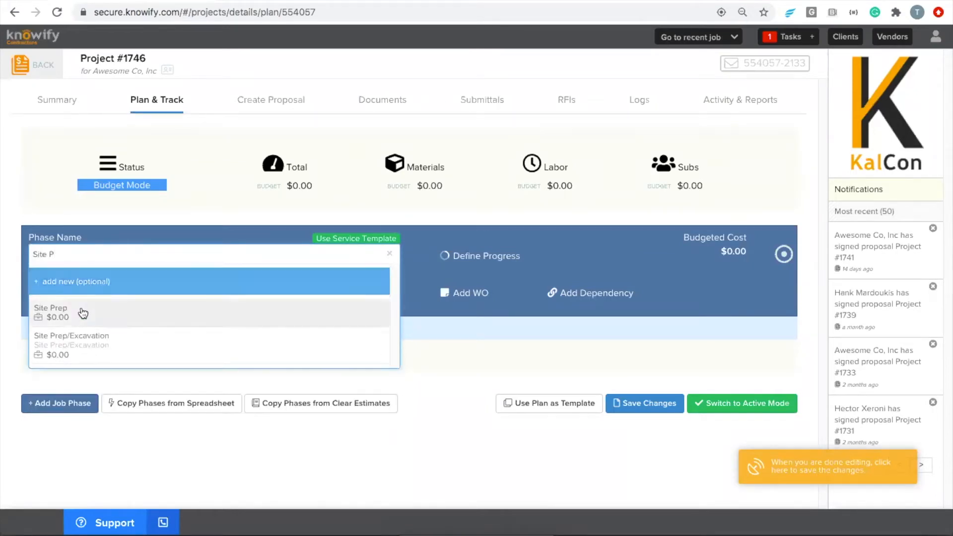
left_click(84, 314)
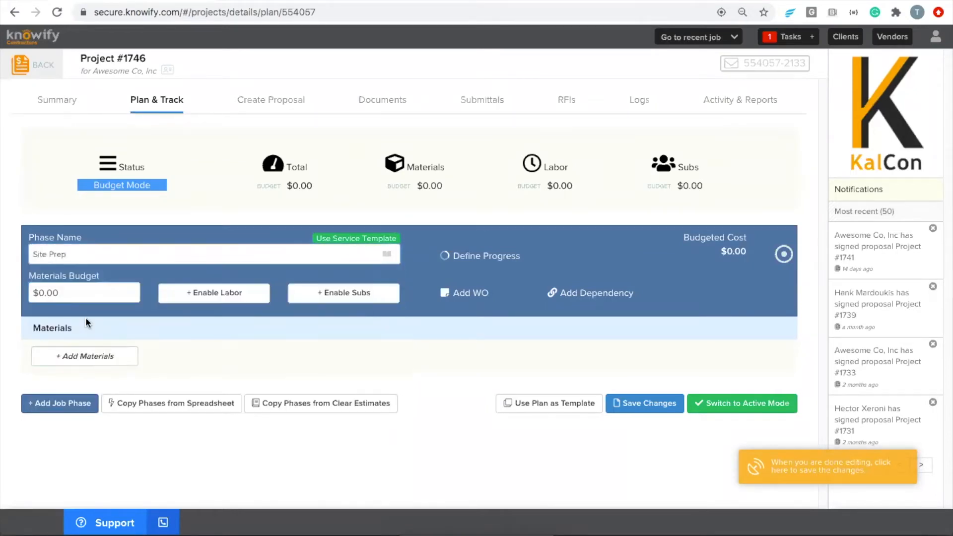
left_click(213, 298)
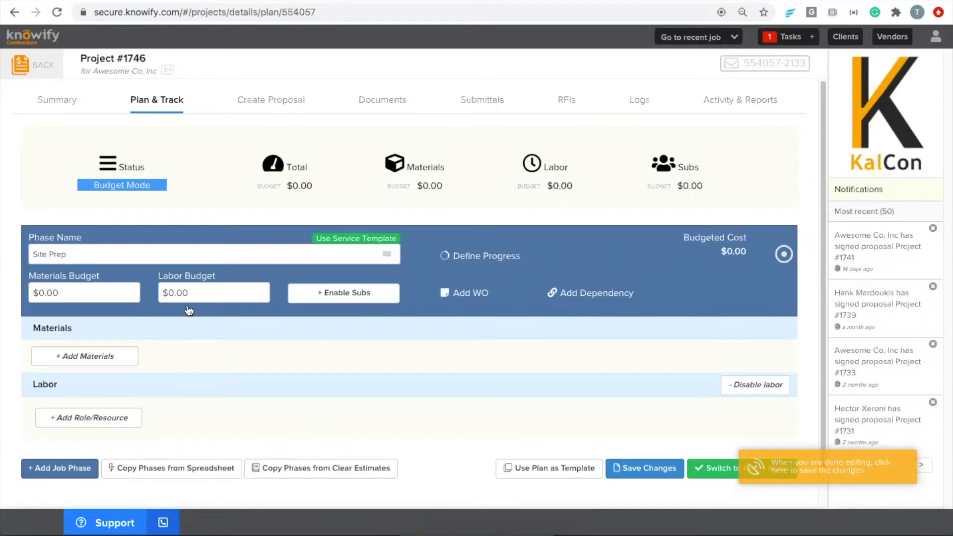
- Add a second job phase named 'Framing'
left_click(75, 467)
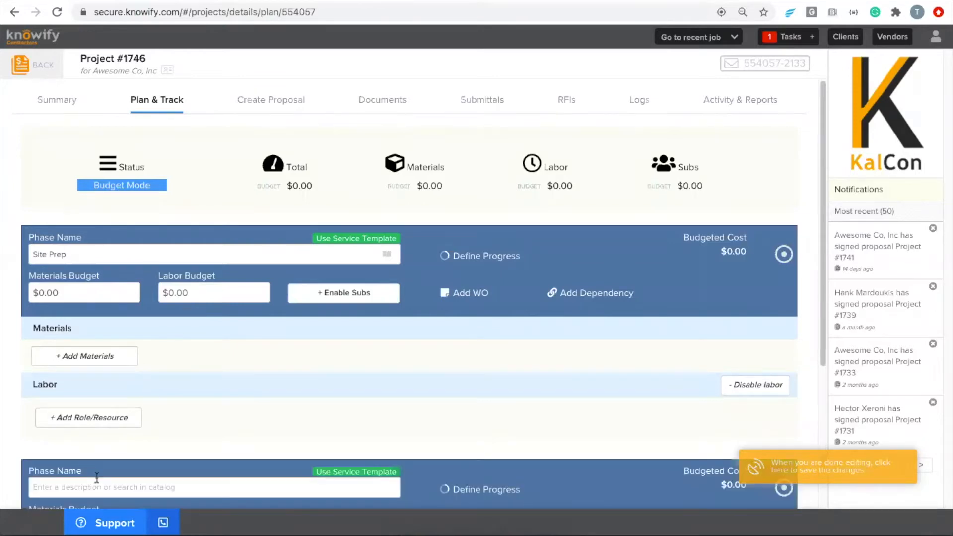
type("ming")
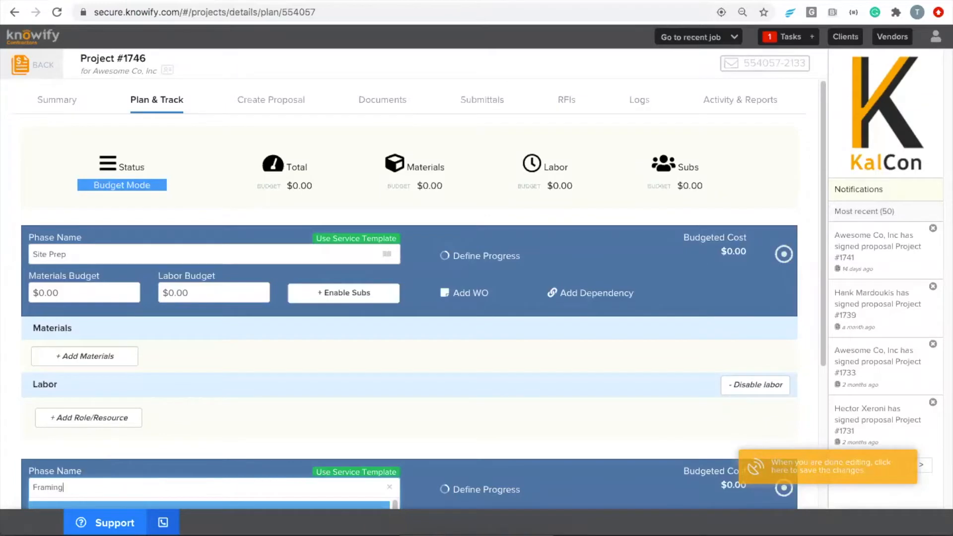
left_click(190, 445)
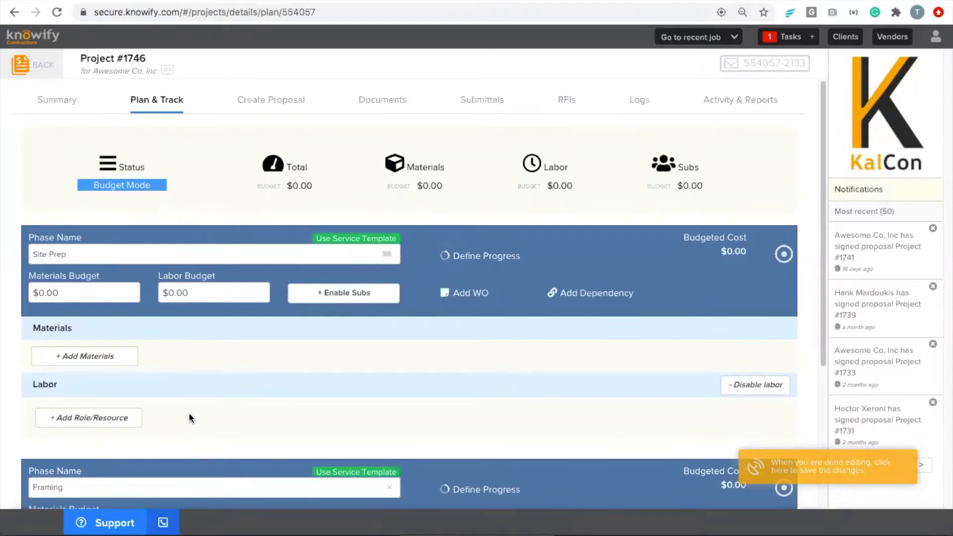
- Give Site Prep a $4,000.00 labor budget
scroll(201, 401, "down", 1)
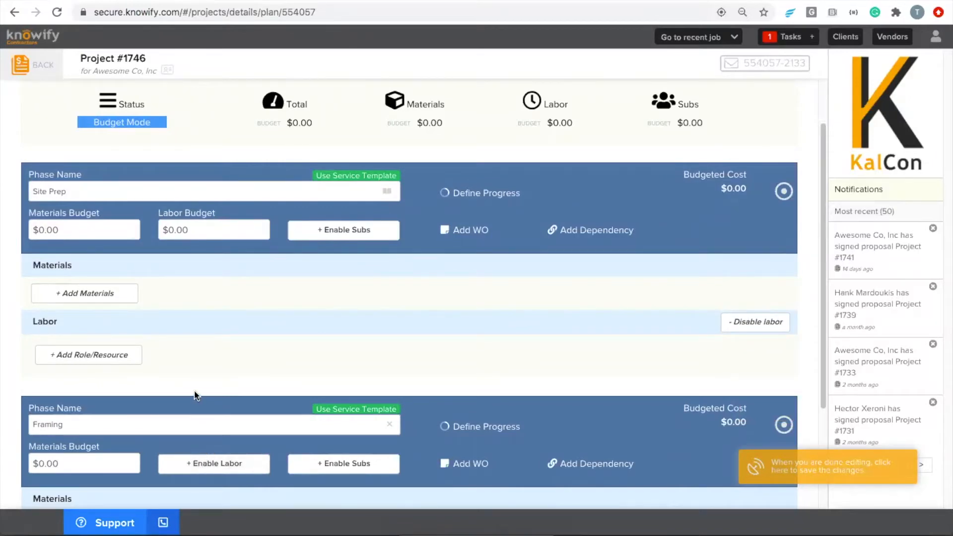
scroll(198, 399, "up", 1)
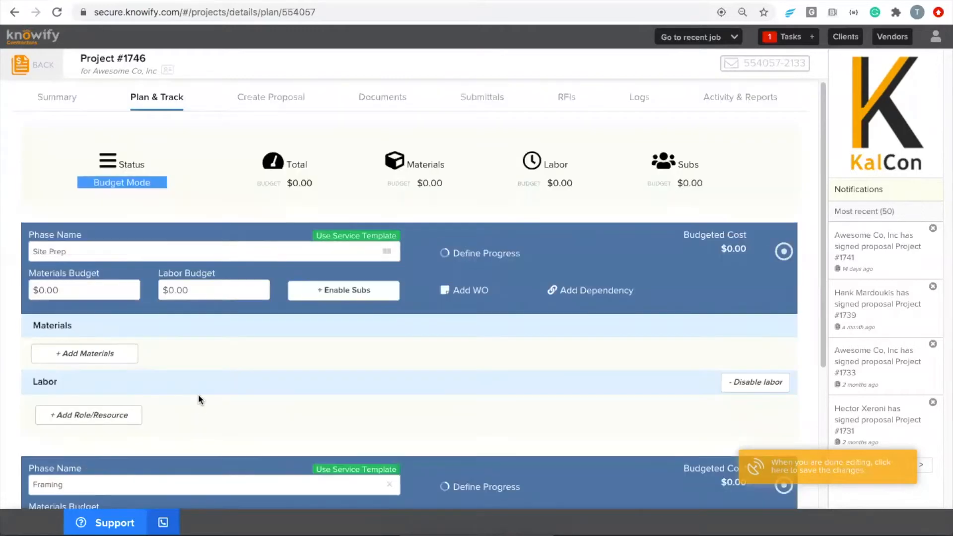
left_click(182, 292)
type("4000")
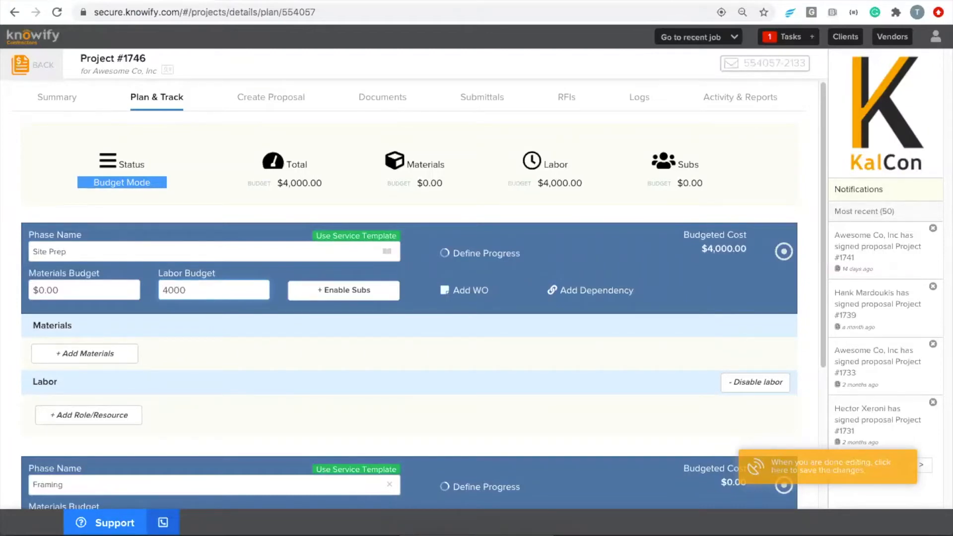
left_click(272, 345)
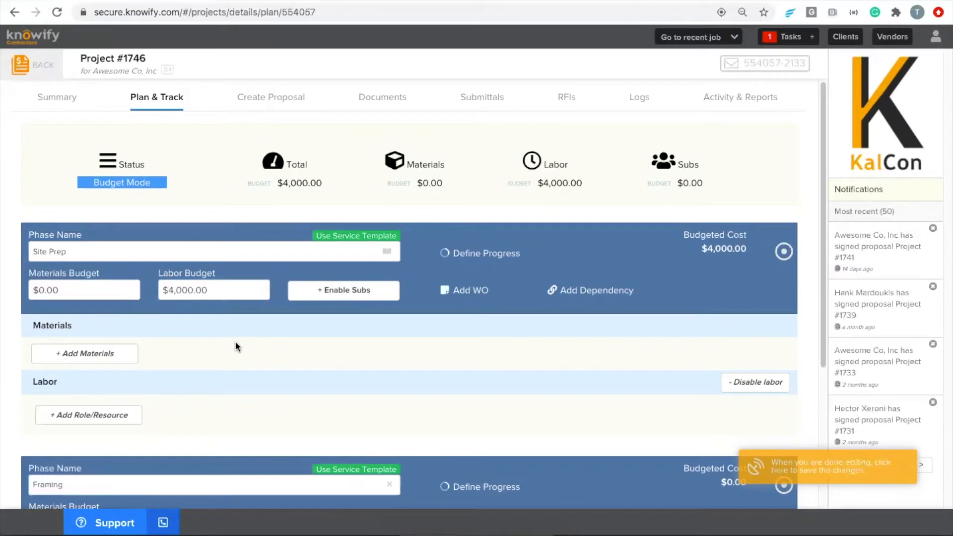
scroll(233, 347, "down", 4)
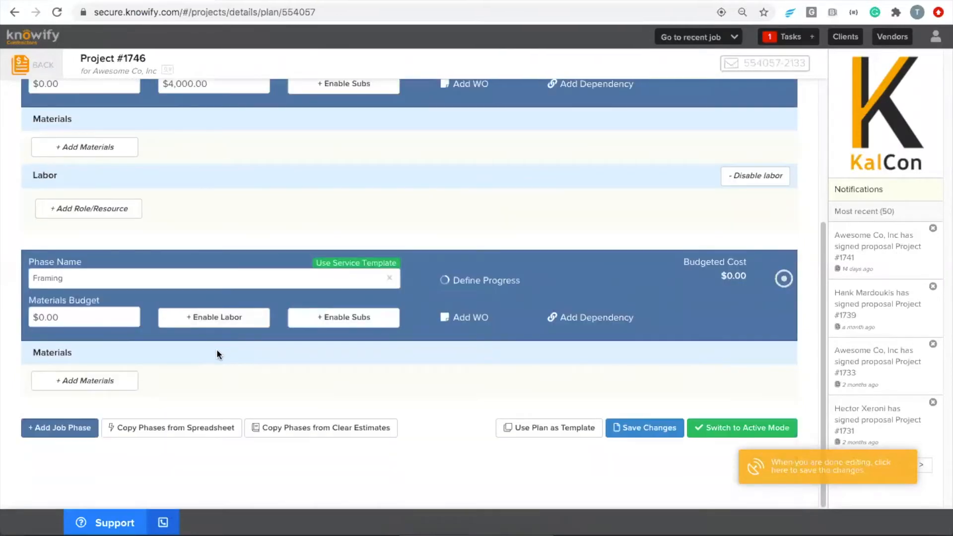
- Enable labor for Framing with a Foreman row and a Laborer row
left_click(215, 318)
scroll(149, 377, "down", 2)
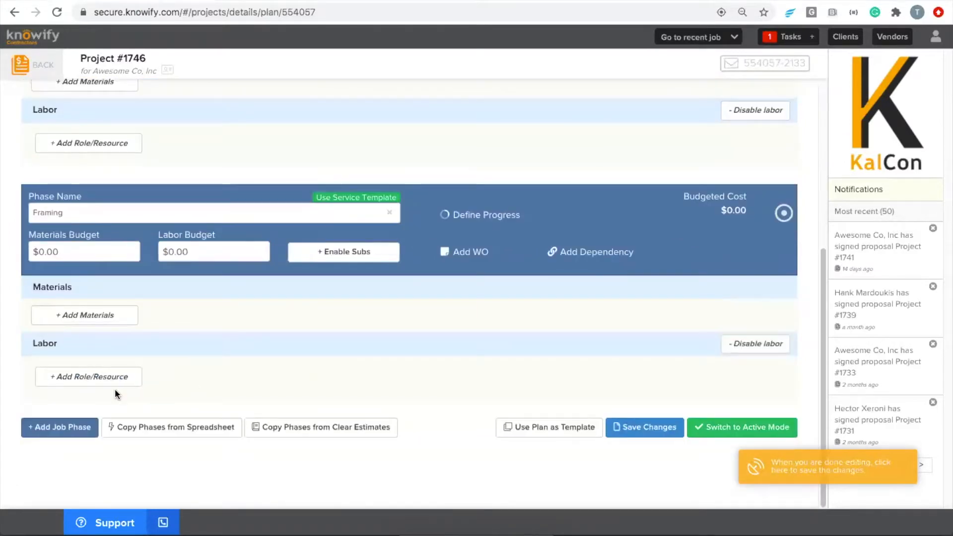
left_click(99, 382)
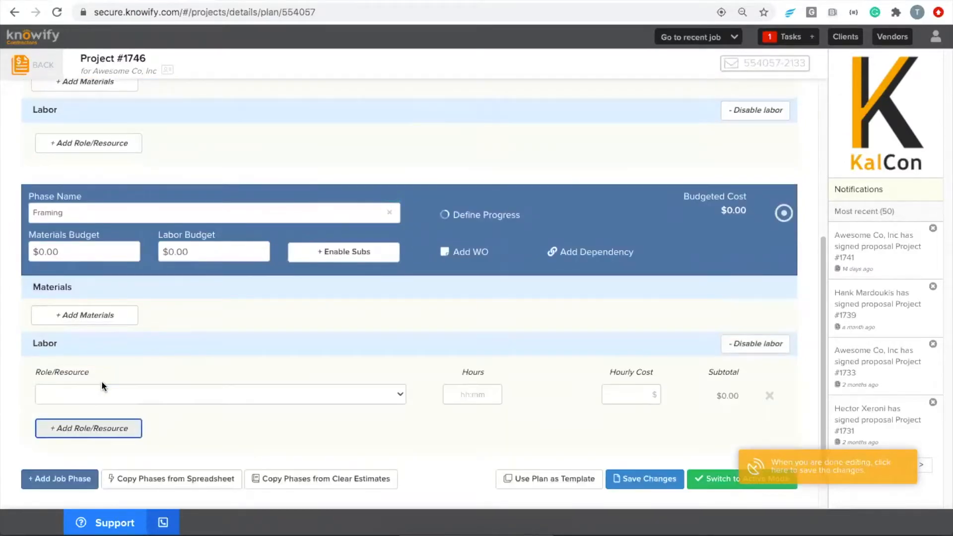
left_click(101, 390)
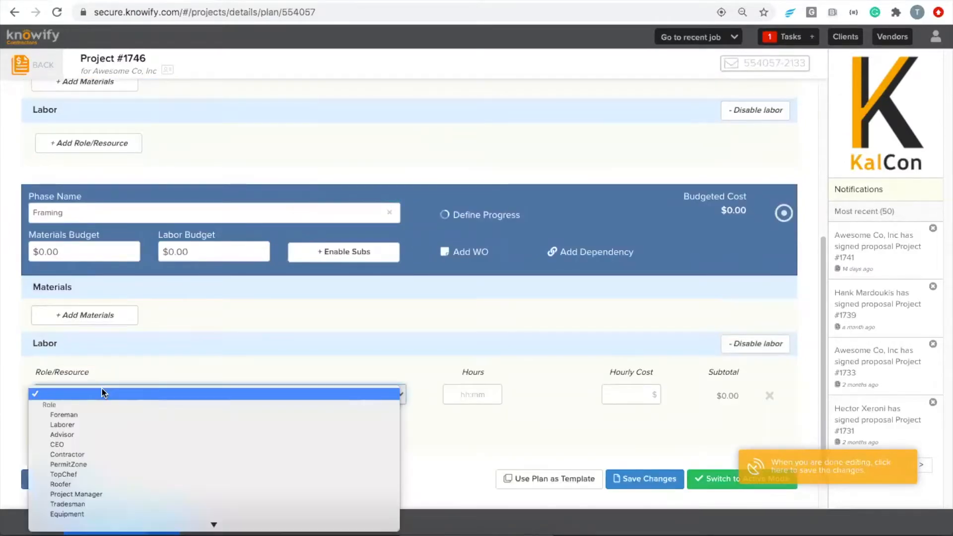
left_click(92, 414)
left_click(85, 425)
left_click(86, 422)
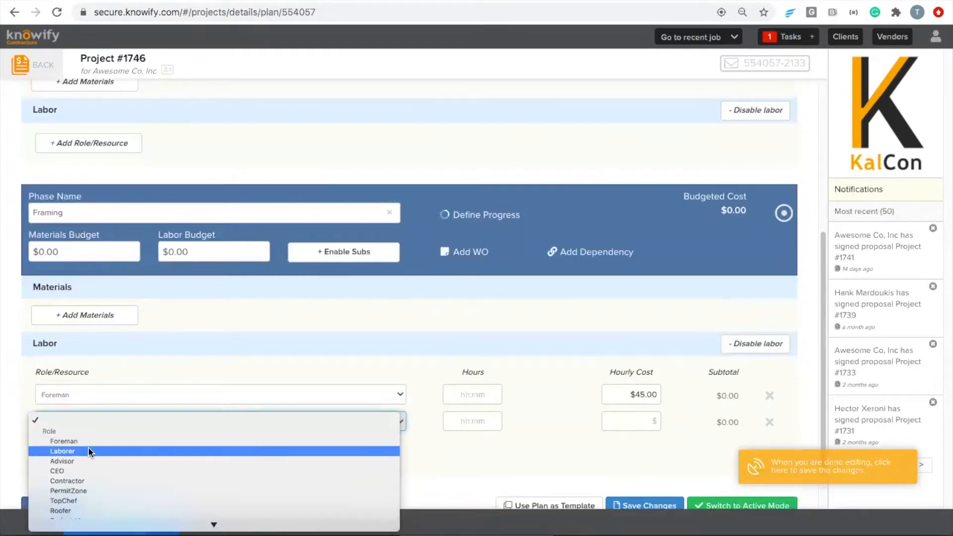
left_click(88, 451)
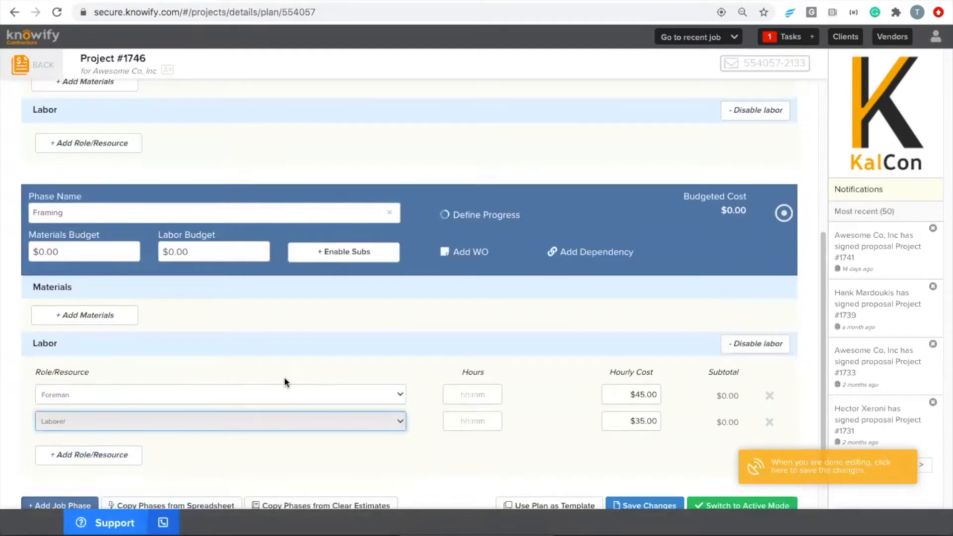
- Budget 80 Foreman hours and 320 Laborer hours for Framing ($14,800.00) and save the plan
left_click(490, 395)
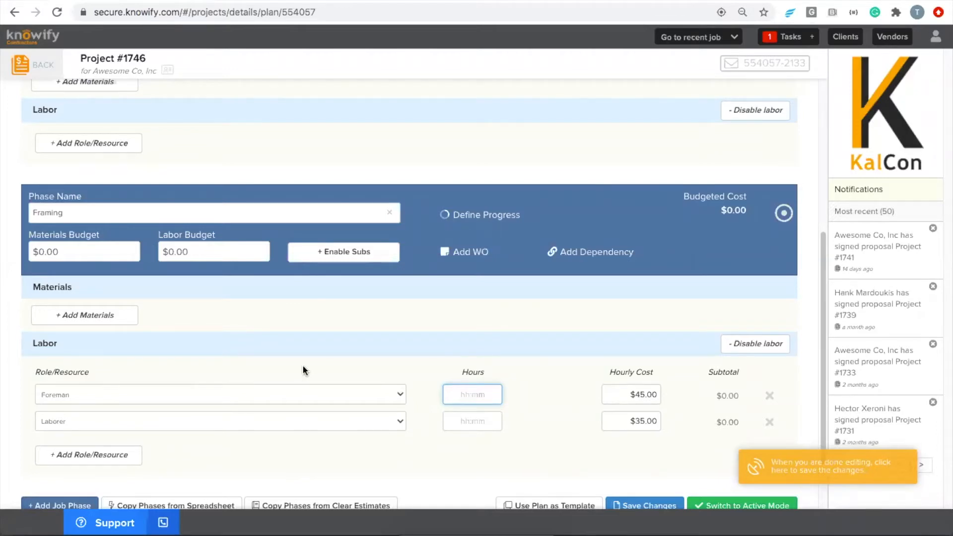
type("80")
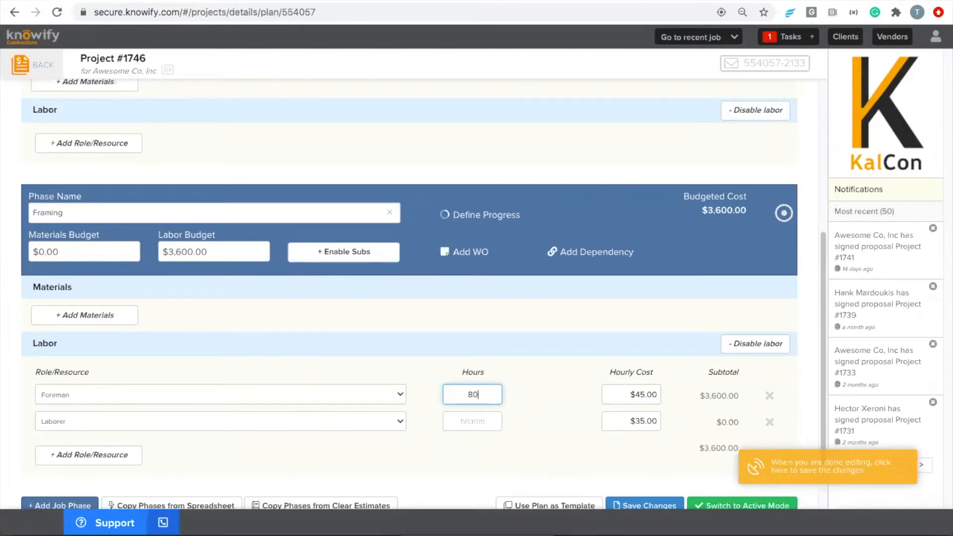
left_click(389, 356)
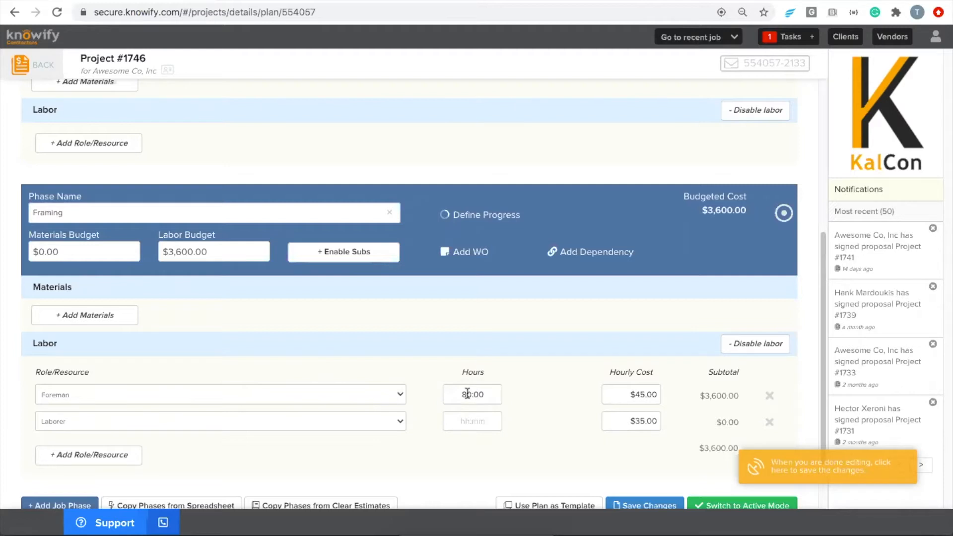
left_click(484, 423)
type("320")
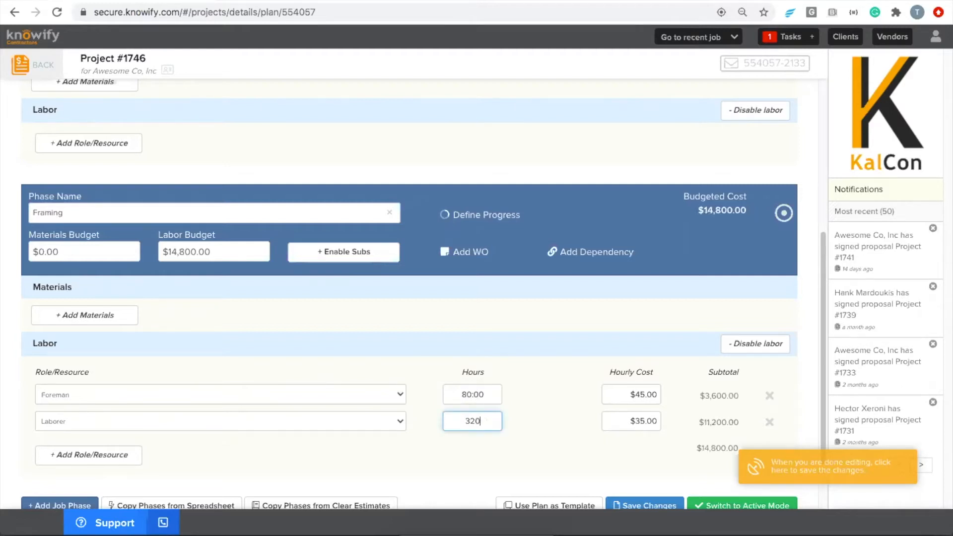
left_click(517, 402)
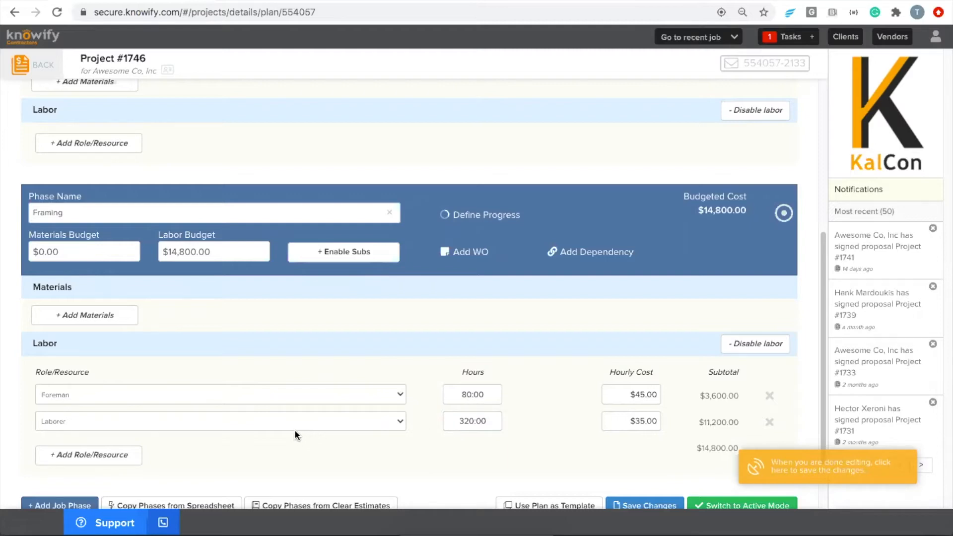
left_click_drag(217, 250, 160, 251)
left_click(235, 250)
left_click(633, 503)
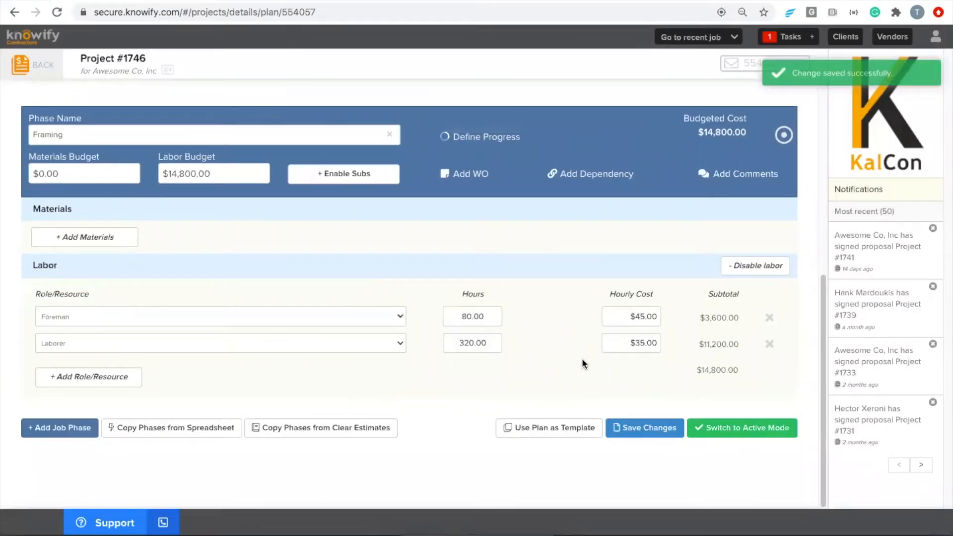
- Switch Project #1746 to Active Mode and expand the Site Prep labor options
left_click(715, 426)
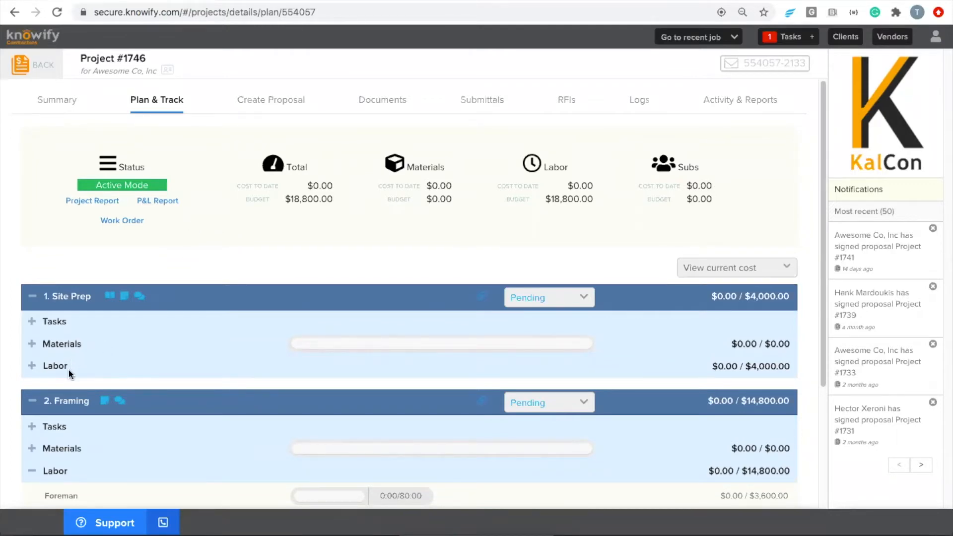
left_click(52, 366)
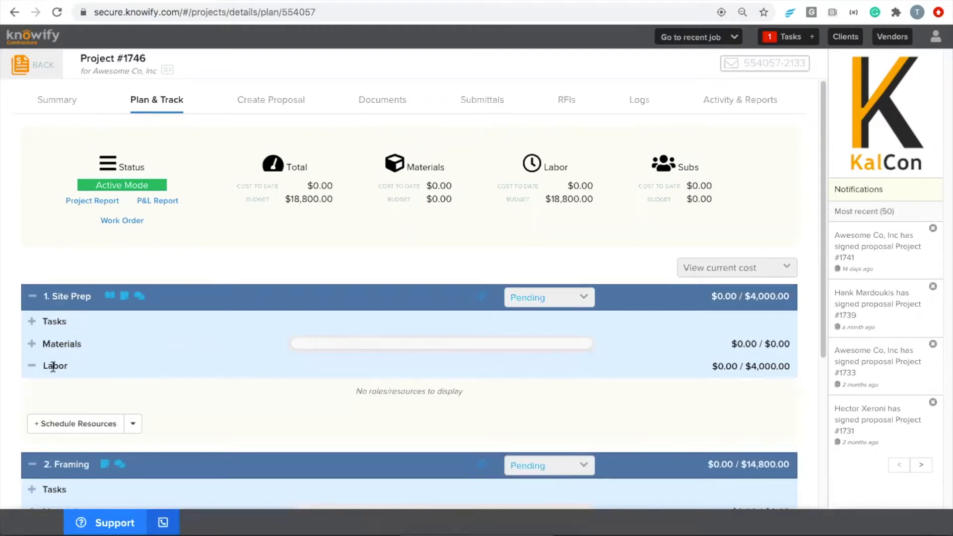
left_click(133, 424)
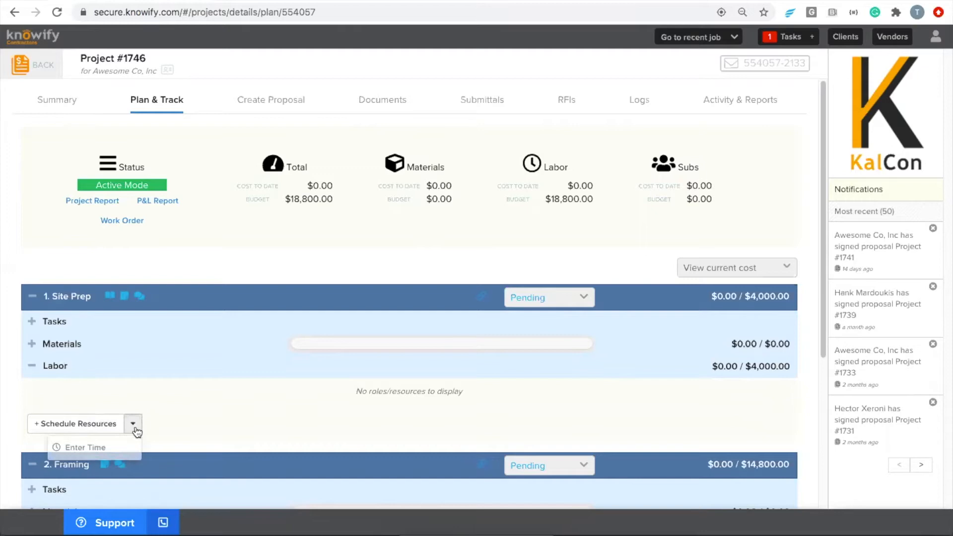
- Enter and submit 8 regular Site Prep hours for the first worker on 8/19/20
left_click(127, 455)
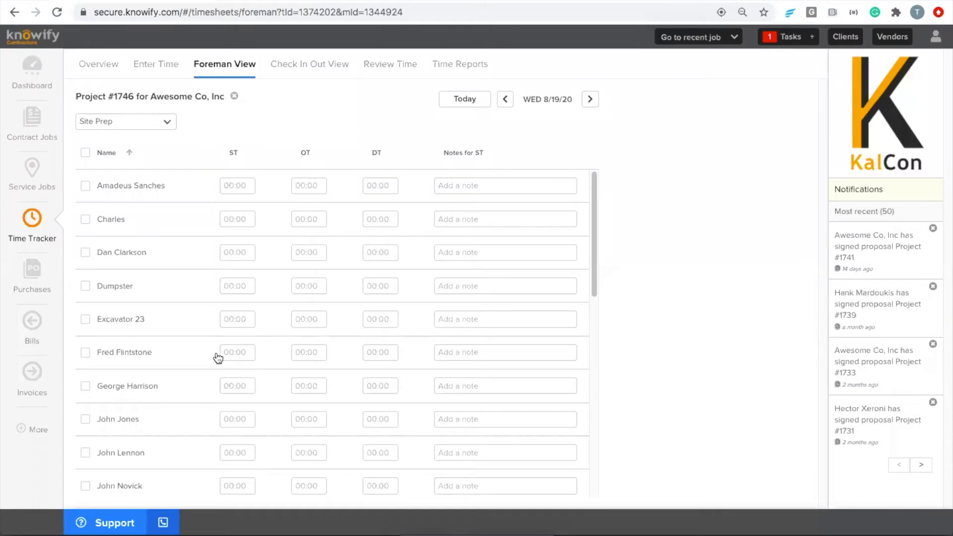
left_click(246, 186)
type("8")
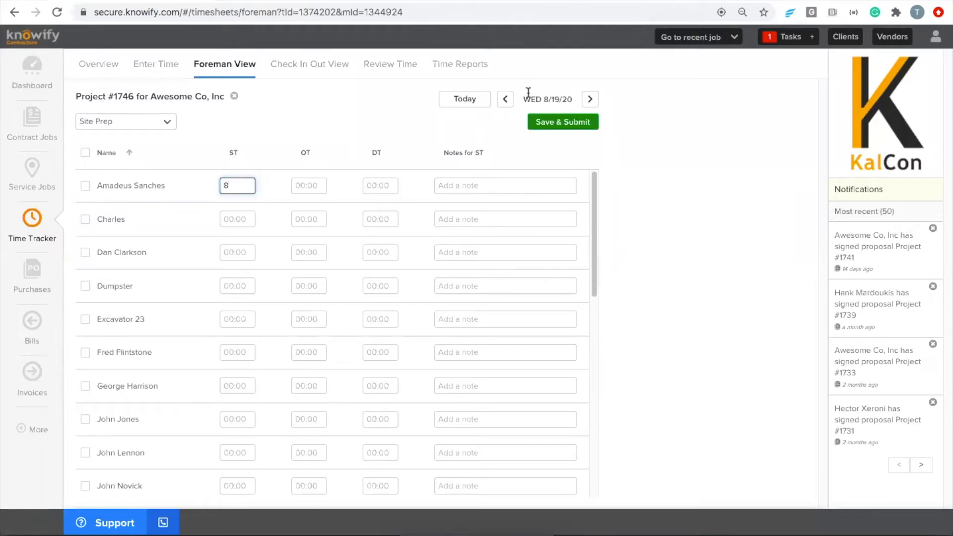
left_click(554, 133)
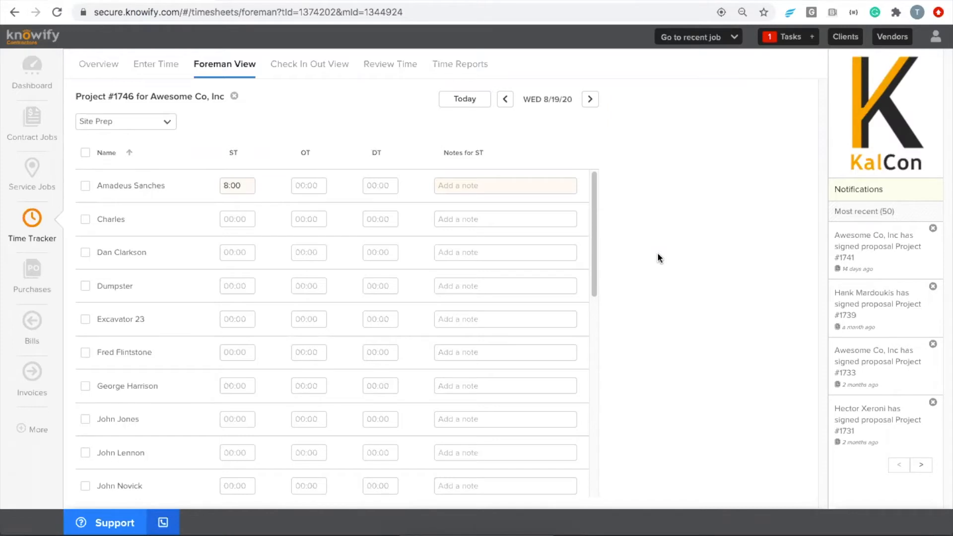
left_click(33, 430)
left_click(95, 438)
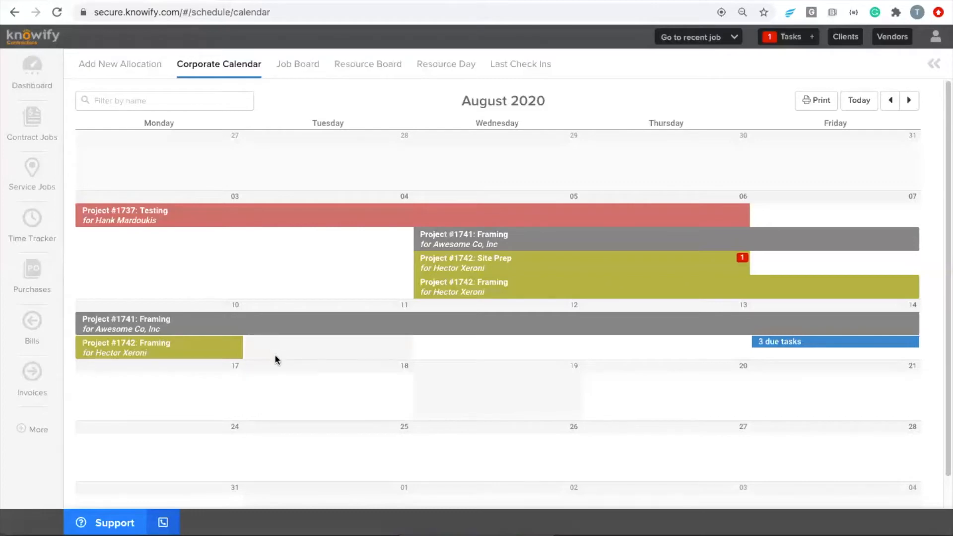
- Add a 3-day Project #1746 Site Prep job to the calendar, August 19–21
left_click(462, 380)
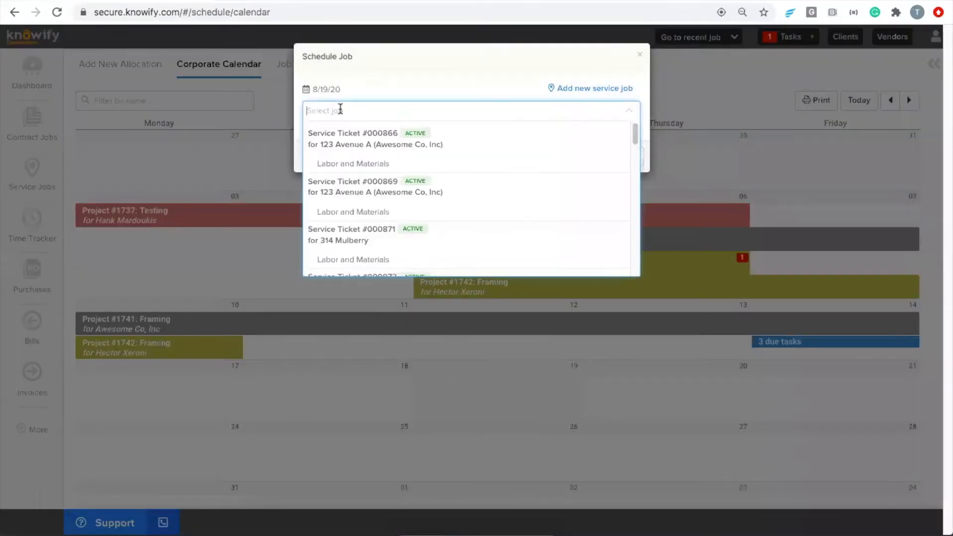
type("1746")
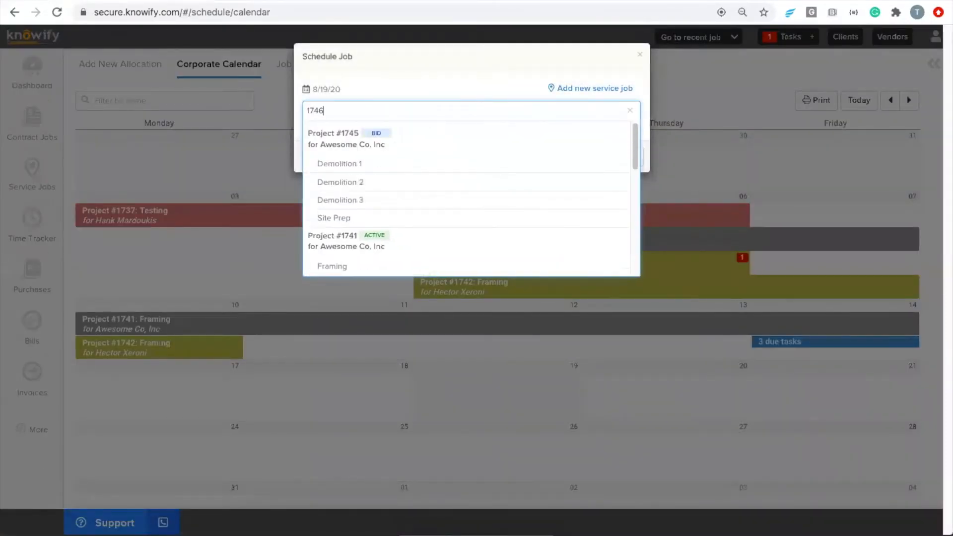
left_click(347, 182)
left_click(342, 233)
type("3")
left_click(571, 275)
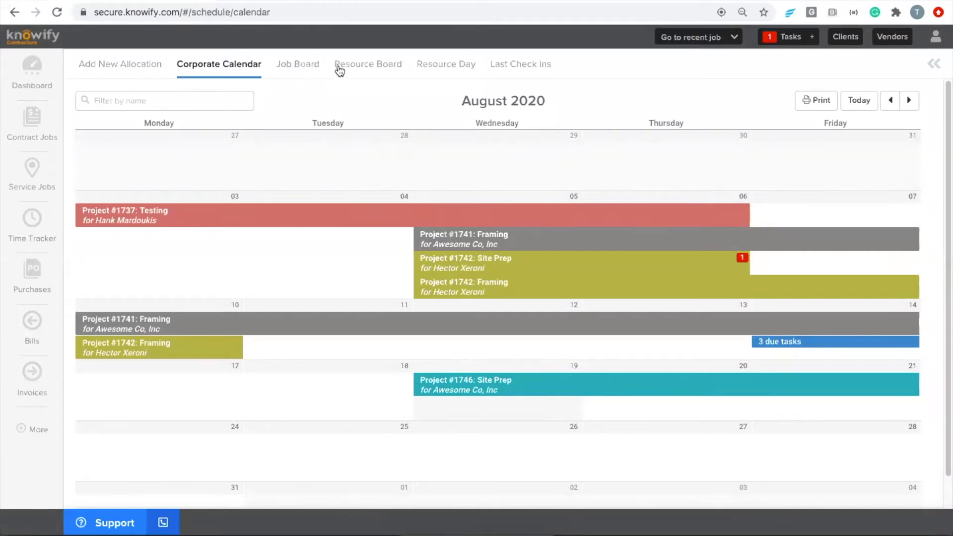
- On the Resource Board, search 1746 and select the Site Prep job
left_click(364, 70)
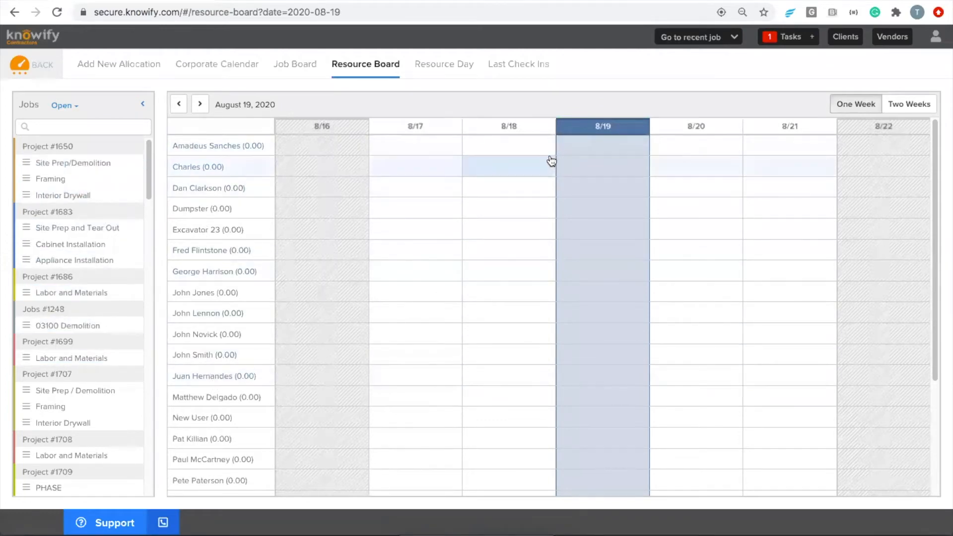
scroll(541, 164, "down", 4)
scroll(539, 222, "up", 4)
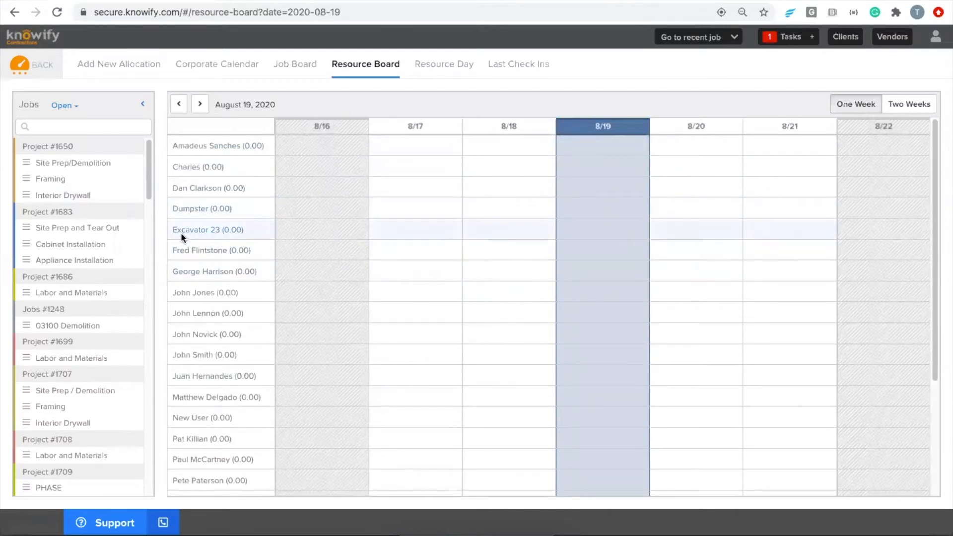
left_click(58, 125)
type("1746")
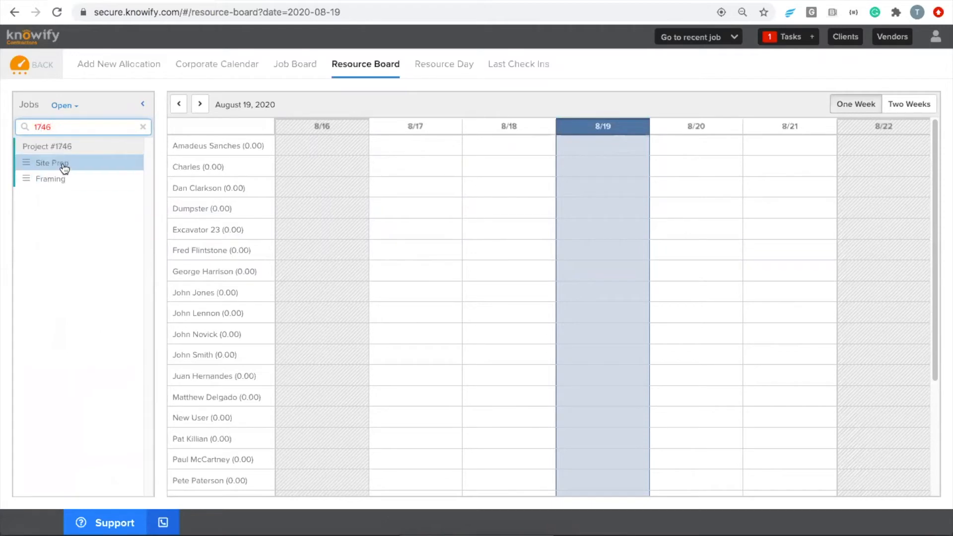
left_click(64, 167)
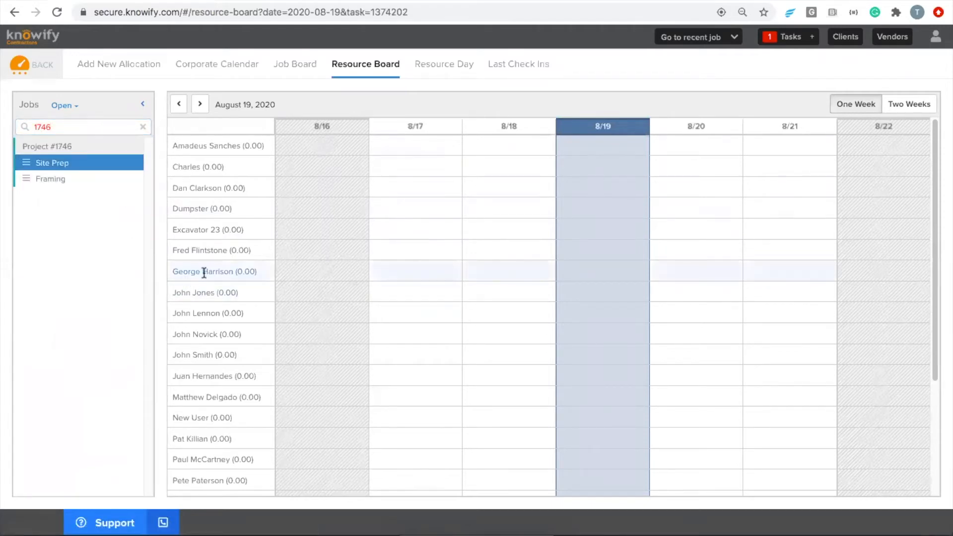
- Start a Site Prep allocation from 8/19 to 8/21 and add three more crew members
left_click(570, 275)
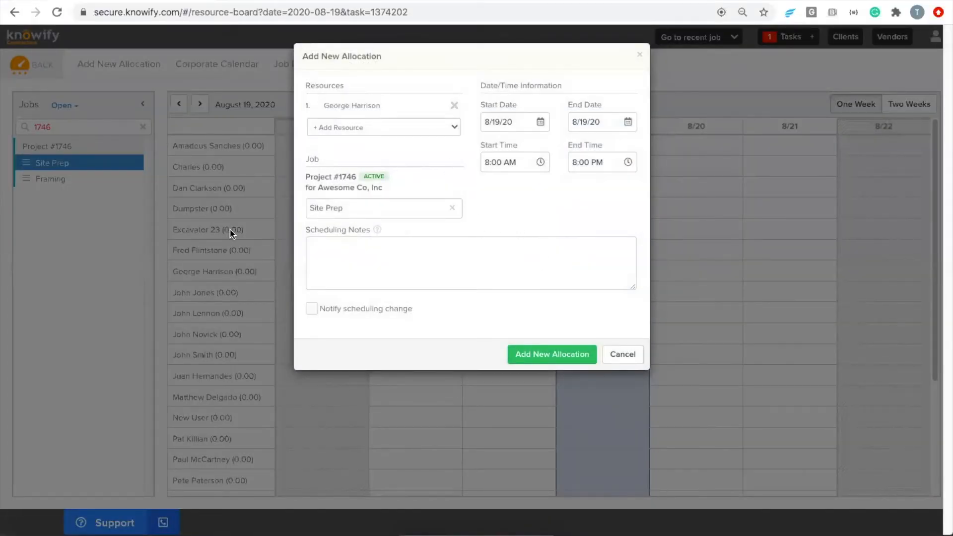
left_click(592, 121)
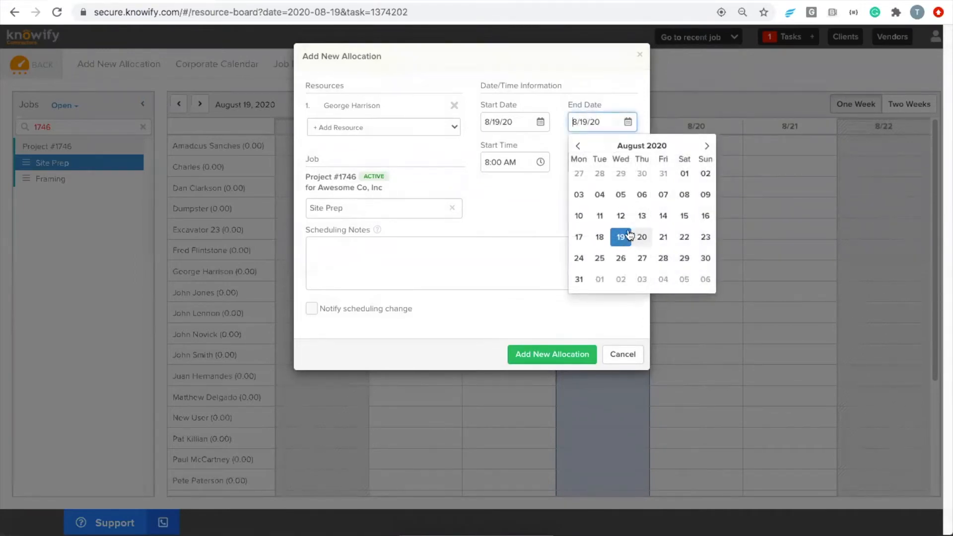
left_click(668, 238)
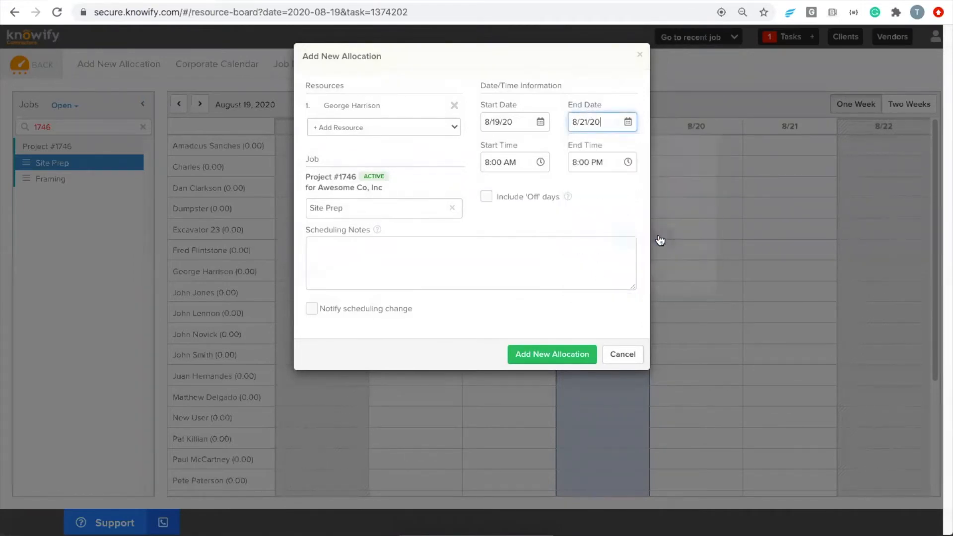
left_click(385, 127)
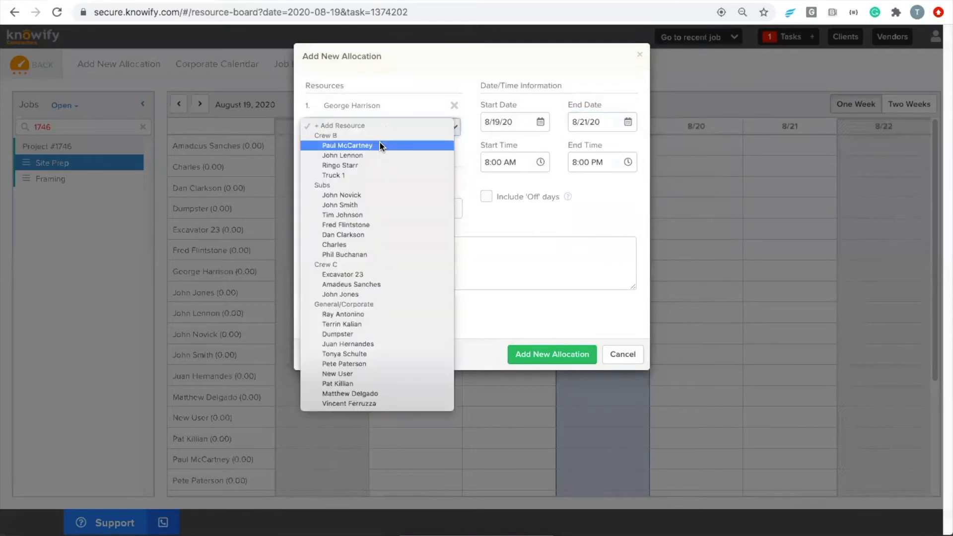
left_click(380, 143)
left_click(367, 148)
left_click(365, 166)
left_click(353, 164)
left_click(356, 182)
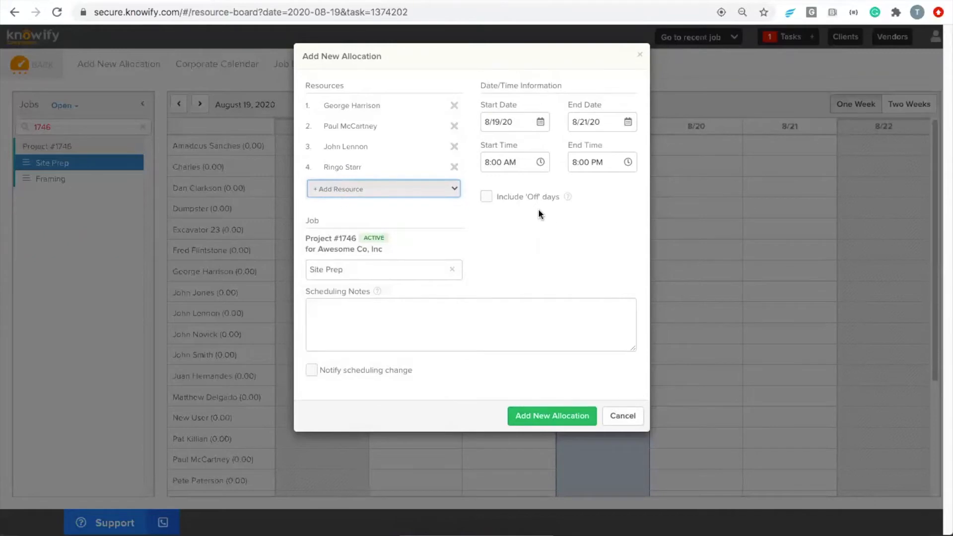
- Turn on crew notification and create the new allocation
left_click(422, 188)
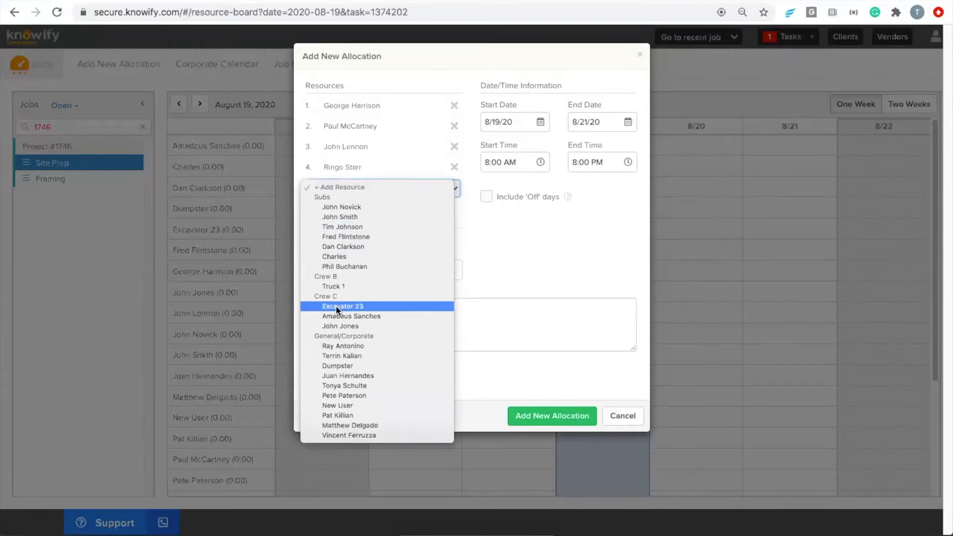
left_click(528, 230)
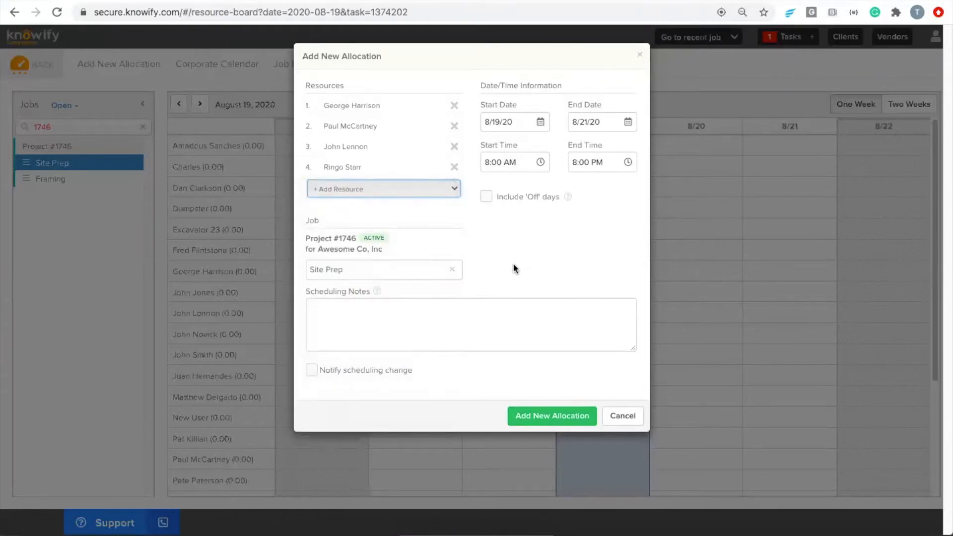
left_click(310, 372)
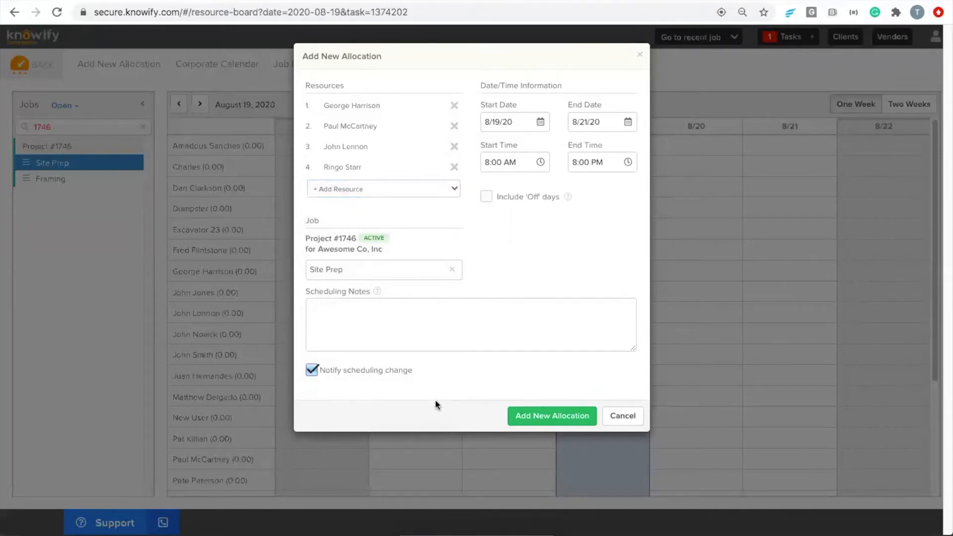
left_click(520, 415)
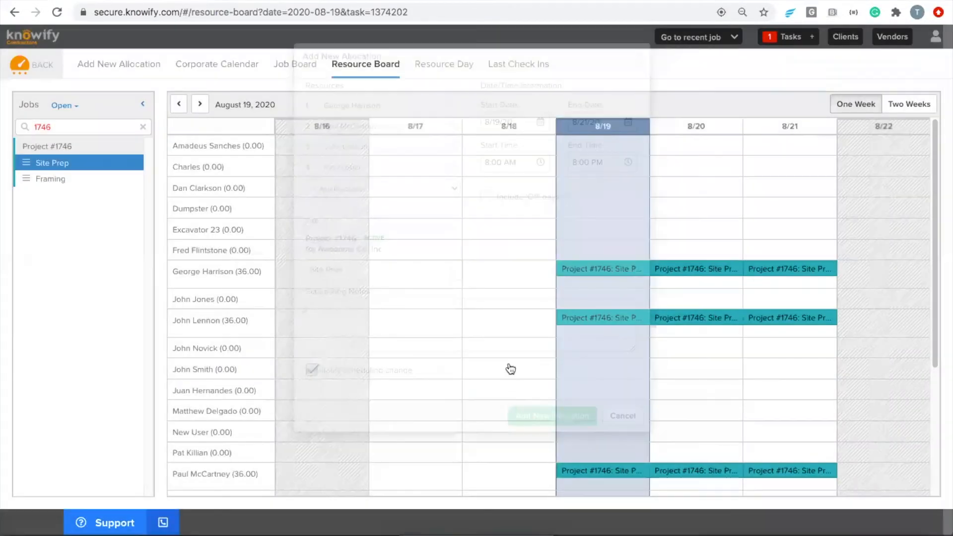
- Dismiss the browser context menu and go back to the dashboard
right_click(507, 354)
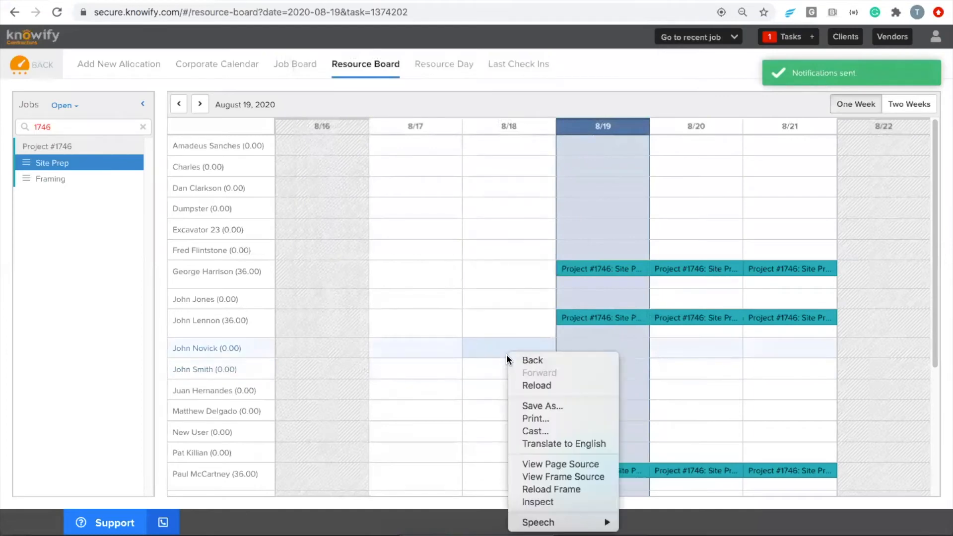
left_click(486, 328)
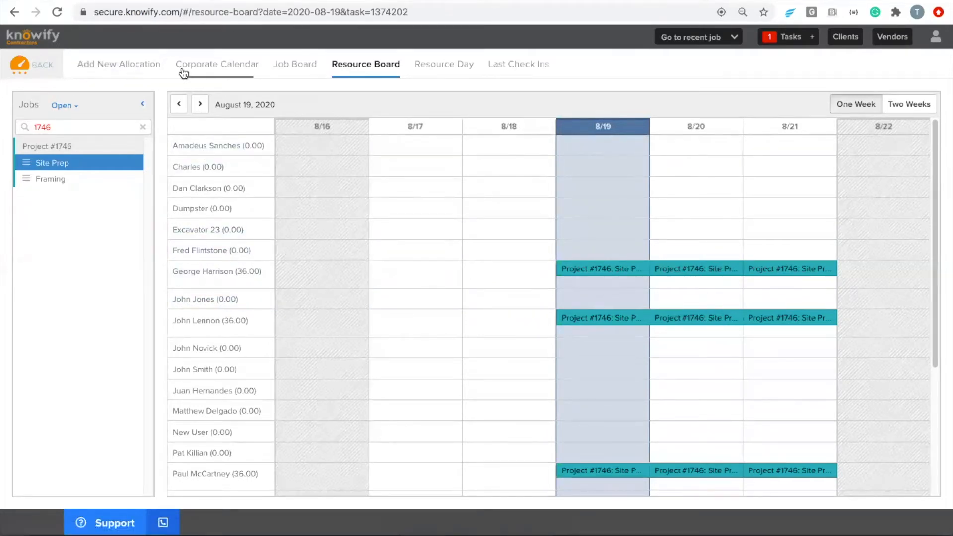
left_click(44, 67)
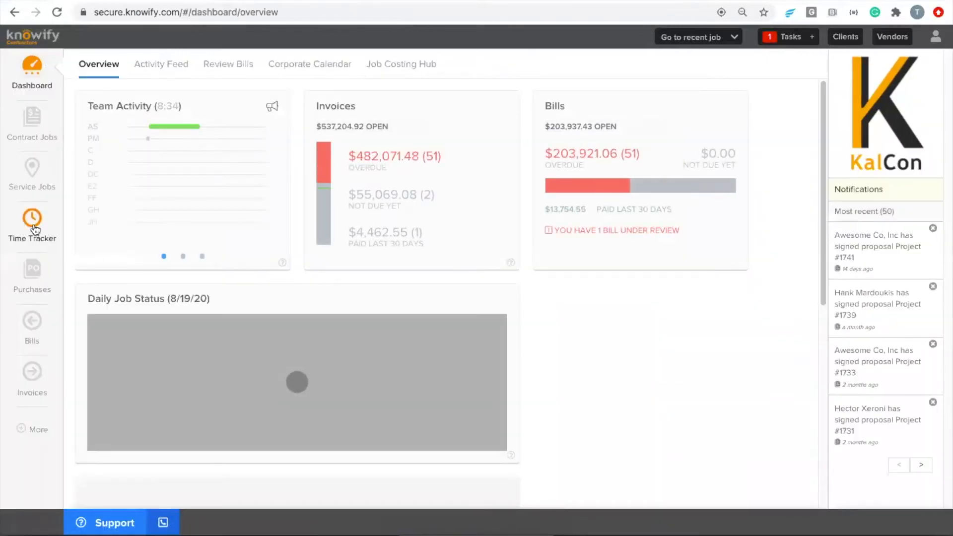
- Show the August 17–23 Time Tracker filtered to resources with submitted time only
left_click(33, 228)
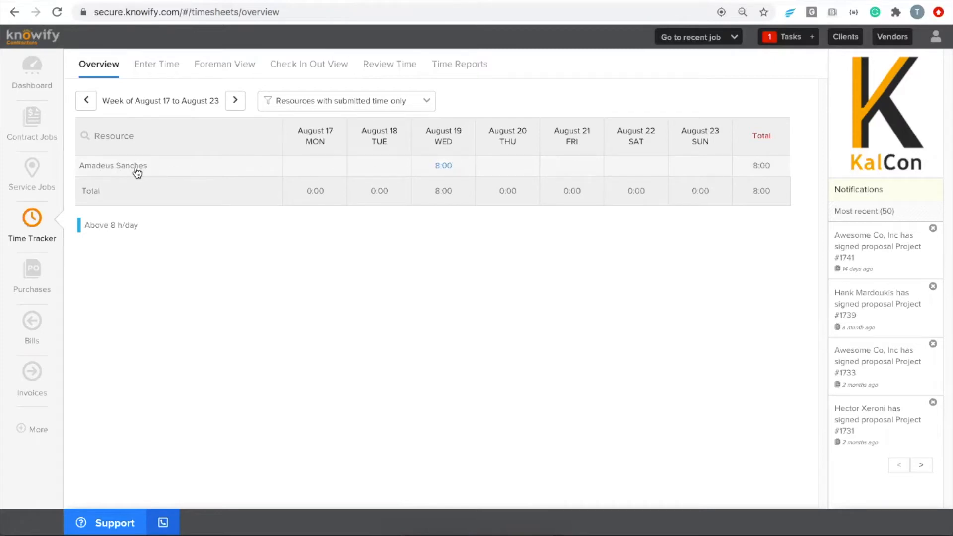
left_click(304, 106)
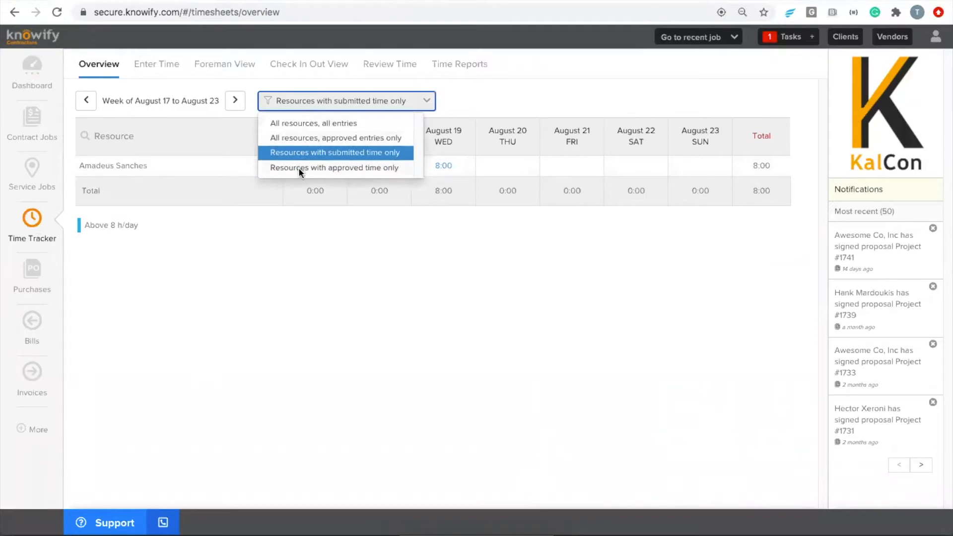
left_click(300, 125)
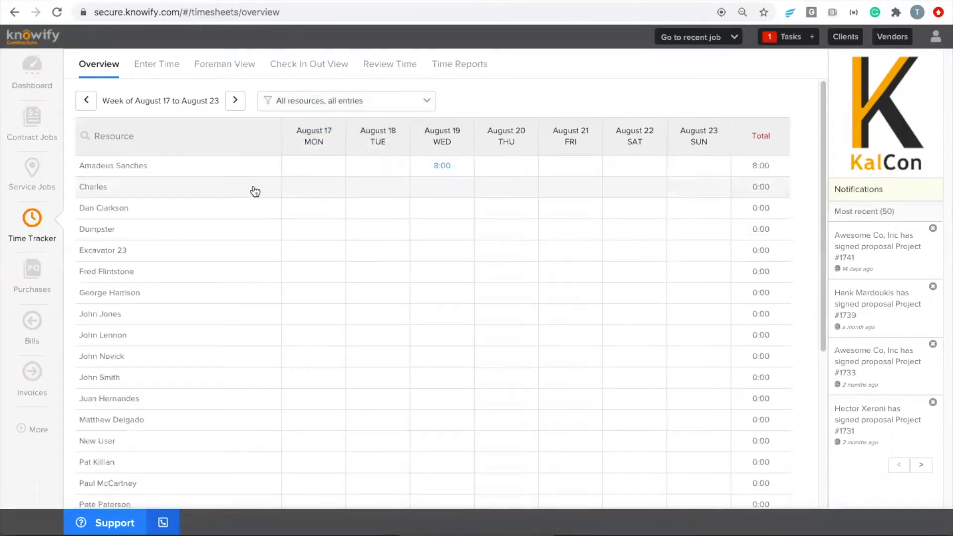
scroll(251, 188, "down", 5)
scroll(250, 186, "up", 5)
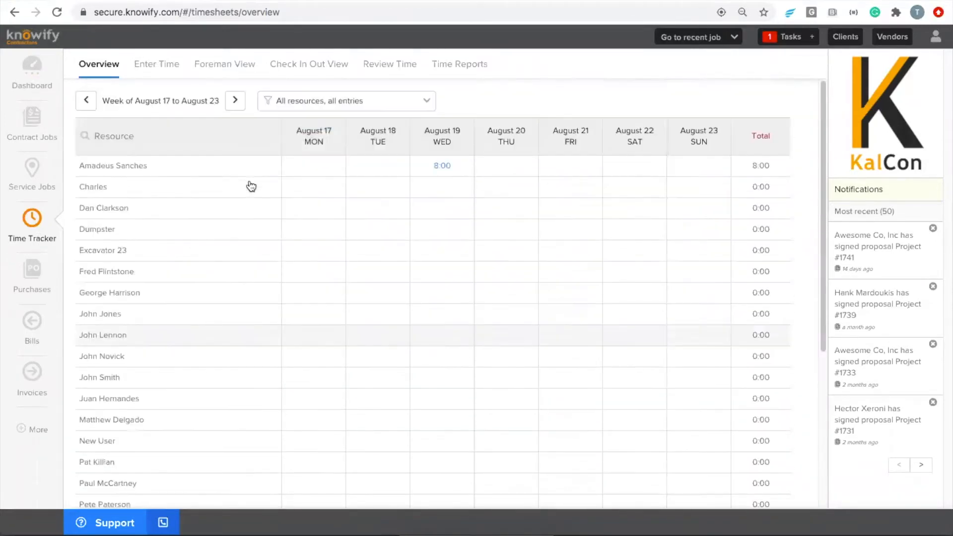
left_click(353, 104)
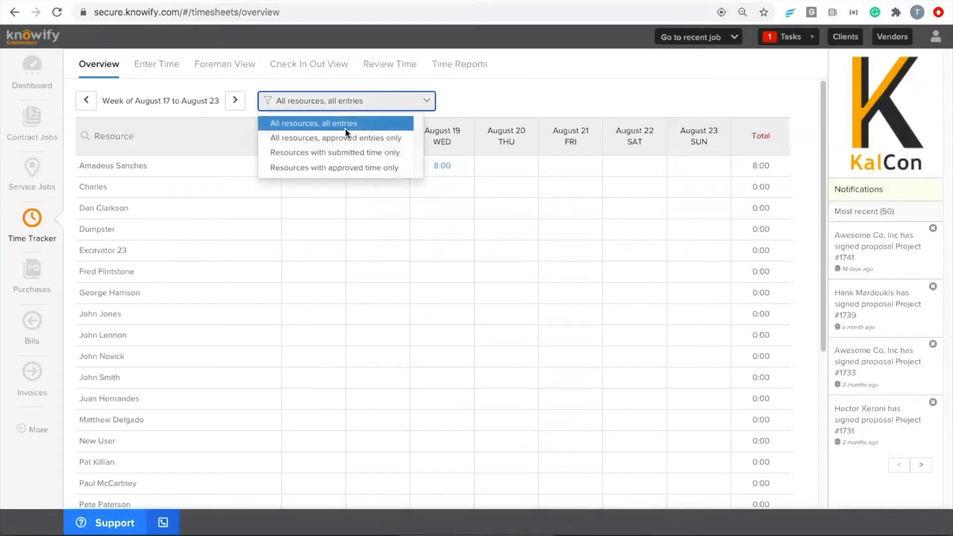
left_click(332, 153)
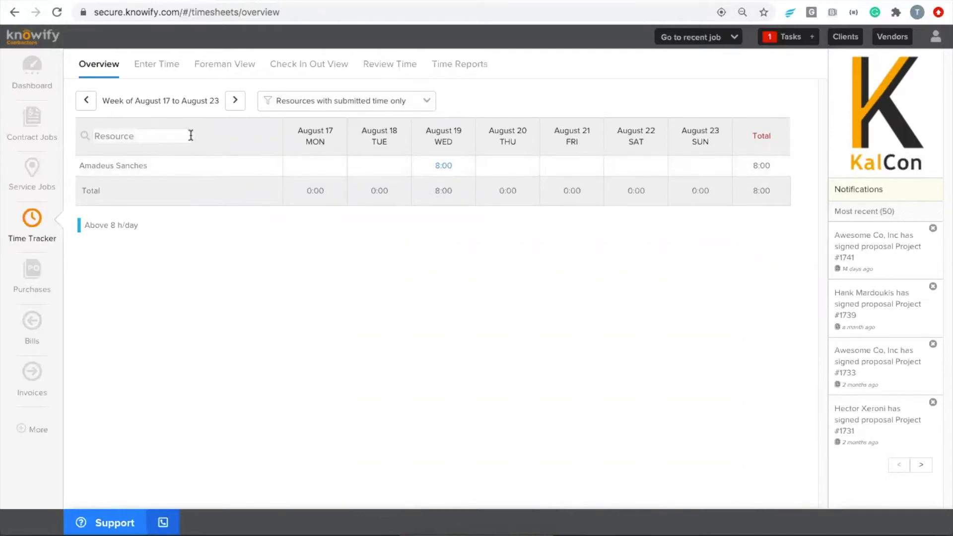
left_click(155, 71)
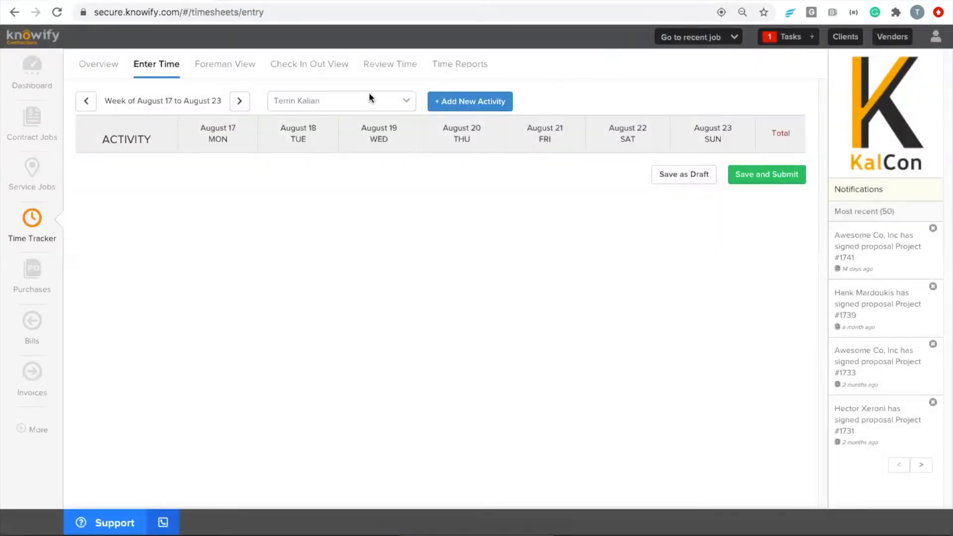
- Switch the timesheet to another worker and check the Project #1746 Site Prep activity
left_click(302, 98)
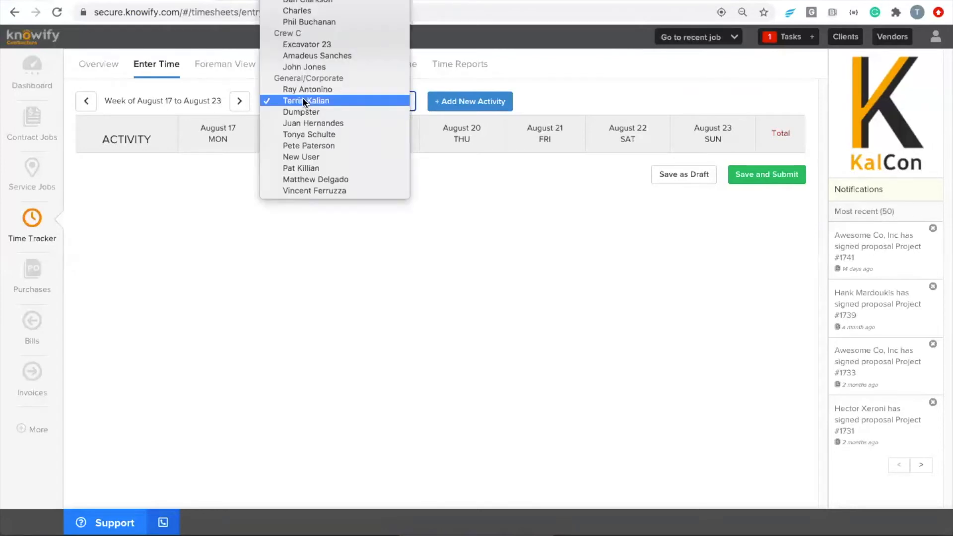
scroll(303, 98, "up", 1)
left_click(303, 98)
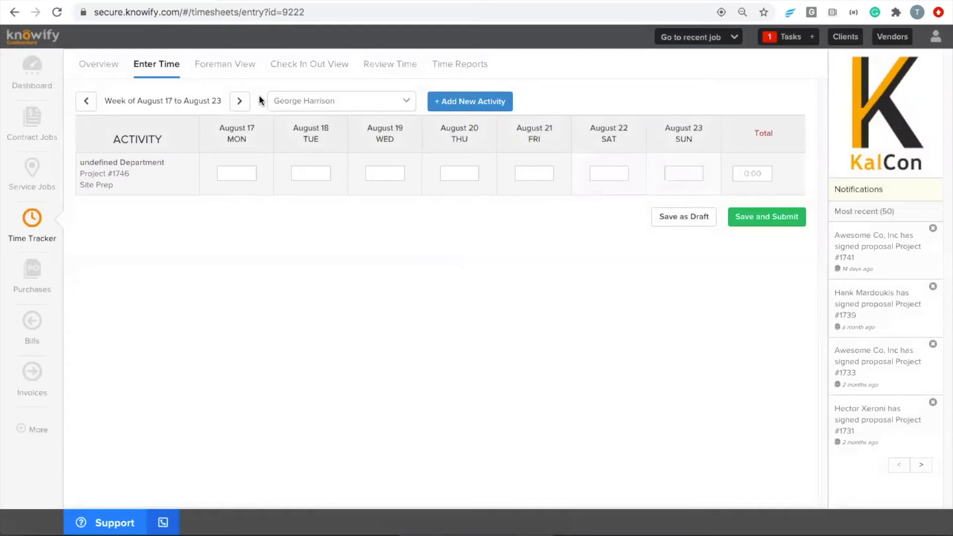
left_click_drag(87, 174, 130, 173)
left_click(130, 172)
left_click_drag(92, 185, 77, 185)
left_click(78, 185)
- Enter 8 hours on August 17 for Site Prep and submit the timesheet
left_click(237, 175)
type("8")
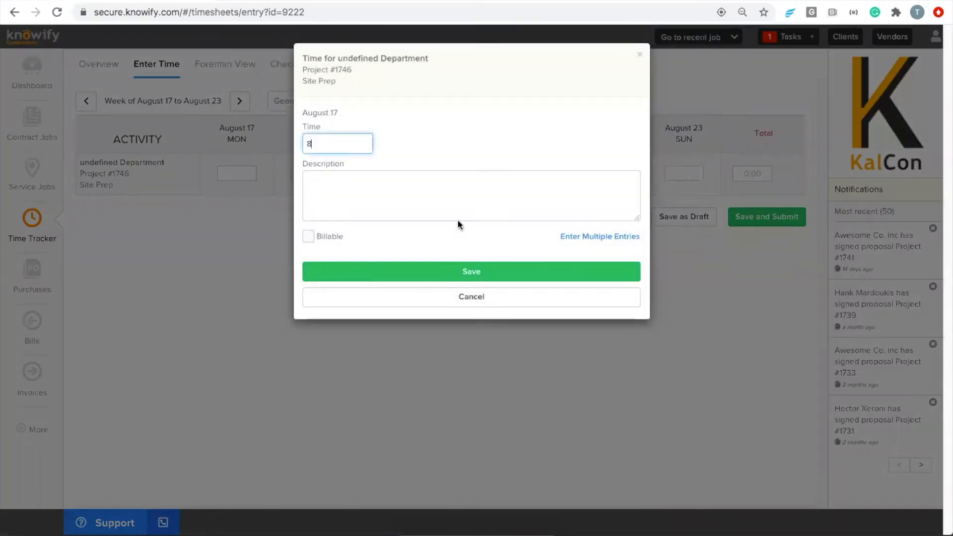
left_click(472, 267)
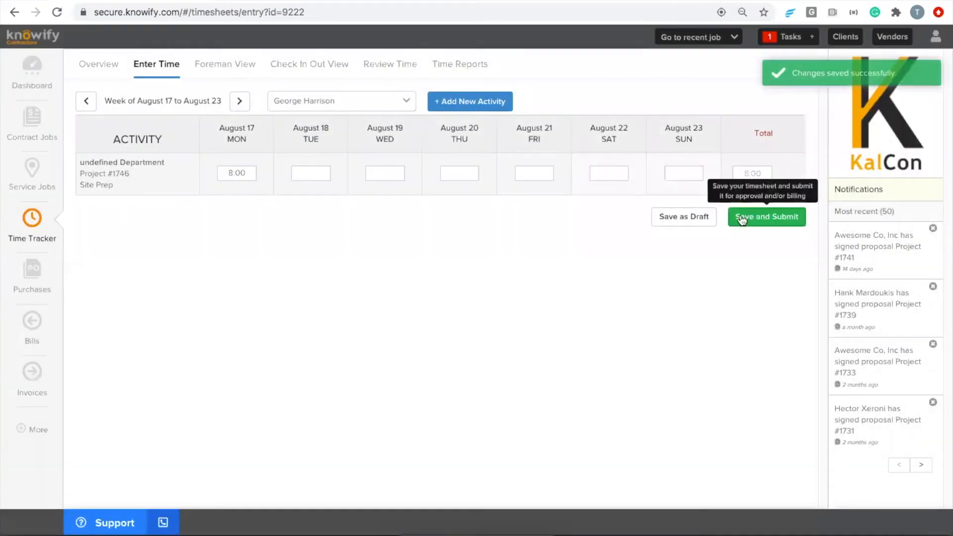
left_click(736, 219)
left_click(583, 124)
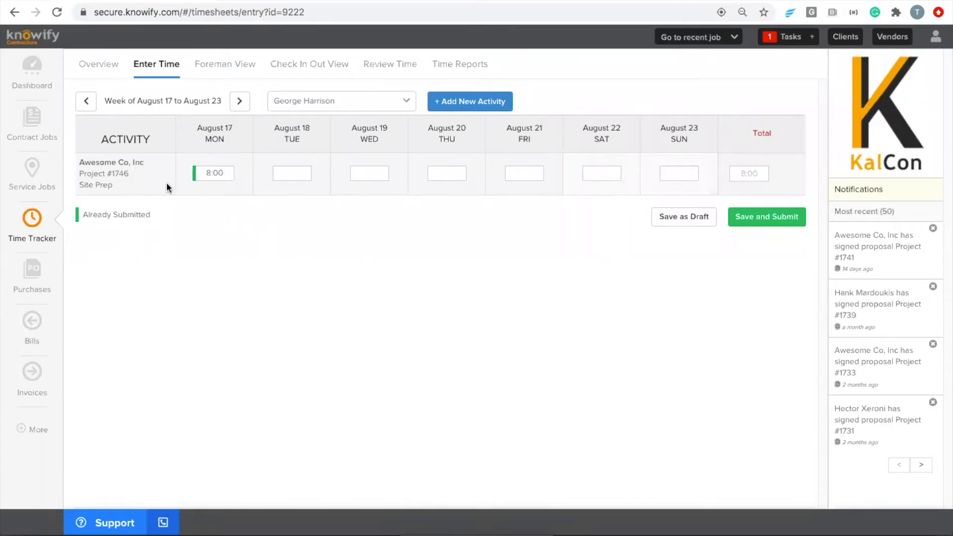
- Add a Project #1746 Framing activity row to the timesheet
left_click(463, 102)
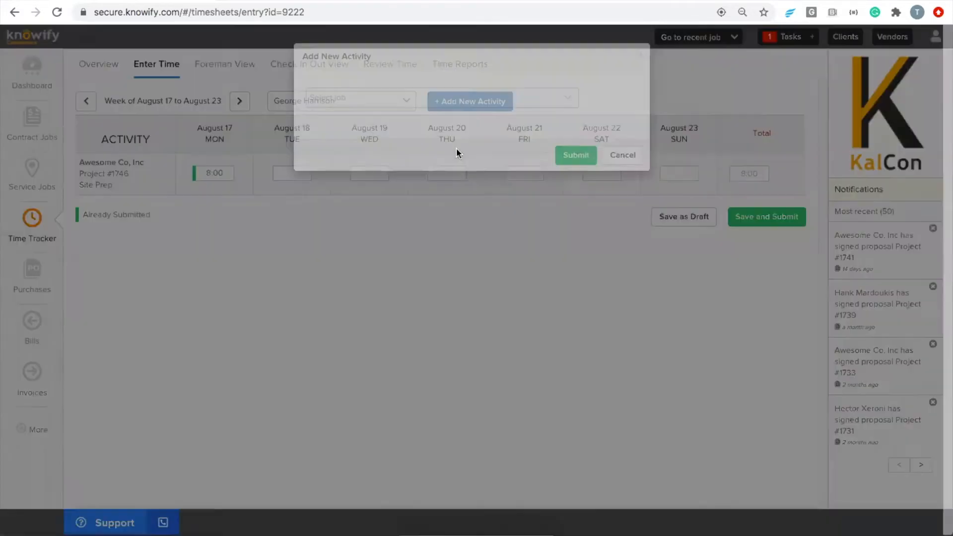
left_click(423, 101)
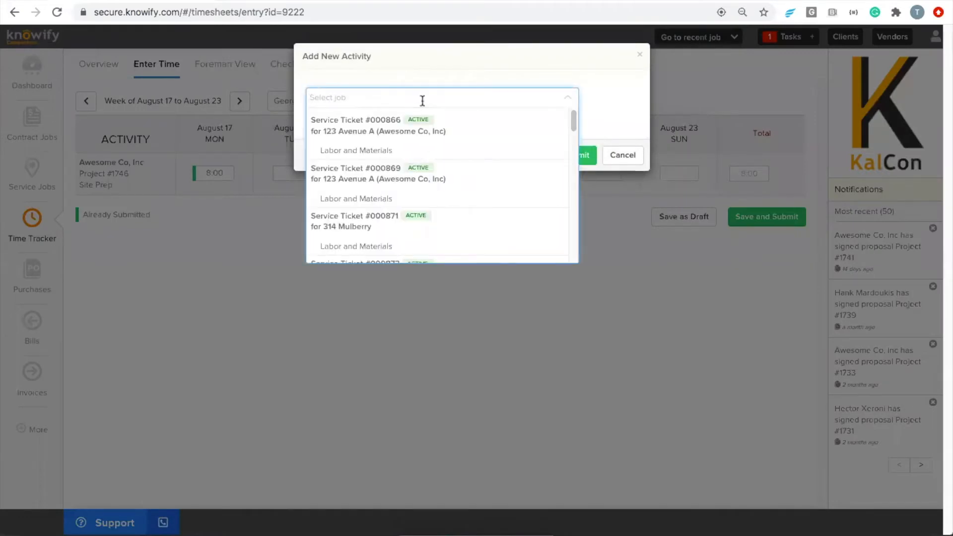
type("1746")
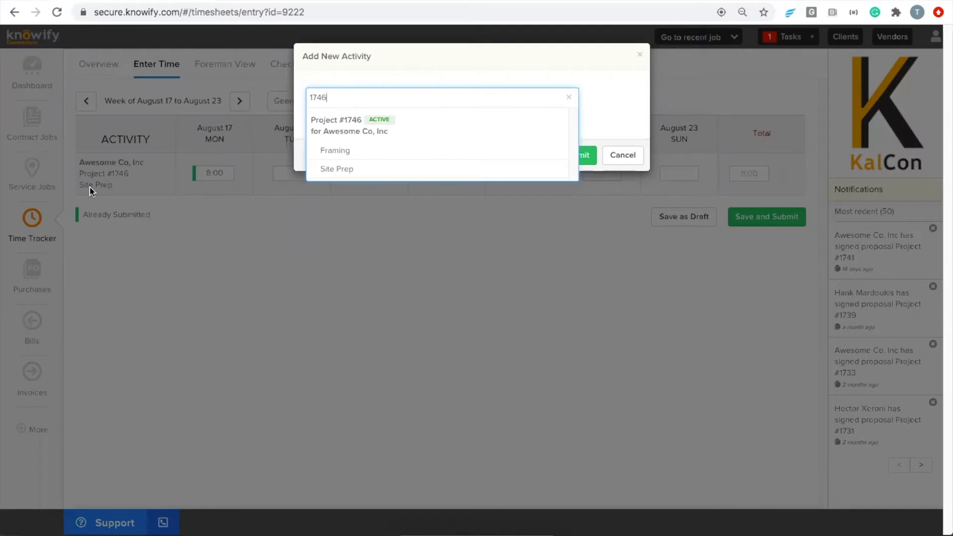
left_click(352, 152)
left_click(571, 182)
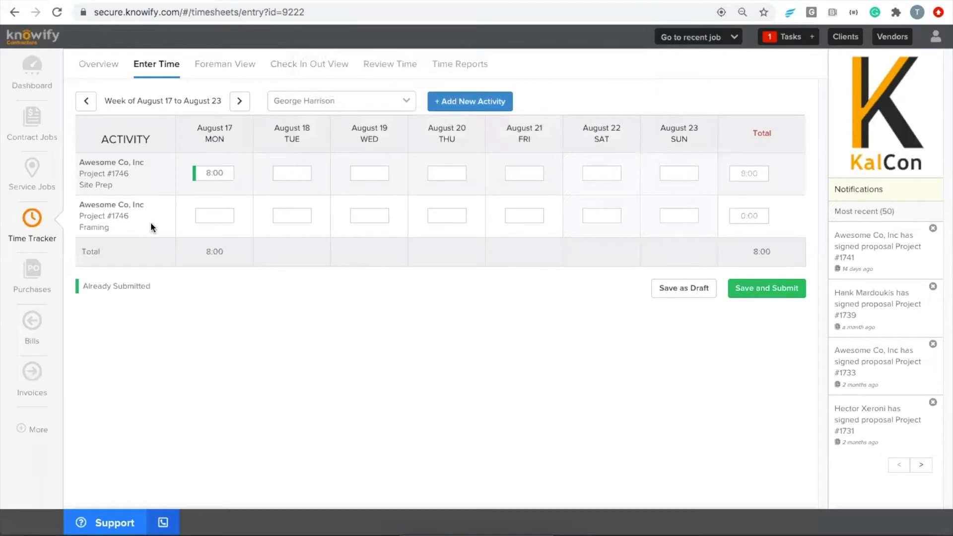
- Enter 8 Framing hours on August 18 and submit the timesheet
left_click(278, 218)
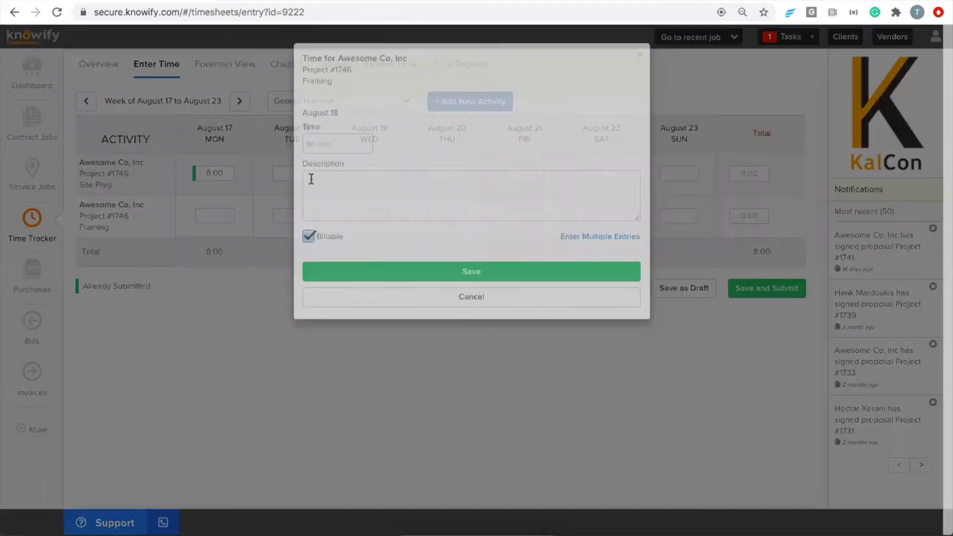
type("8")
left_click(401, 274)
left_click(775, 290)
left_click(578, 125)
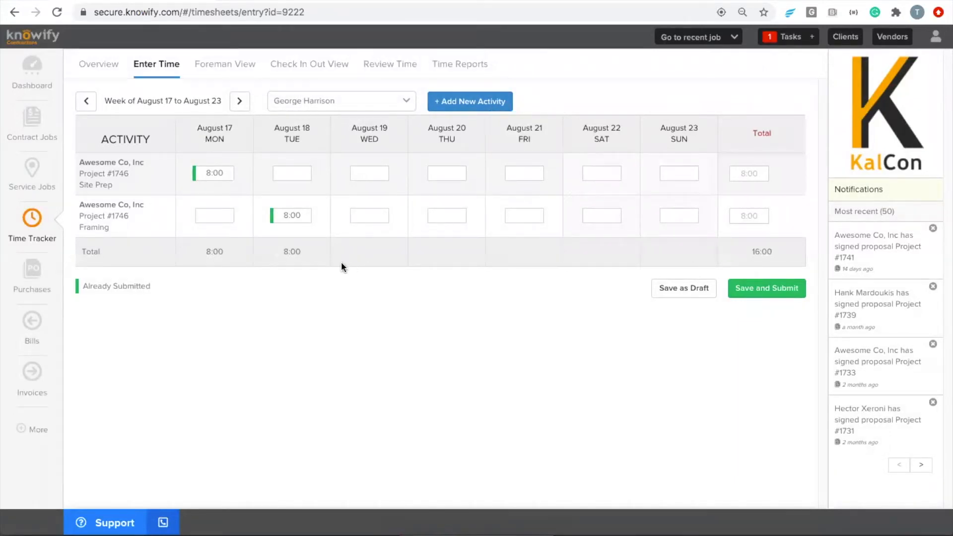
- In Foreman View, select the Project #1746 Site Prep task
left_click(223, 66)
left_click(211, 104)
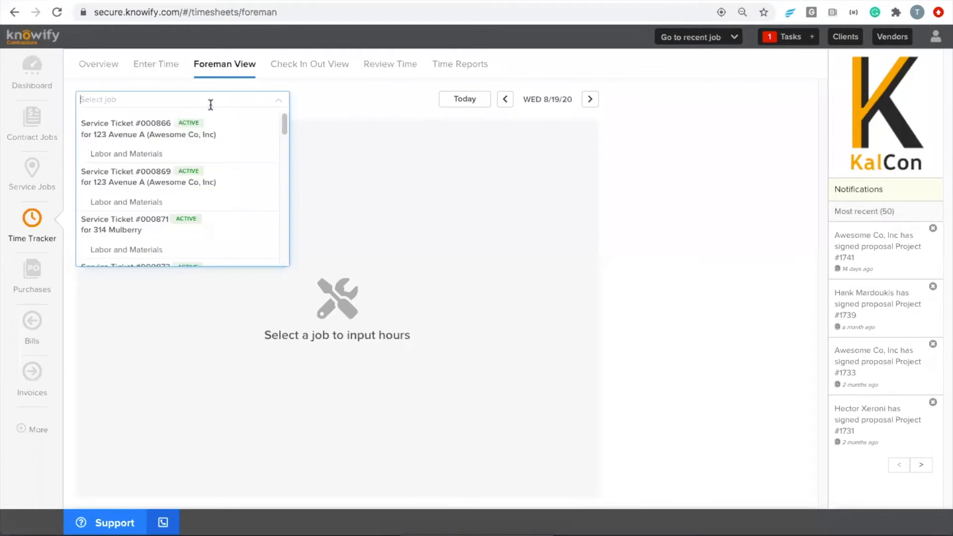
type("1746")
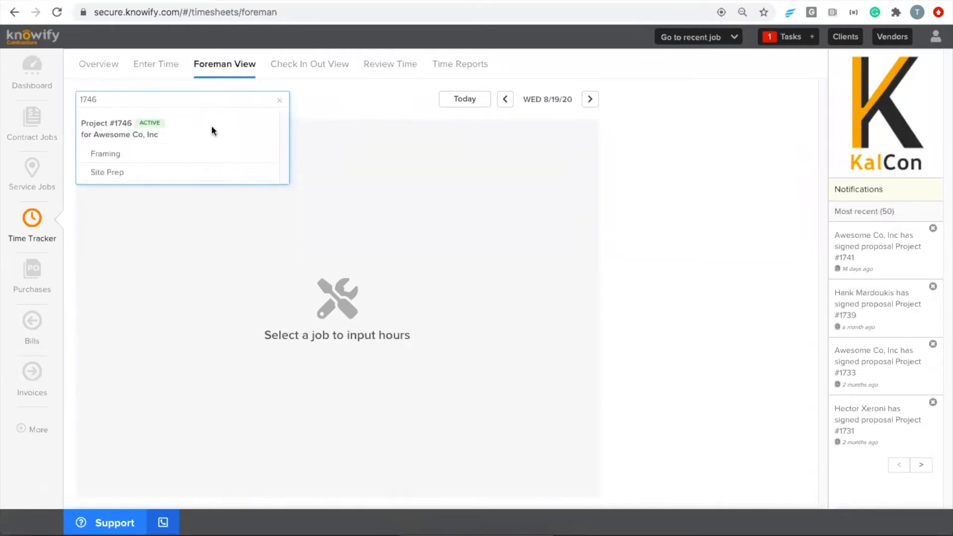
left_click(196, 171)
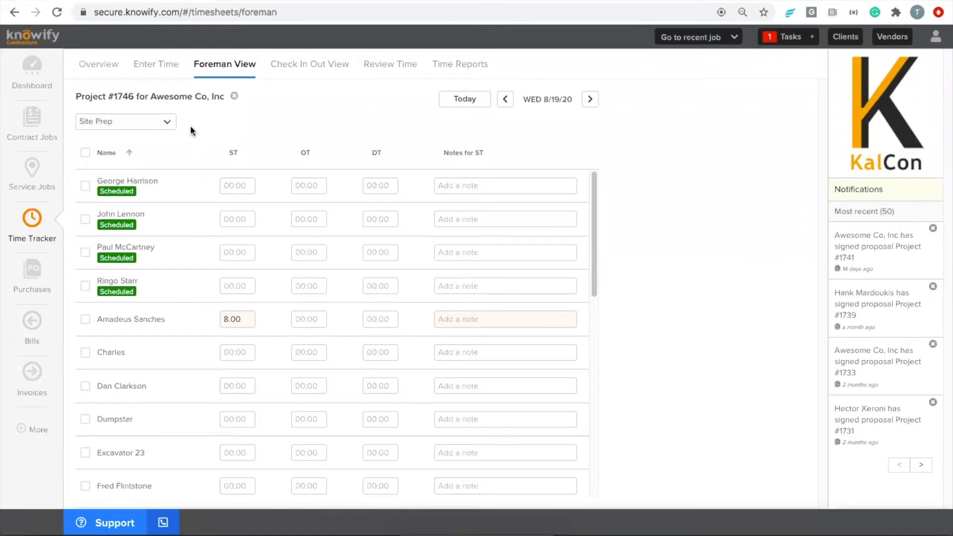
- Enter 8 ST hours for each of the four scheduled workers and submit
left_click(229, 187)
type("8")
left_click(246, 217)
type("8")
left_click(244, 253)
type("8")
left_click(243, 285)
type("8")
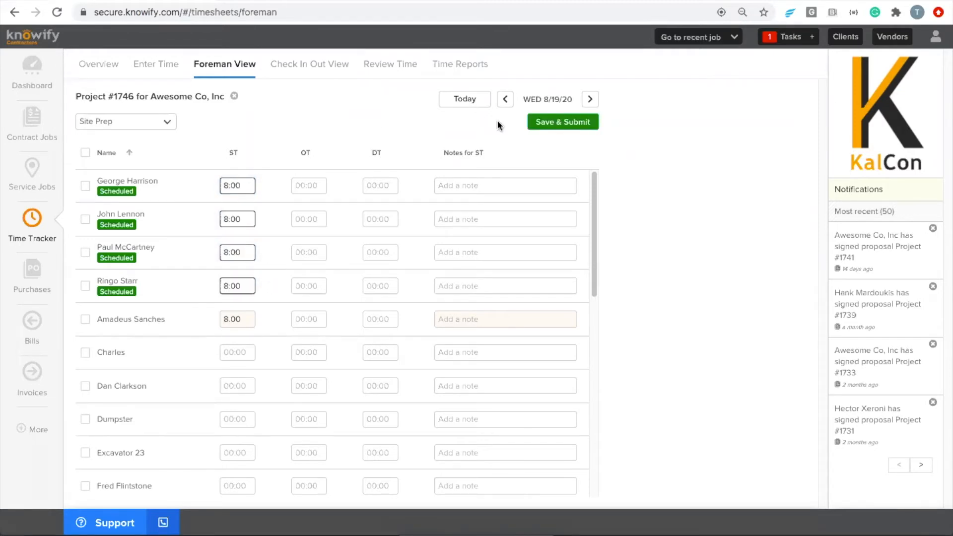
left_click(551, 123)
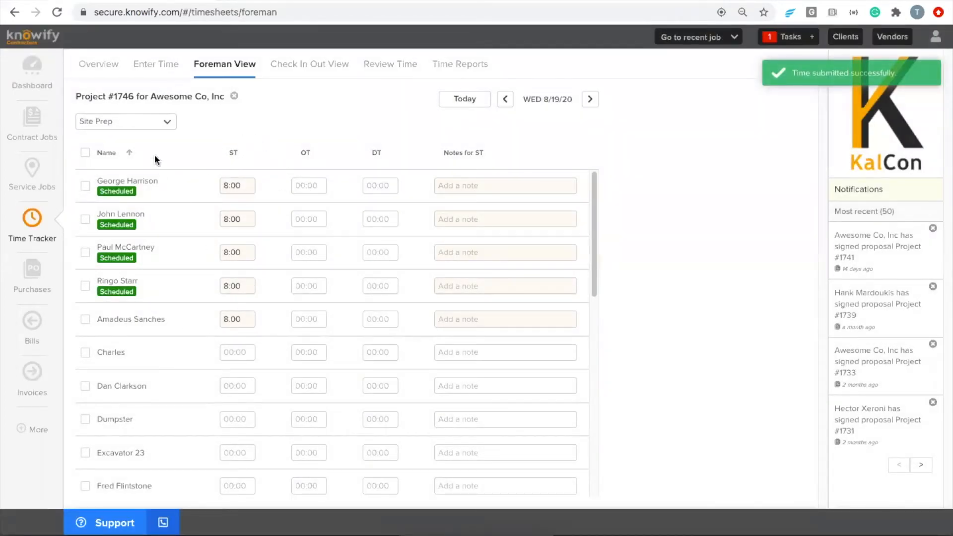
left_click(141, 120)
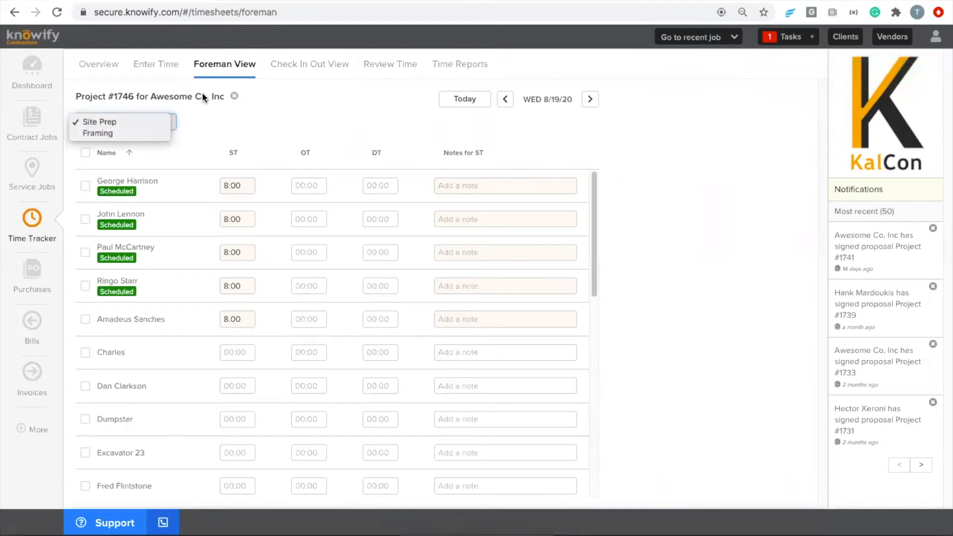
- Switch crew entry to Project #1746 Framing on 8/20/20 and give two workers 8 ST hours
left_click(142, 135)
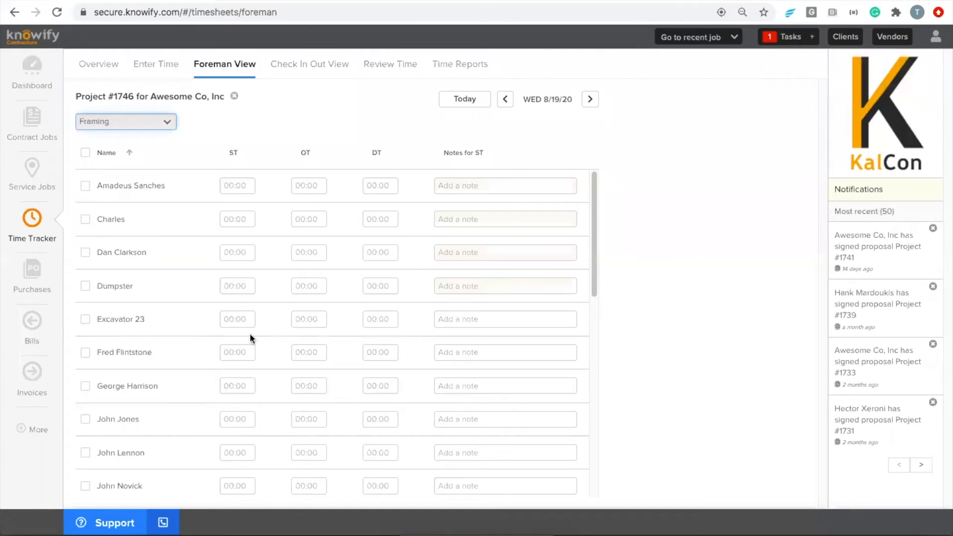
left_click(590, 99)
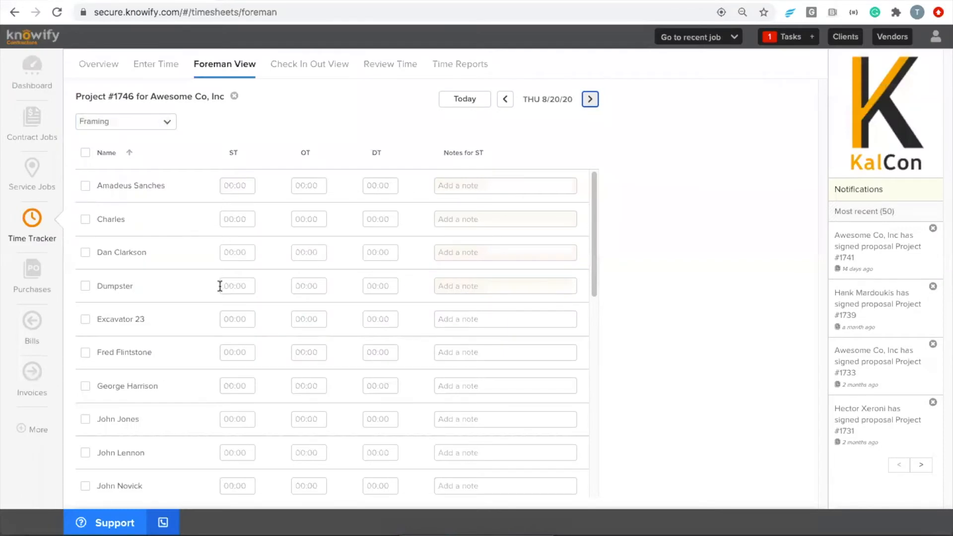
left_click(235, 380)
type("8")
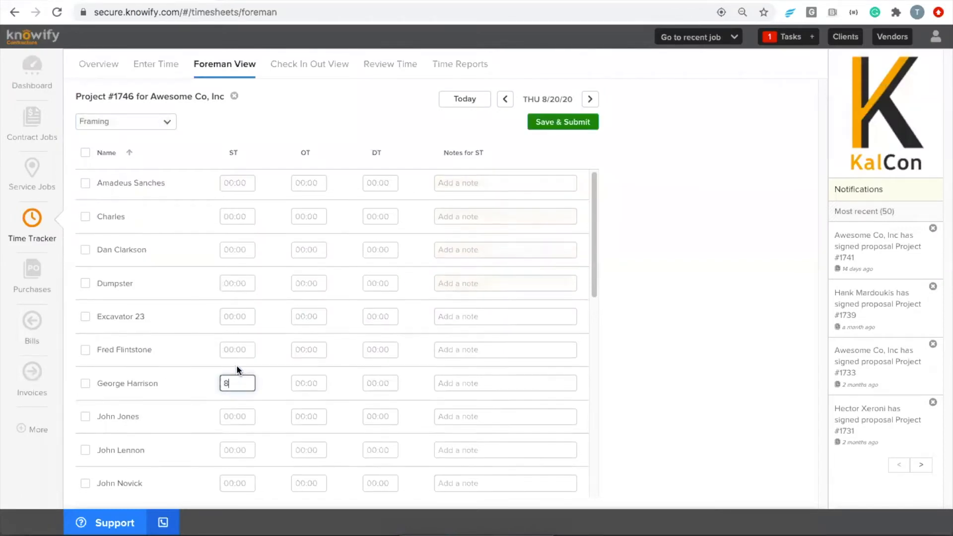
scroll(237, 366, "down", 2)
left_click(232, 360)
type("8")
scroll(233, 365, "down", 1)
scroll(237, 367, "down", 1)
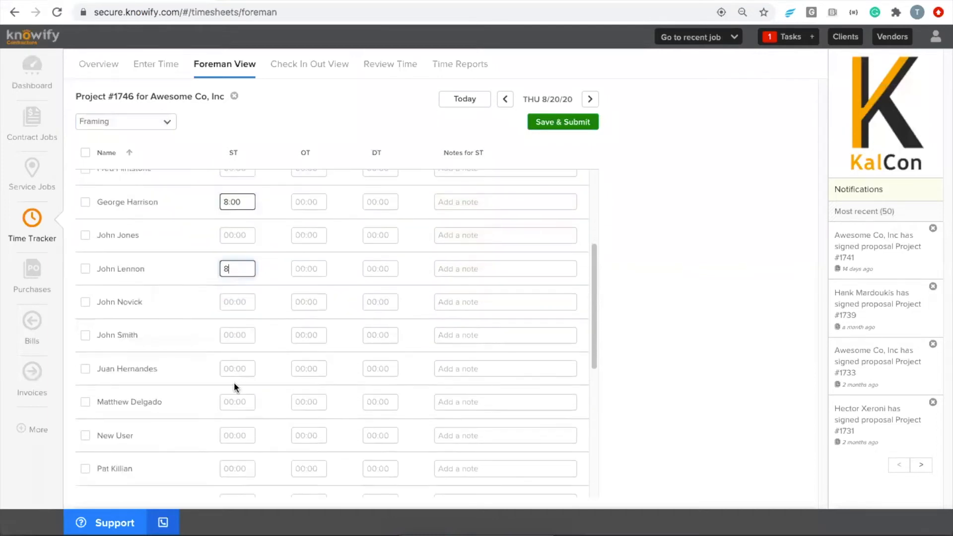
scroll(228, 386, "down", 2)
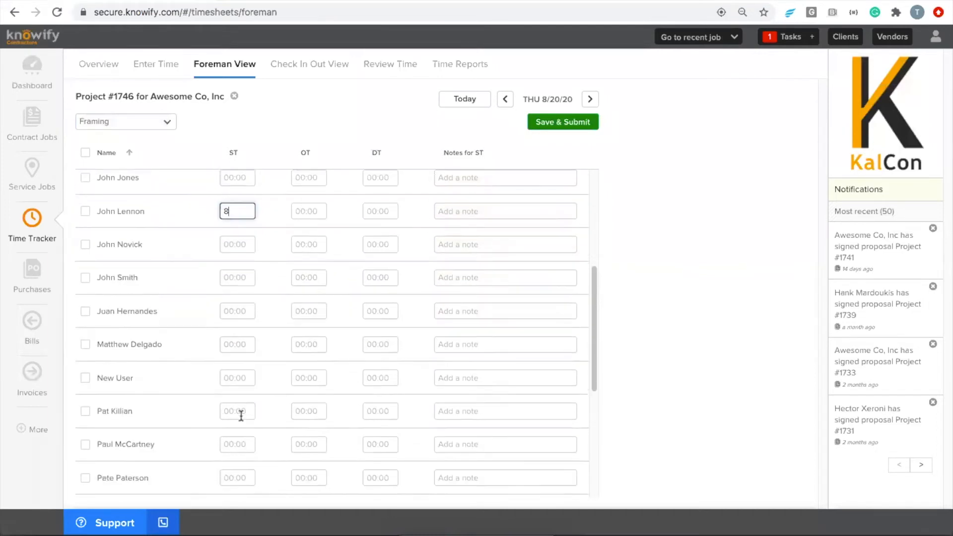
- Enter 8 ST hours for the remaining crew members and submit the Framing hours
left_click(239, 401)
type("8")
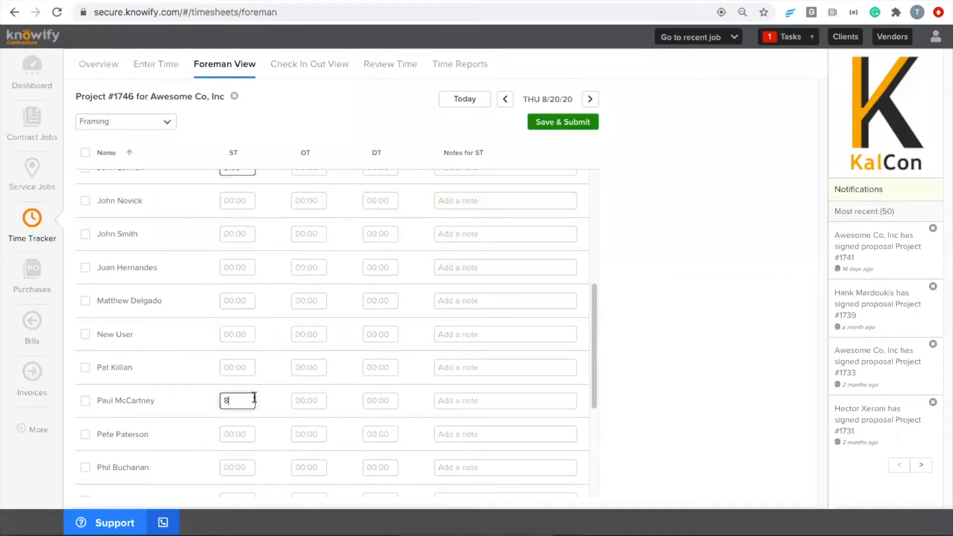
scroll(256, 397, "down", 3)
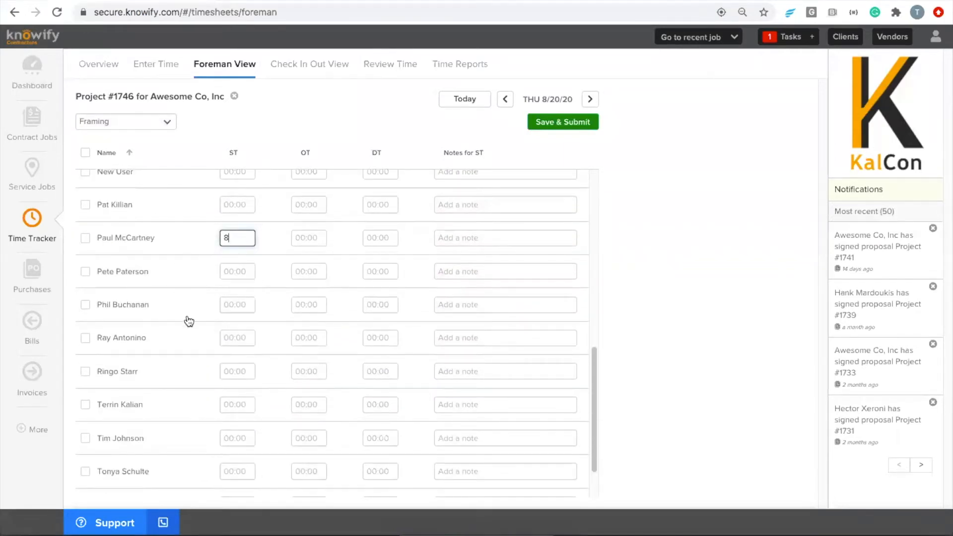
left_click(225, 367)
type("8")
scroll(221, 359, "down", 2)
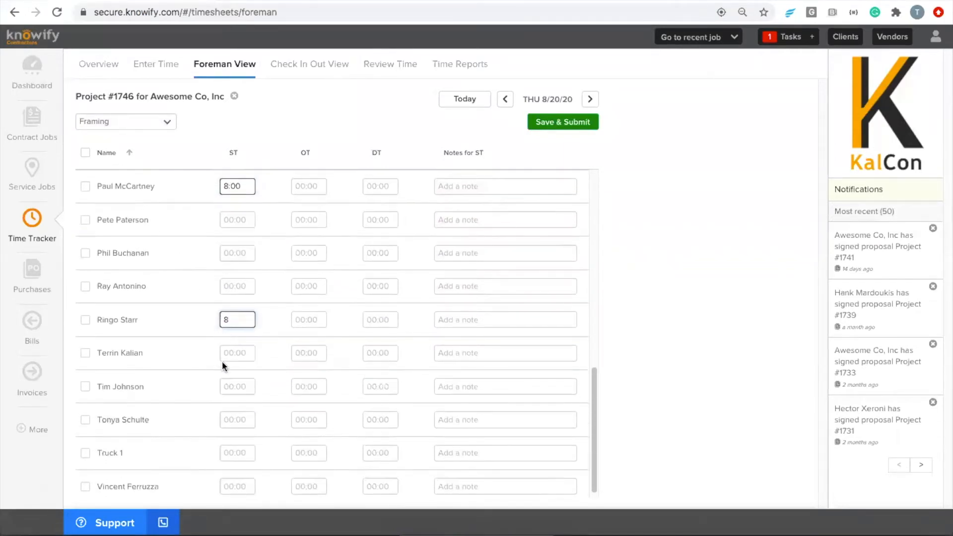
left_click(241, 482)
type("8")
scroll(289, 437, "up", 6)
left_click(529, 122)
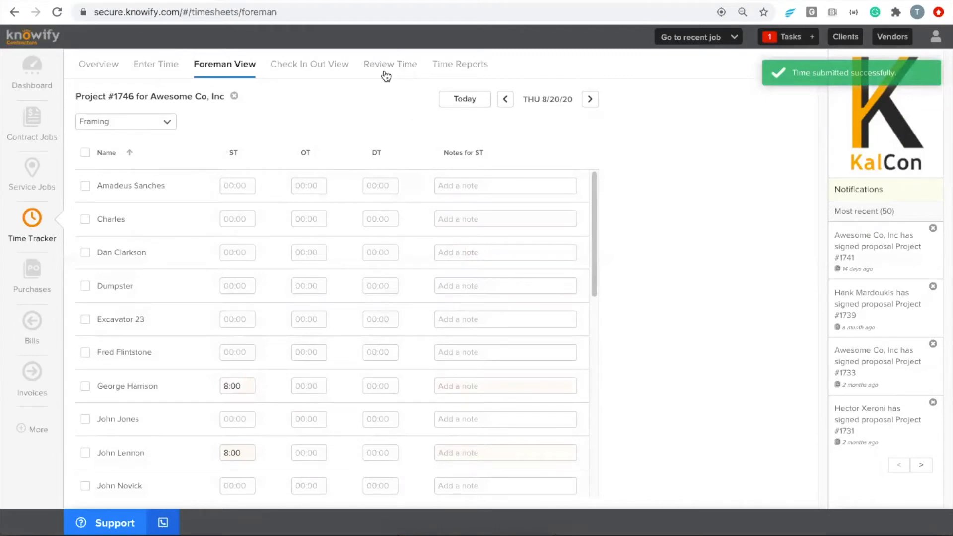
- Check out the open 8/19/20 Project #1650 Framing check-in, which records 0:40 of time
left_click(310, 69)
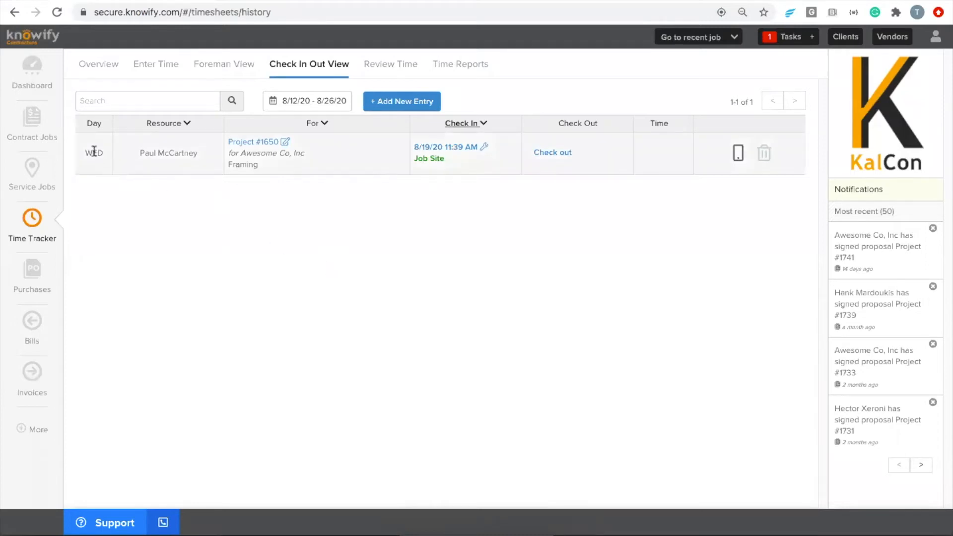
left_click_drag(136, 153, 180, 152)
left_click(182, 153)
left_click(430, 160)
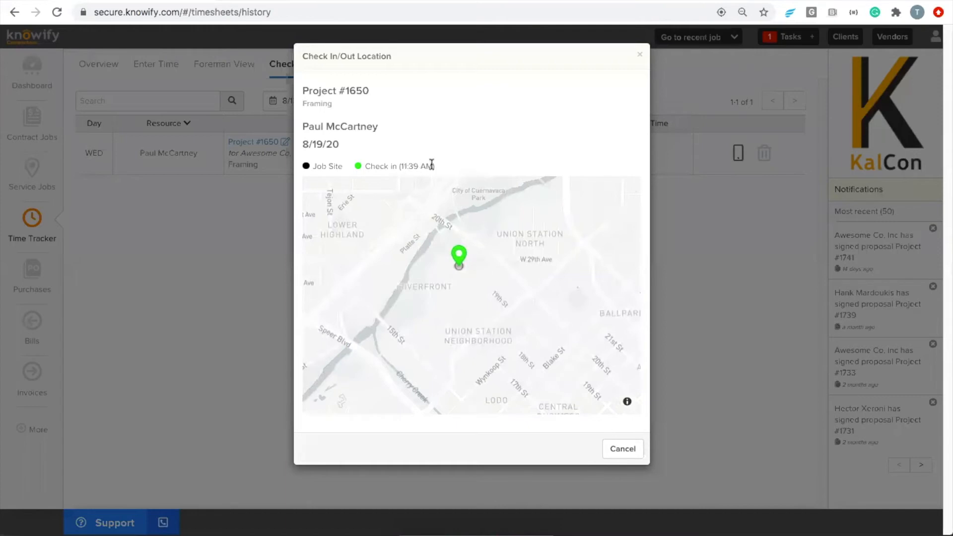
left_click(625, 450)
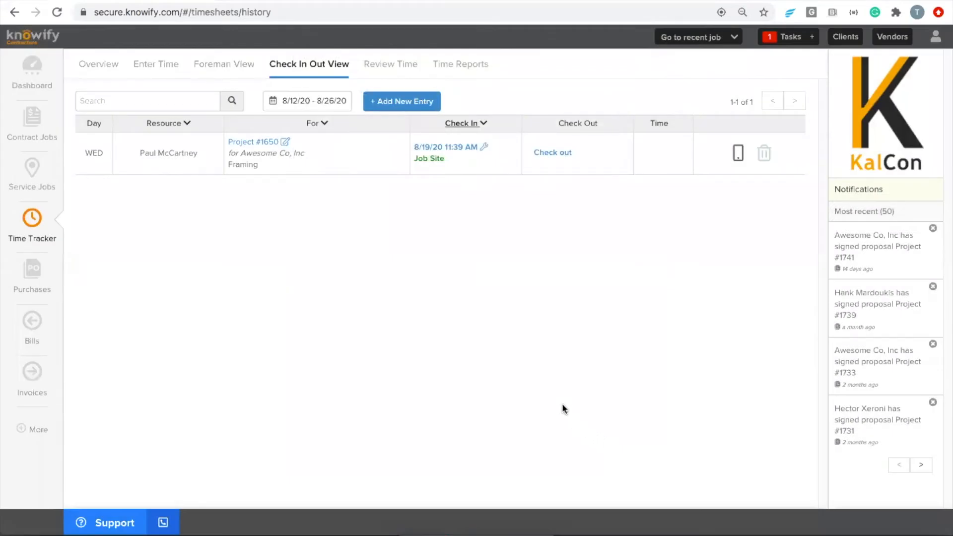
left_click(563, 154)
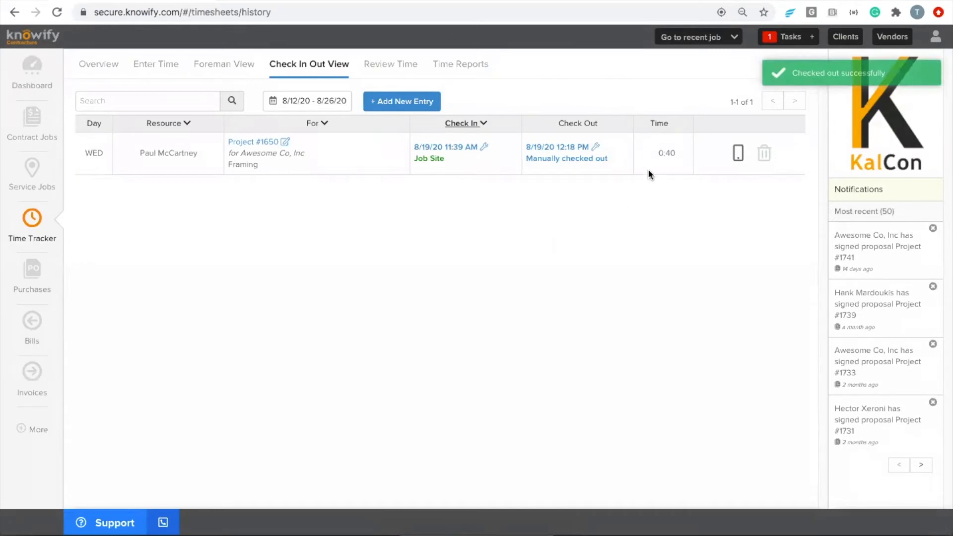
left_click_drag(655, 152, 679, 156)
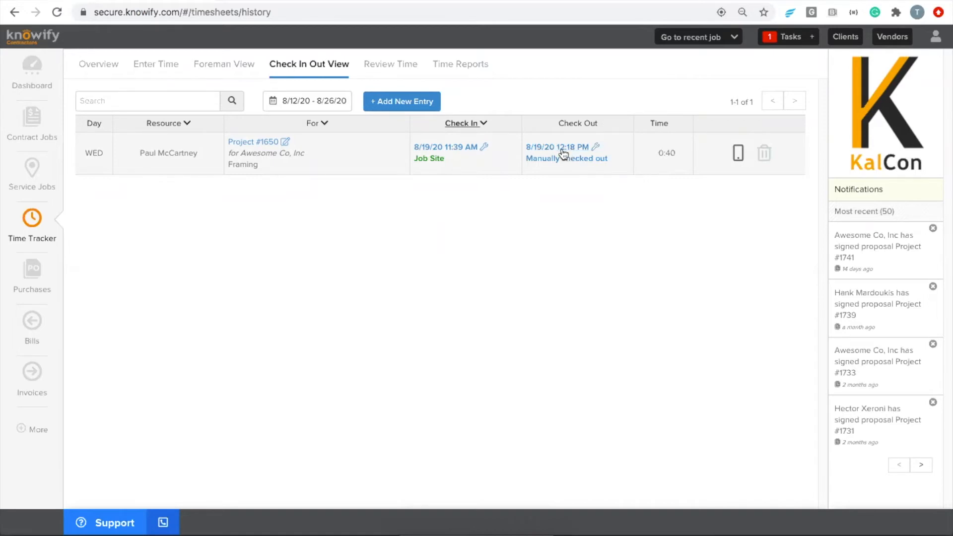
- Move the Project #1650 Framing check-out to 4:18 PM so the entry totals 4:40
left_click(597, 149)
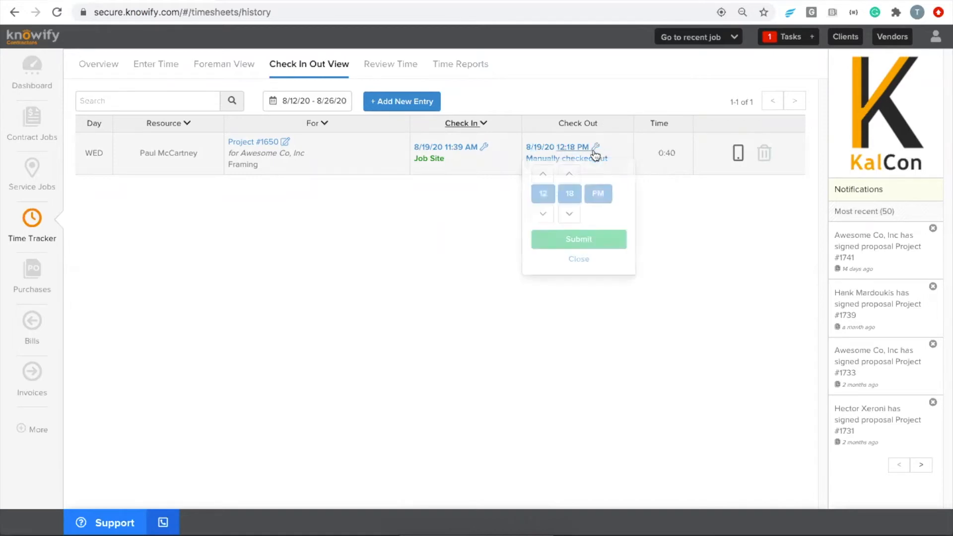
left_click(549, 175)
left_click(547, 176)
left_click(547, 175)
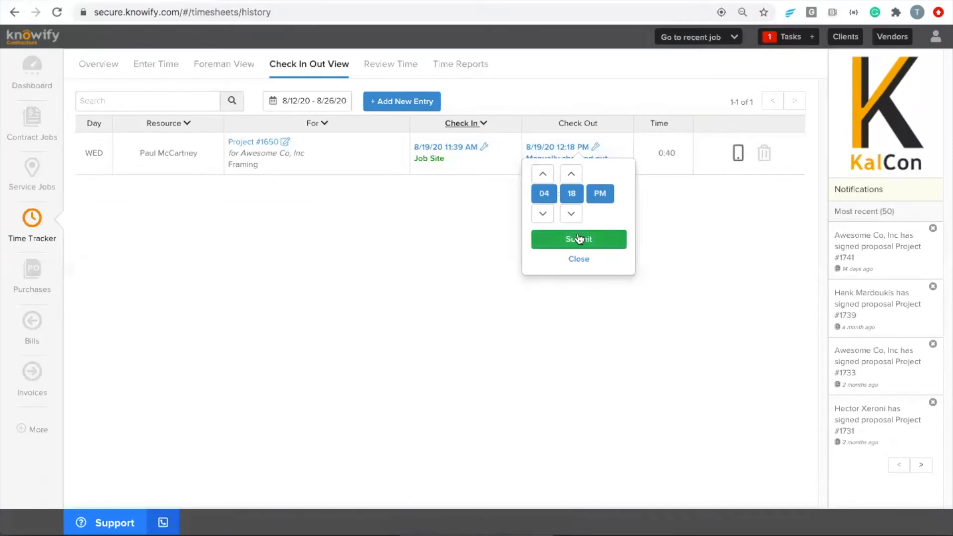
left_click(575, 242)
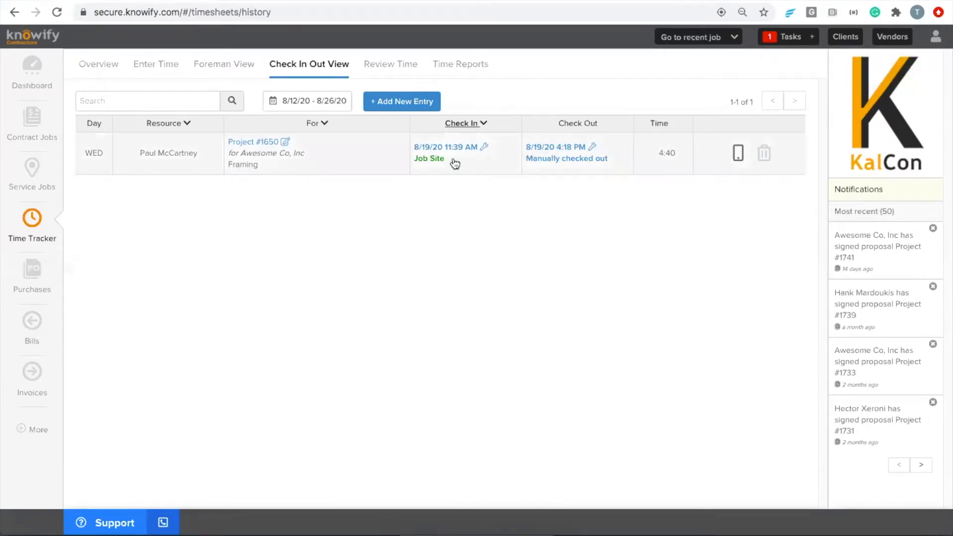
- Create a manual check-in for the last listed worker on Project #1746 Framing at 9:00 AM, 8/19/20
left_click(406, 103)
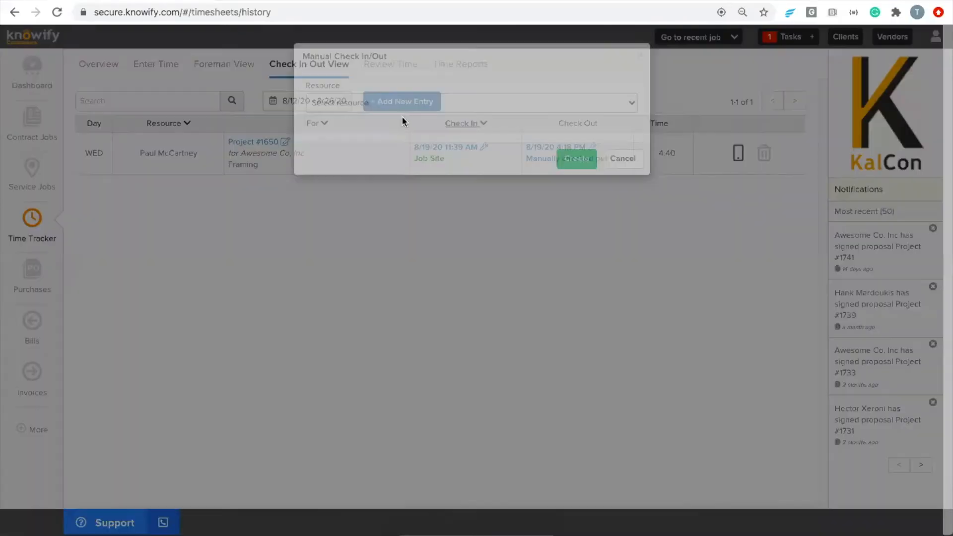
left_click(386, 105)
key("Up")
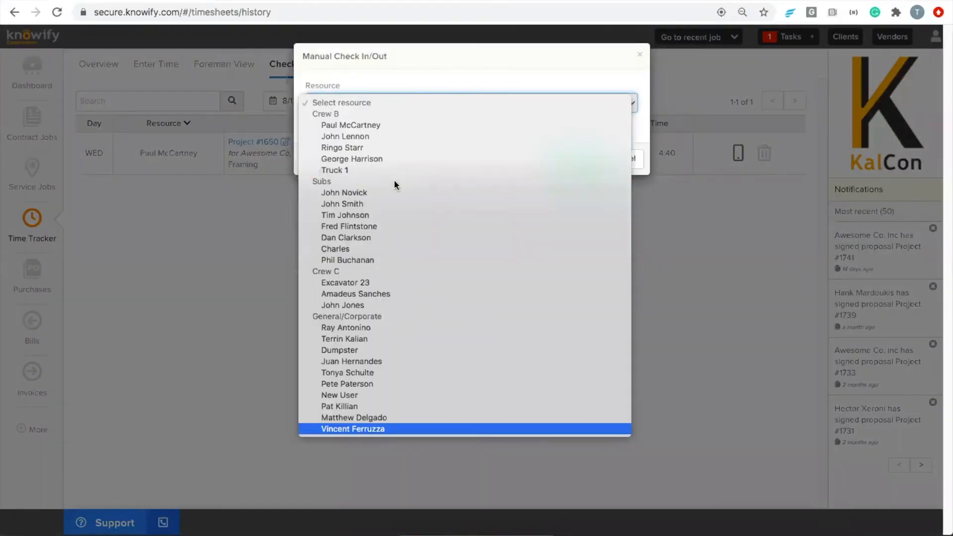
left_click(341, 428)
left_click(360, 143)
type("1746")
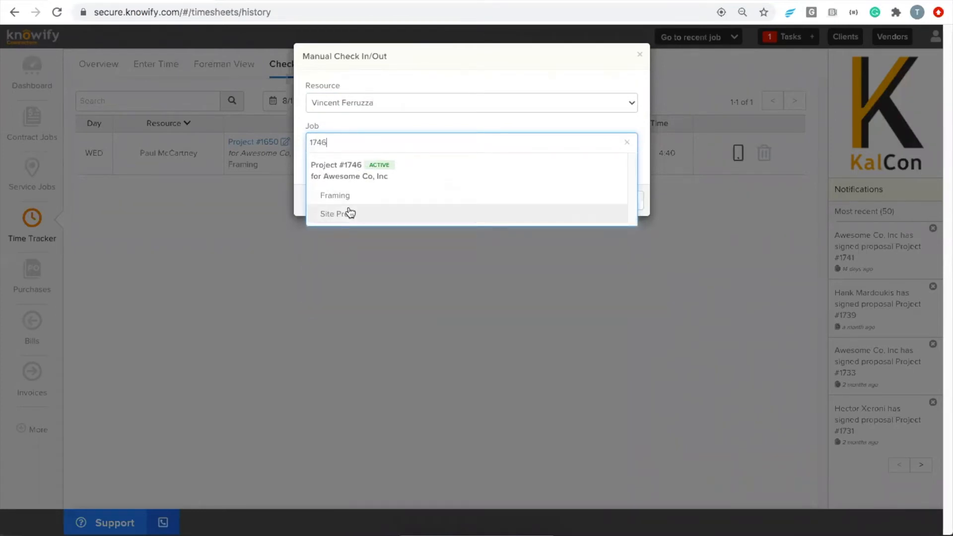
left_click(352, 197)
left_click(443, 215)
left_click(434, 275)
left_click(435, 275)
left_click(538, 241)
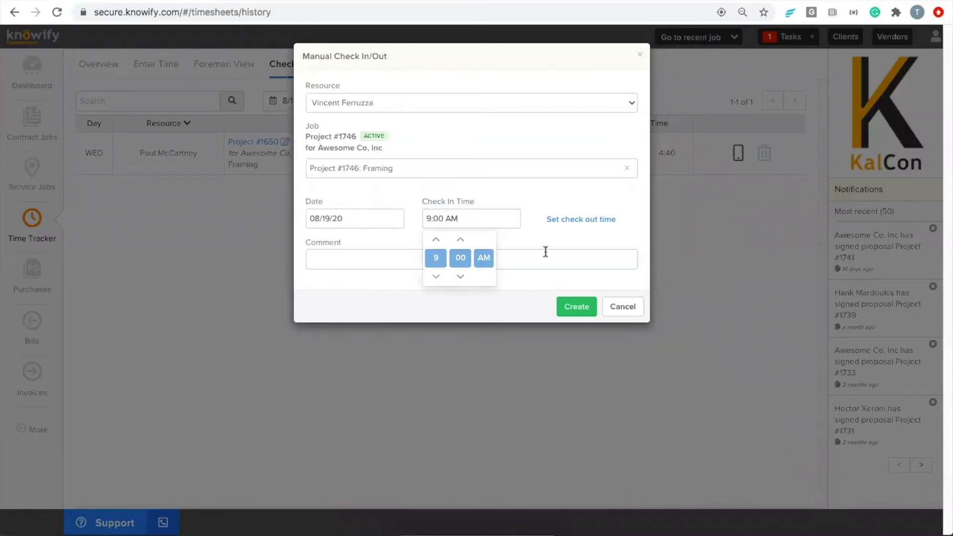
left_click(575, 308)
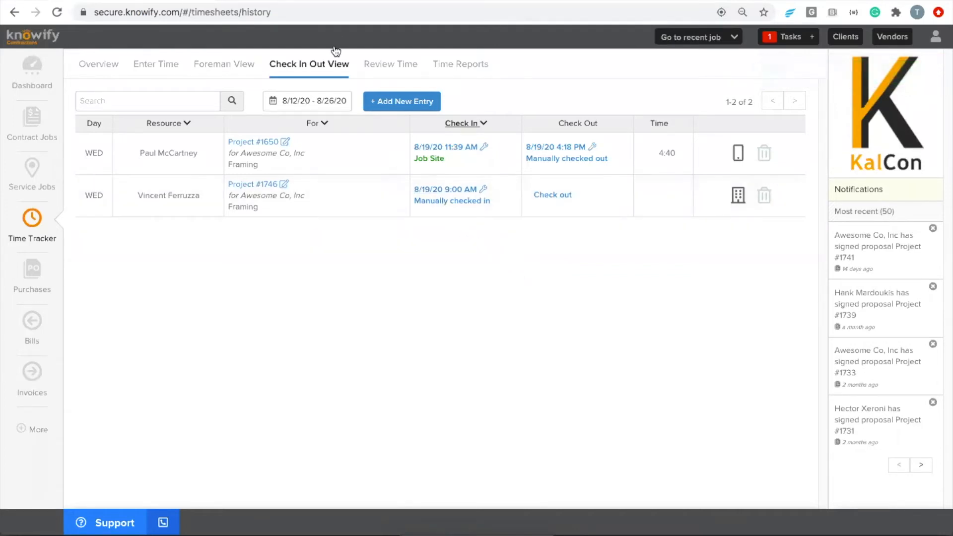
- Filter Review Time entries for 7/22/20–8/22/20 by '1746' and select the 8/17/20 Site Prep entry
left_click(392, 65)
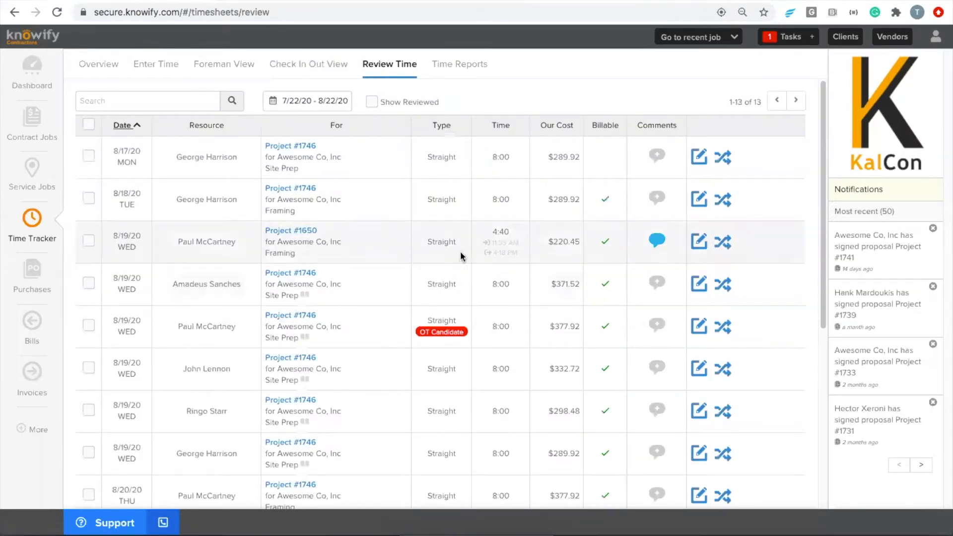
scroll(414, 193, "down", 1)
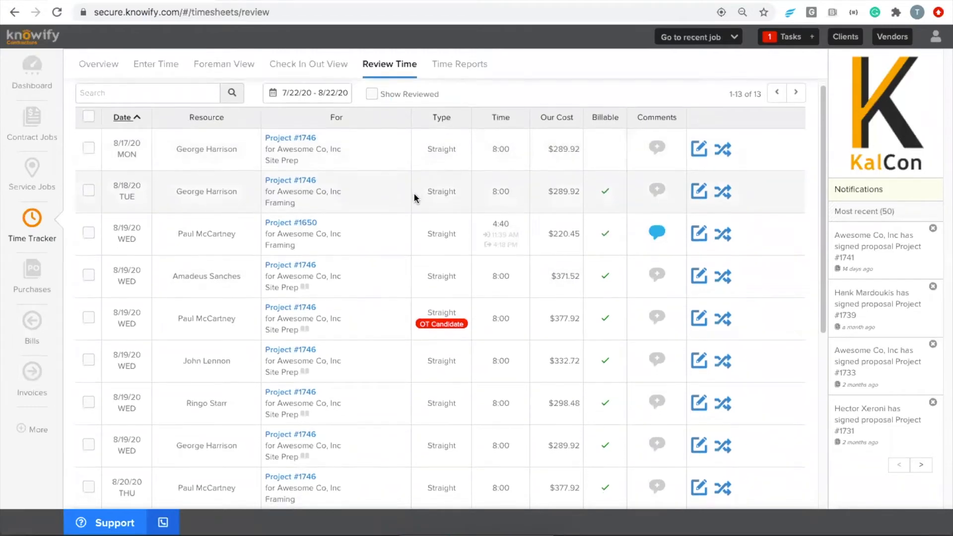
scroll(377, 159, "up", 1)
left_click(308, 99)
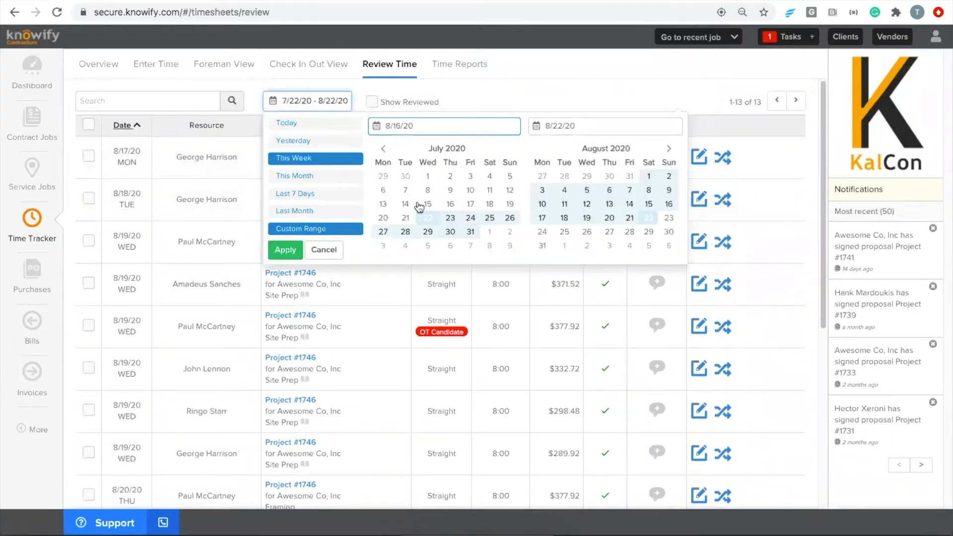
left_click(519, 93)
left_click(127, 100)
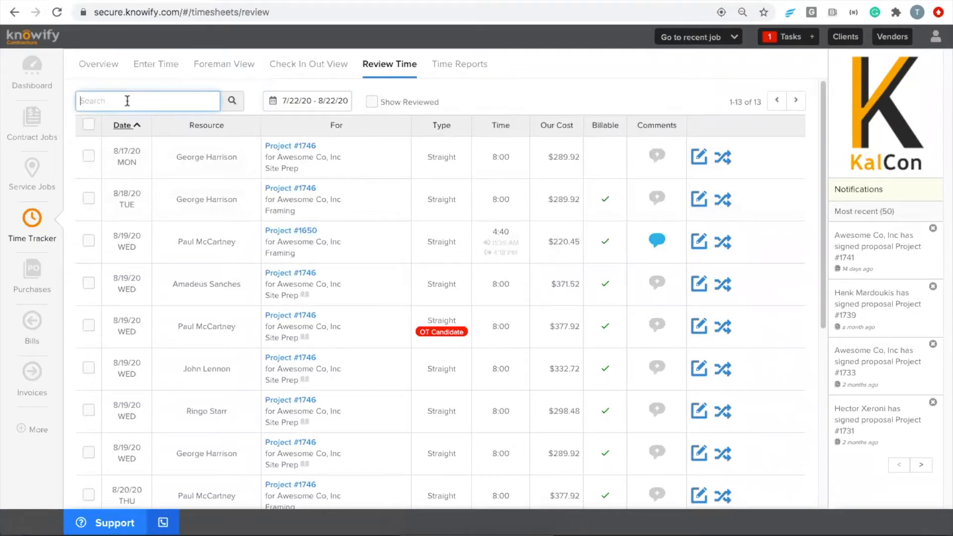
type("1746")
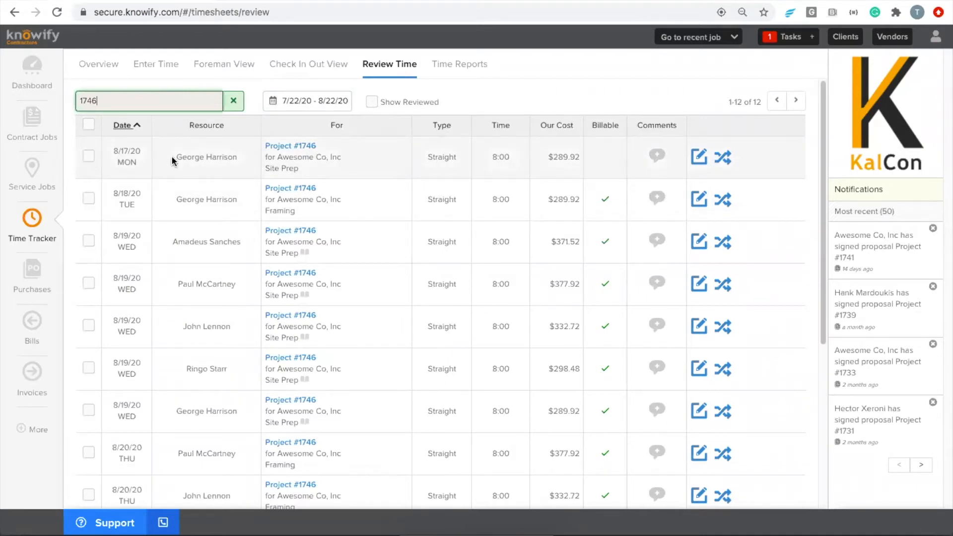
left_click(89, 157)
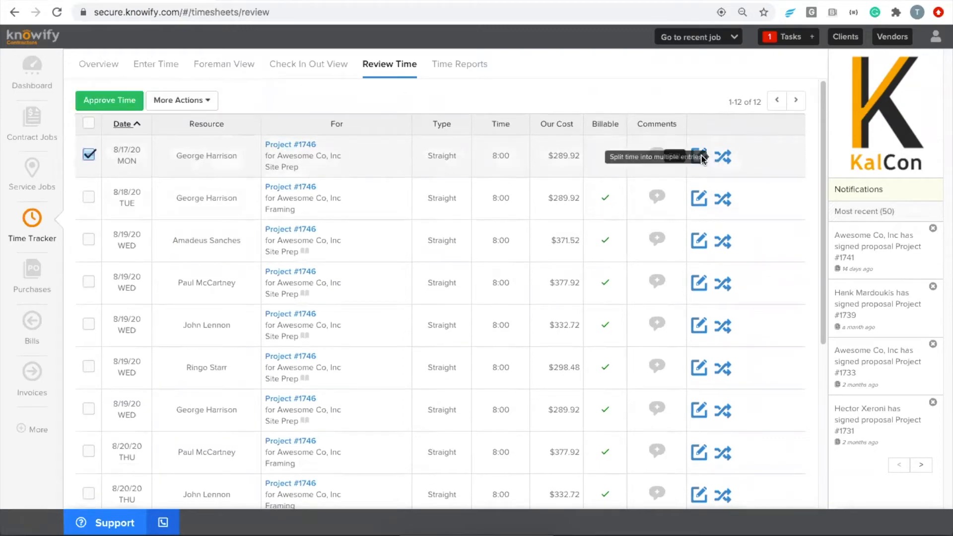
- Reassign the 8/17/20 time entry from Site Prep to Project #1746 Framing and save it
left_click(699, 157)
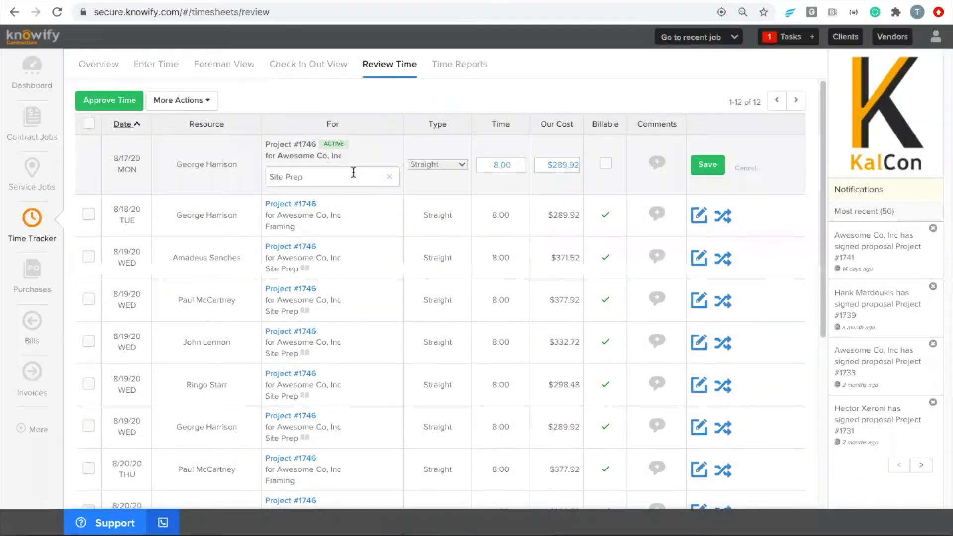
left_click(352, 173)
key("BackSpace")
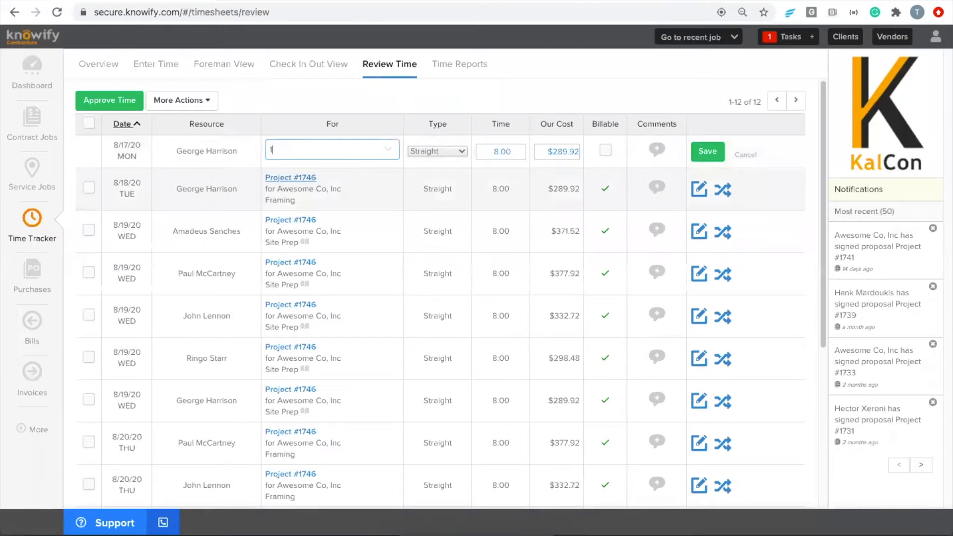
type("173")
key("BackSpace")
type("46")
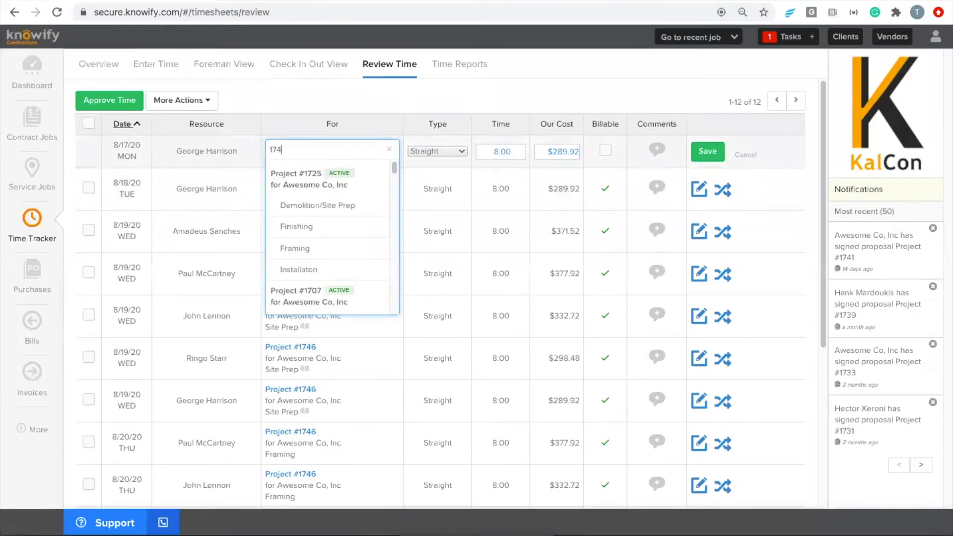
left_click(312, 213)
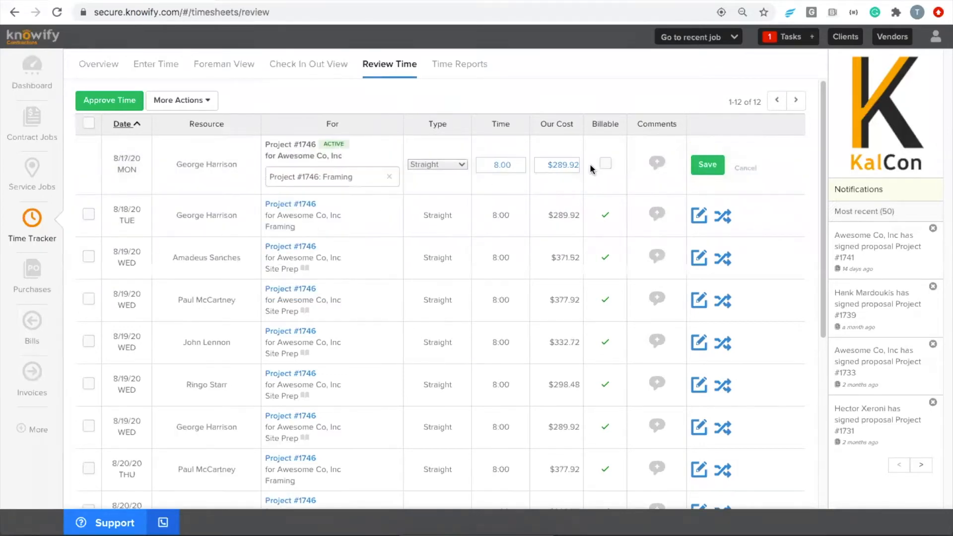
left_click(710, 155)
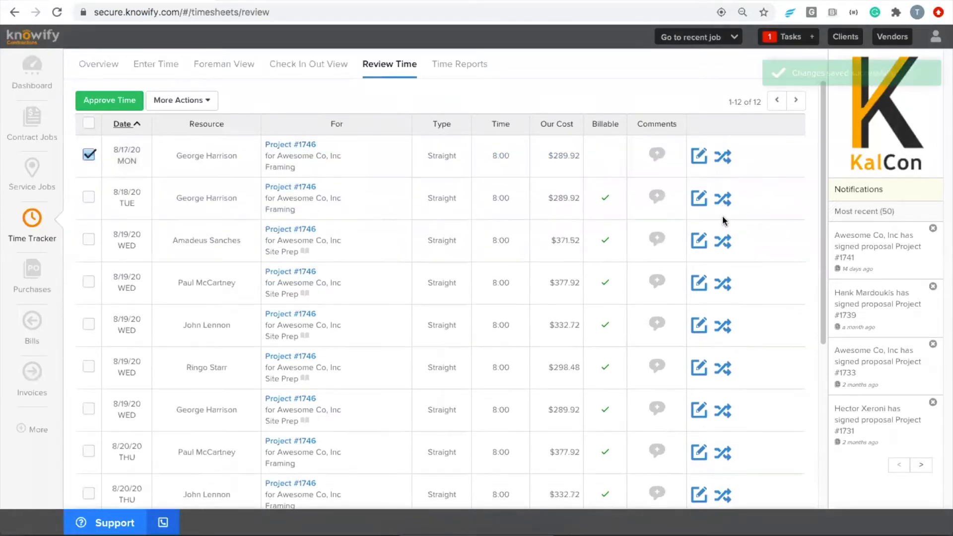
- Check the 12 entries total 96:00 and $3,939.84, then reselect the 8/17/20 Framing entry
left_click(89, 155)
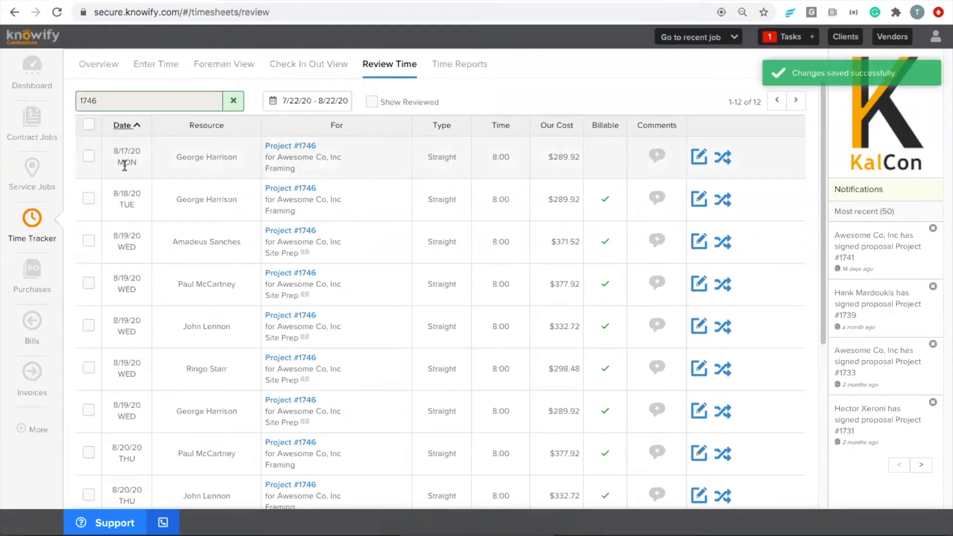
scroll(137, 214, "down", 2)
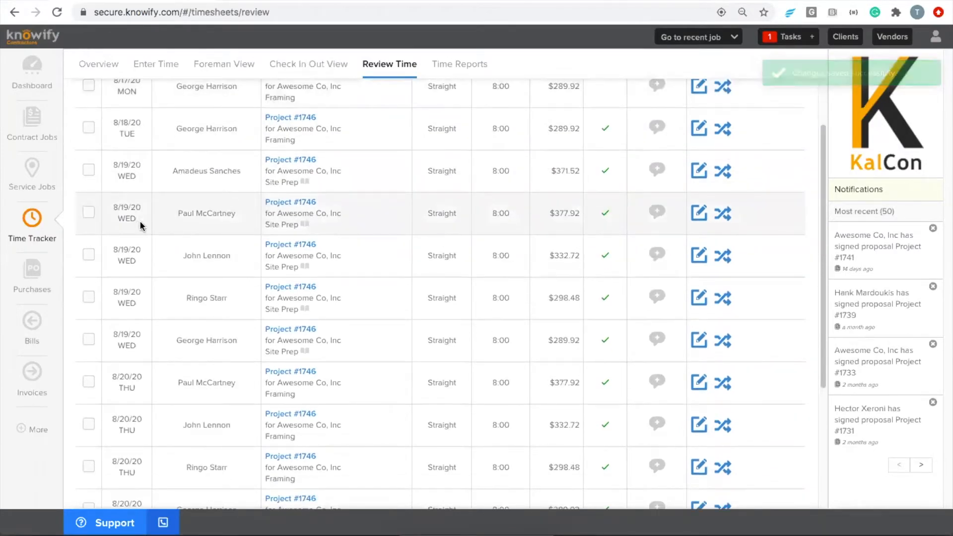
scroll(147, 258, "down", 5)
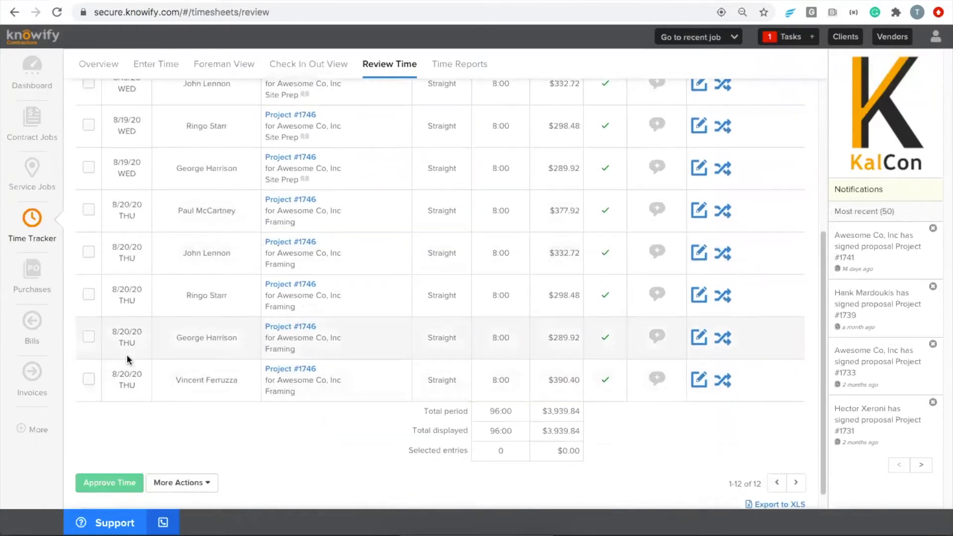
scroll(127, 354, "up", 7)
left_click(89, 155)
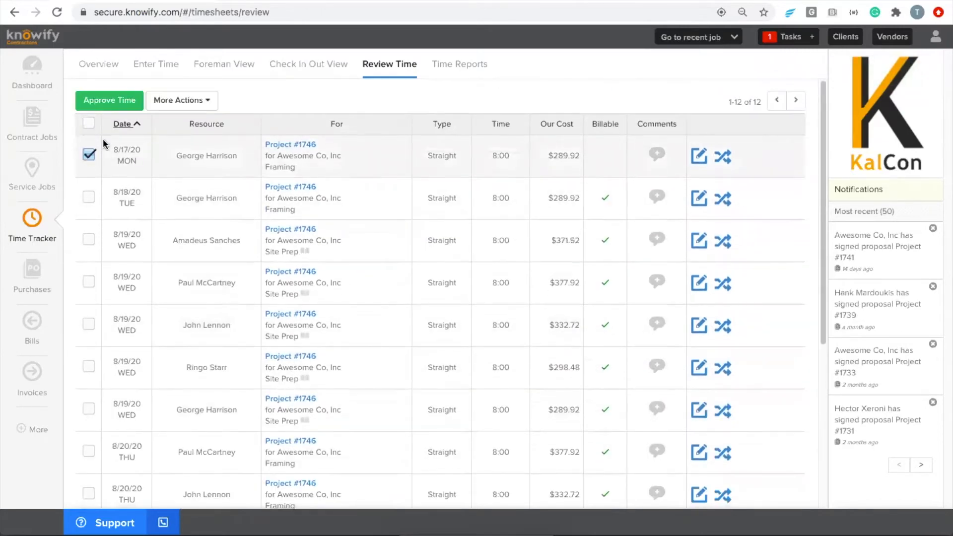
- Tick three 8/19/20 Site Prep entries for bulk reallocation
left_click(174, 100)
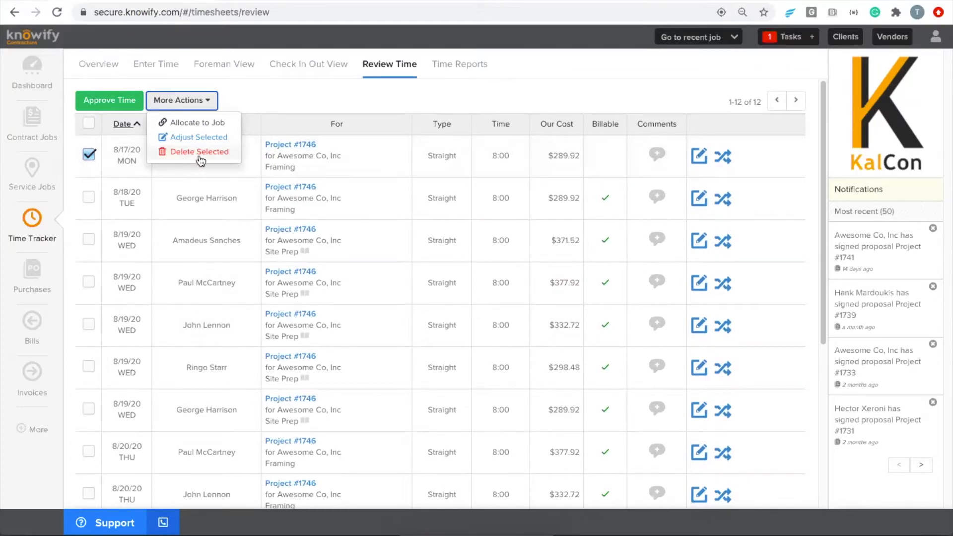
left_click(264, 103)
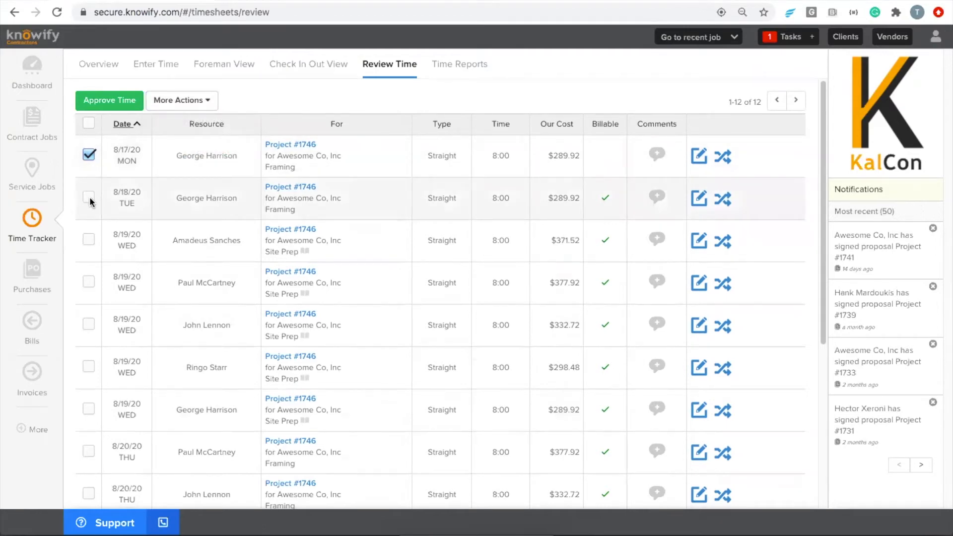
left_click(88, 240)
left_click(90, 281)
left_click(88, 323)
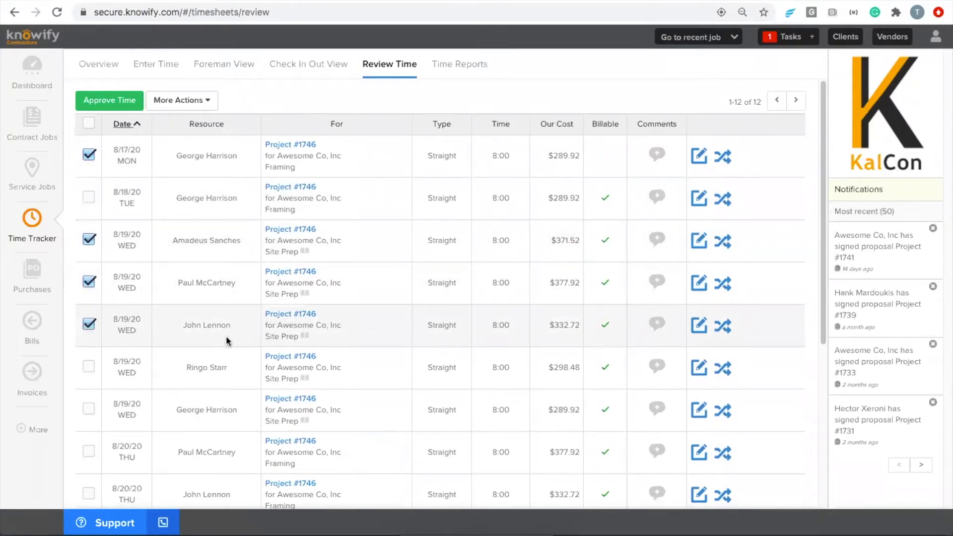
- Allocate the ticked entries to Project #1746 Framing and save the first row's allocation
left_click(193, 101)
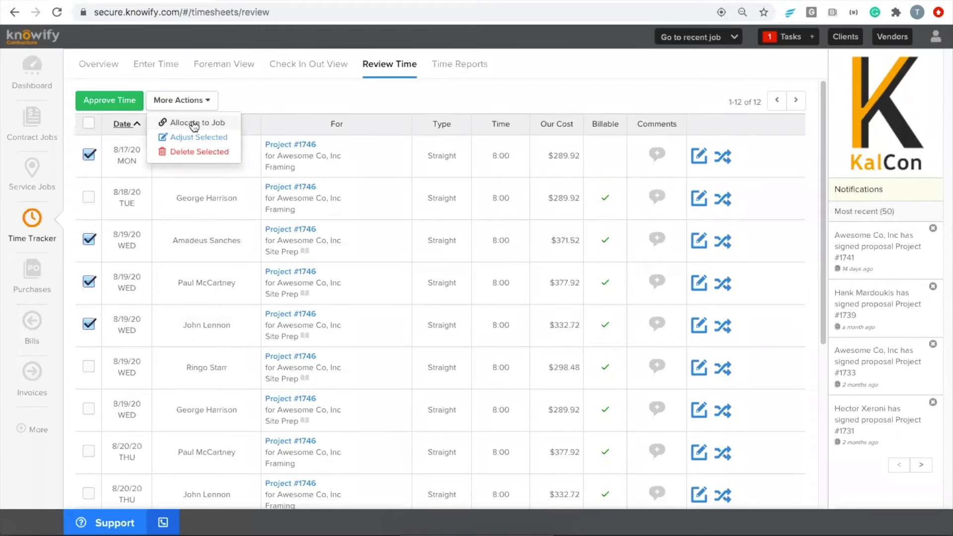
left_click(194, 124)
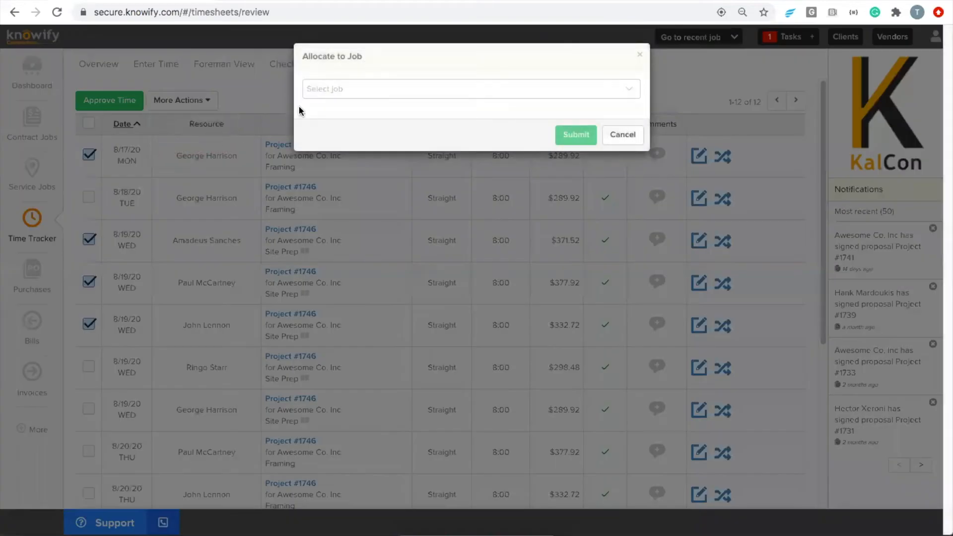
left_click(392, 96)
type("1746")
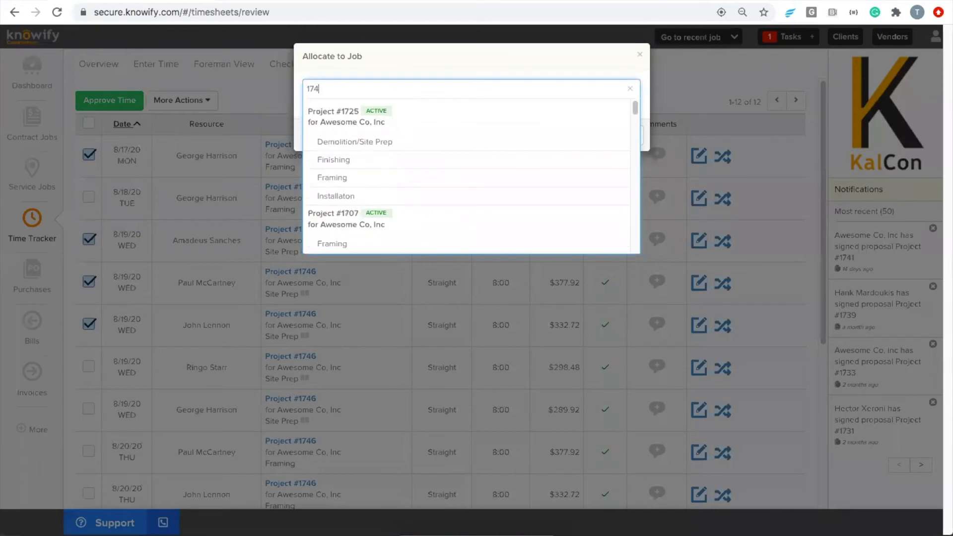
left_click(556, 142)
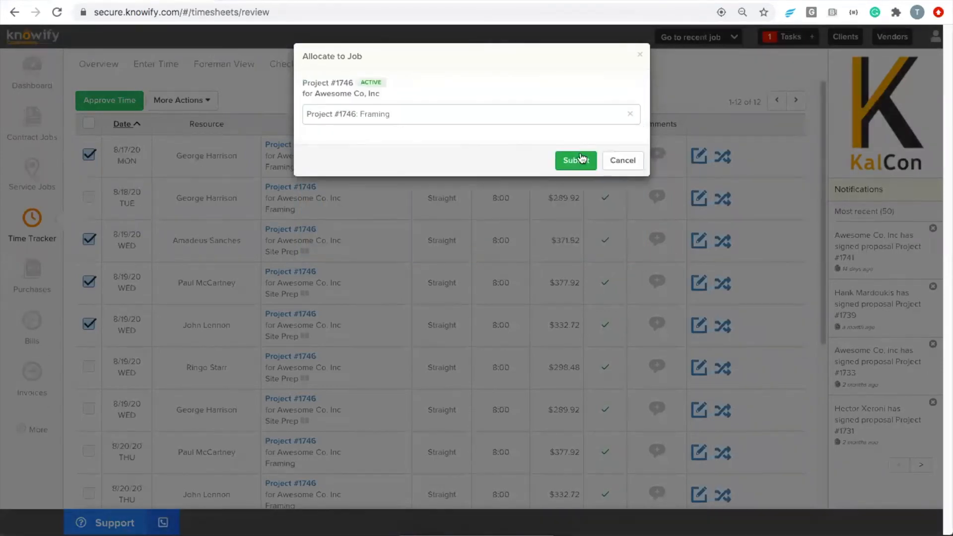
left_click(571, 158)
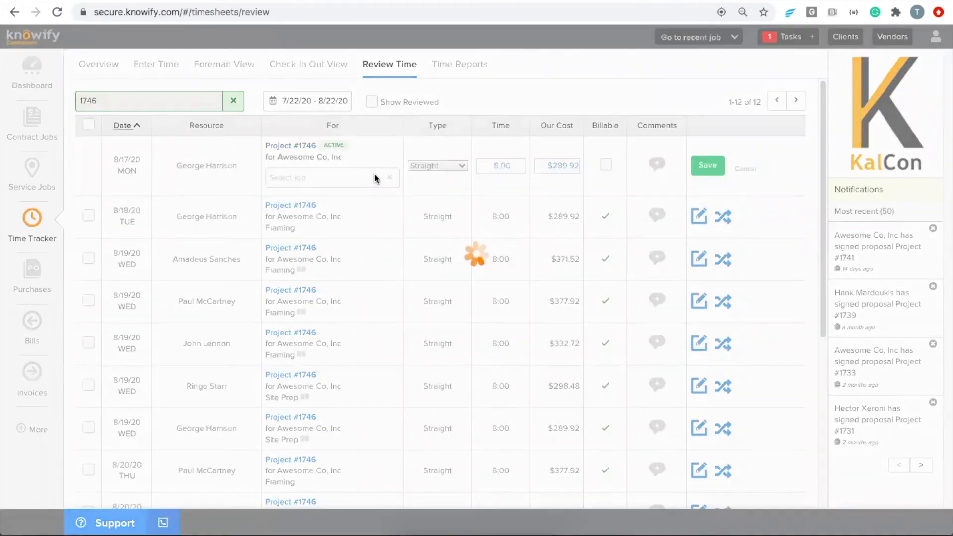
left_click(708, 165)
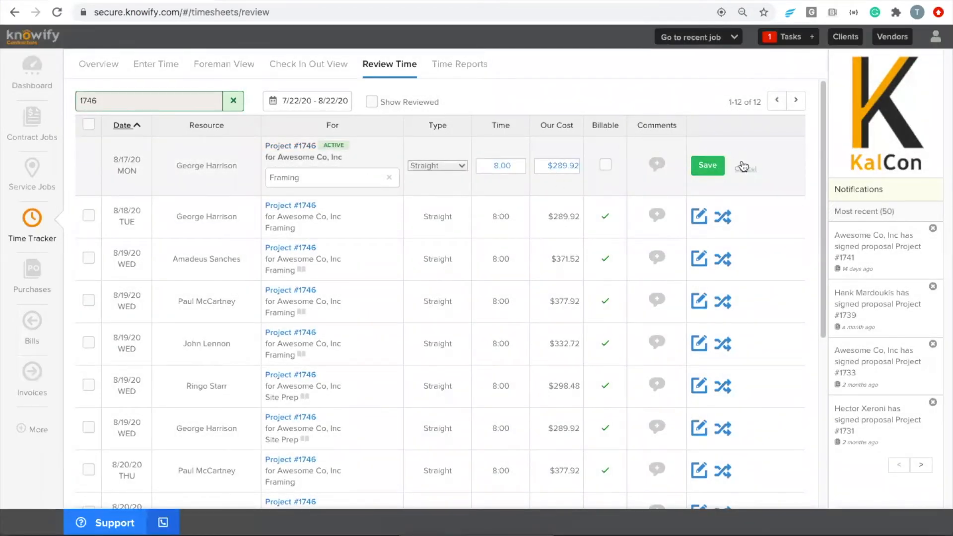
- Clear the 1746 search, then approve the first four entries totalling 28:40 hours
double_click(105, 101)
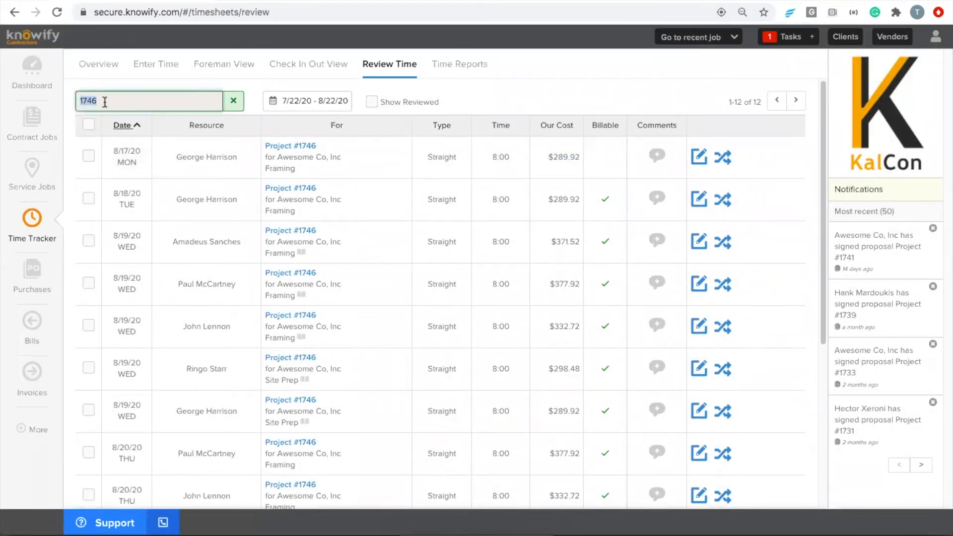
key("BackSpace")
left_click(88, 155)
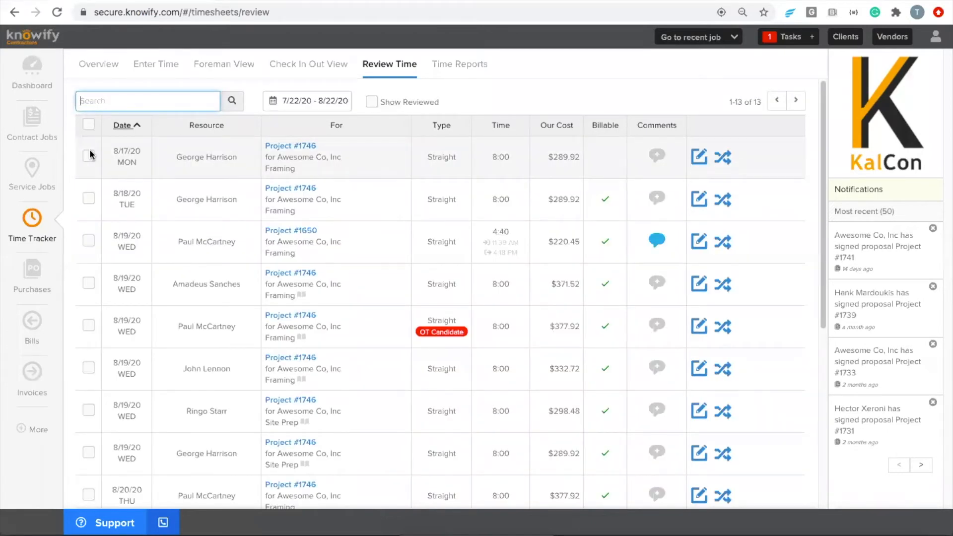
left_click(88, 197)
left_click(88, 239)
left_click(89, 282)
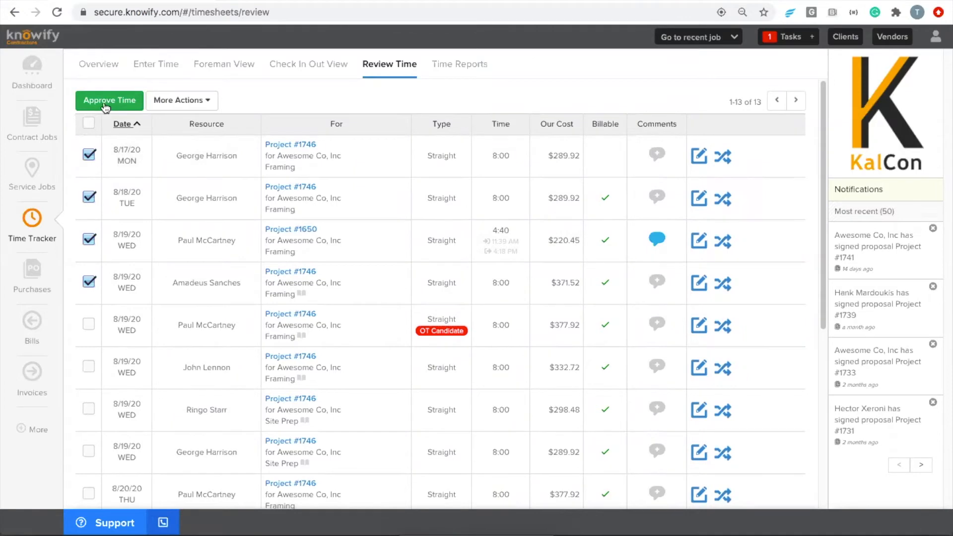
left_click(110, 102)
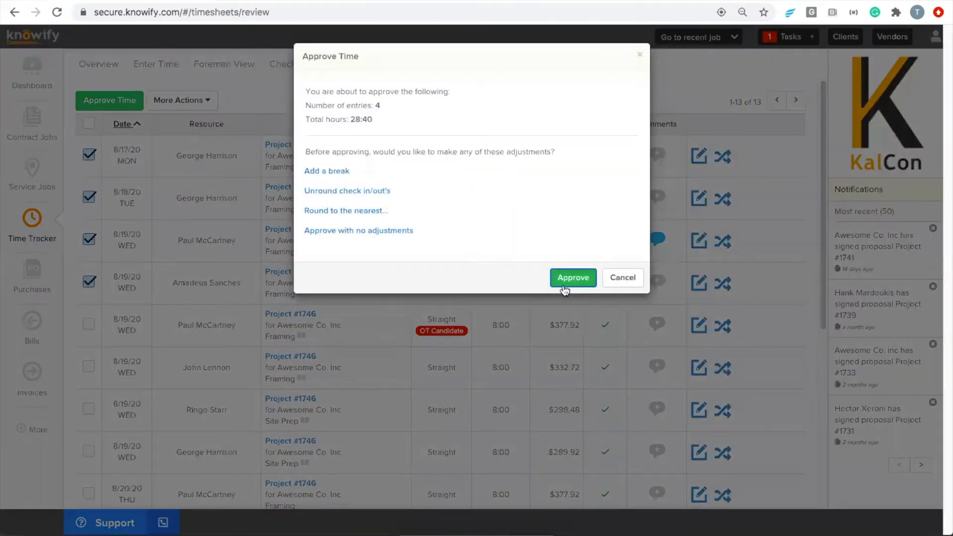
left_click(573, 277)
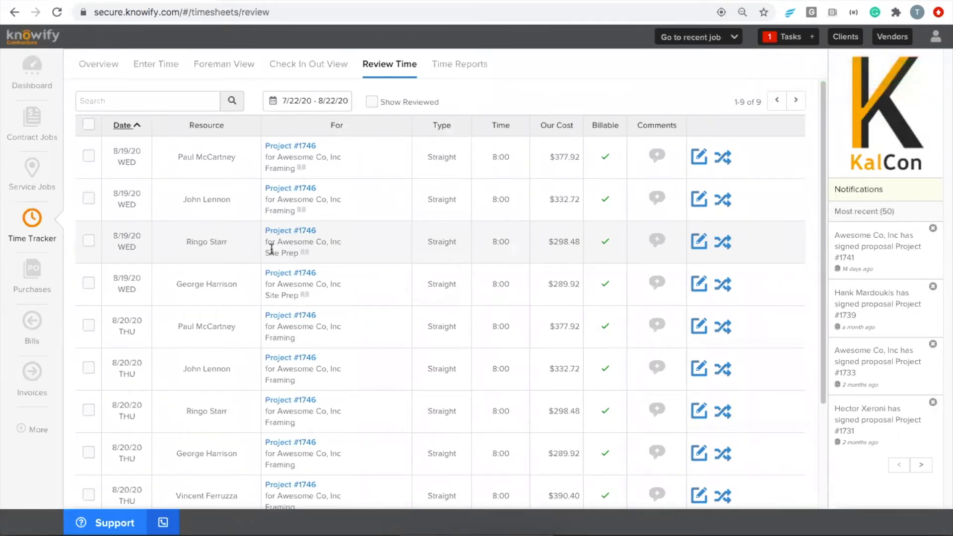
left_click(450, 65)
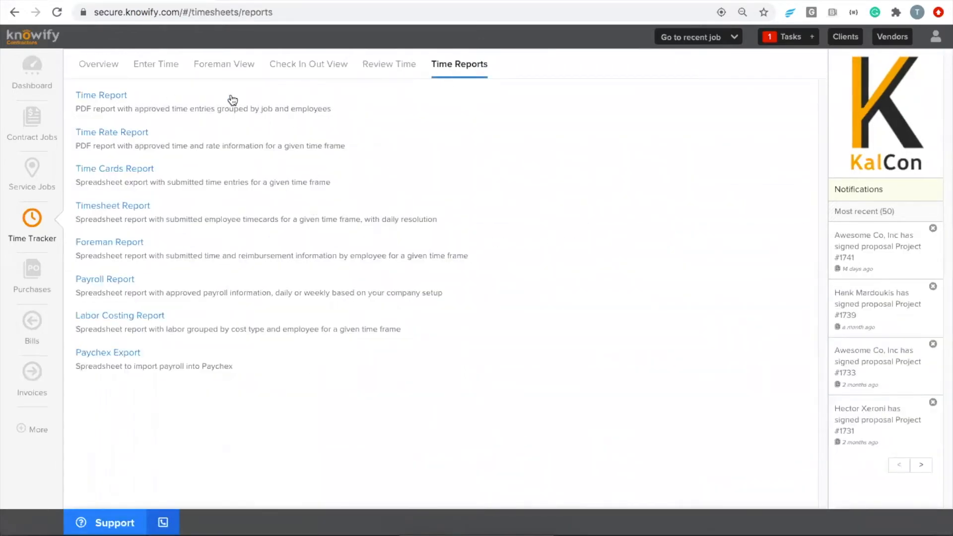
left_click(375, 70)
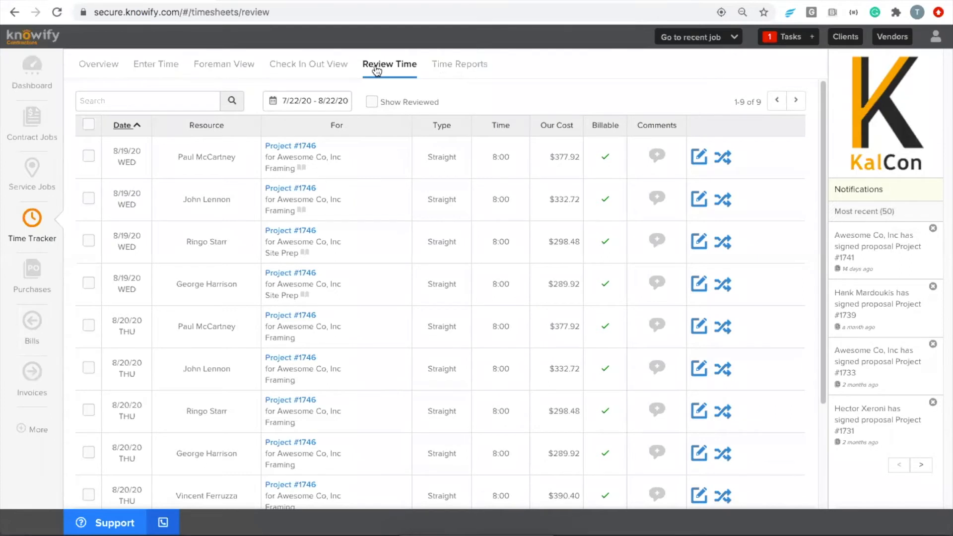
- Select all nine remaining entries and leave the first entry's overtime split unchanged
left_click(89, 123)
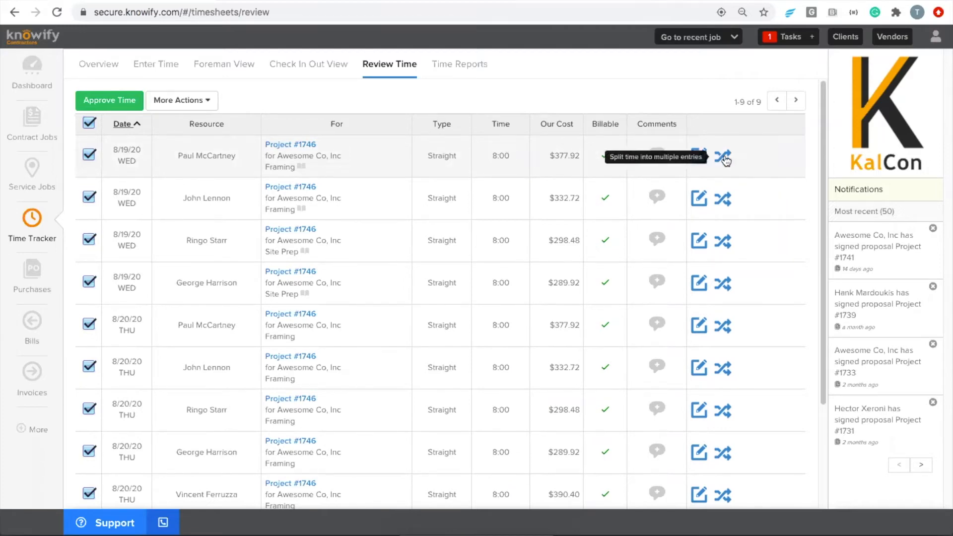
left_click(724, 156)
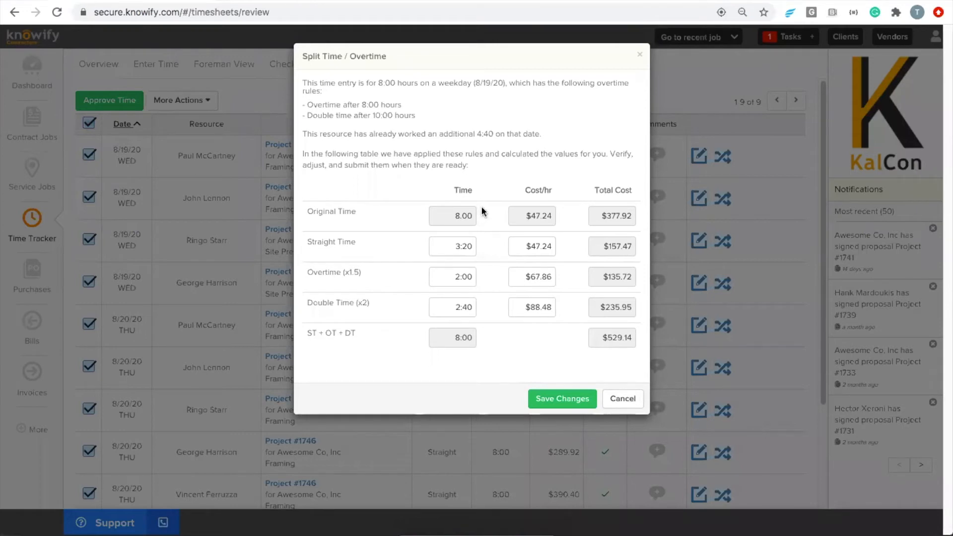
left_click(618, 403)
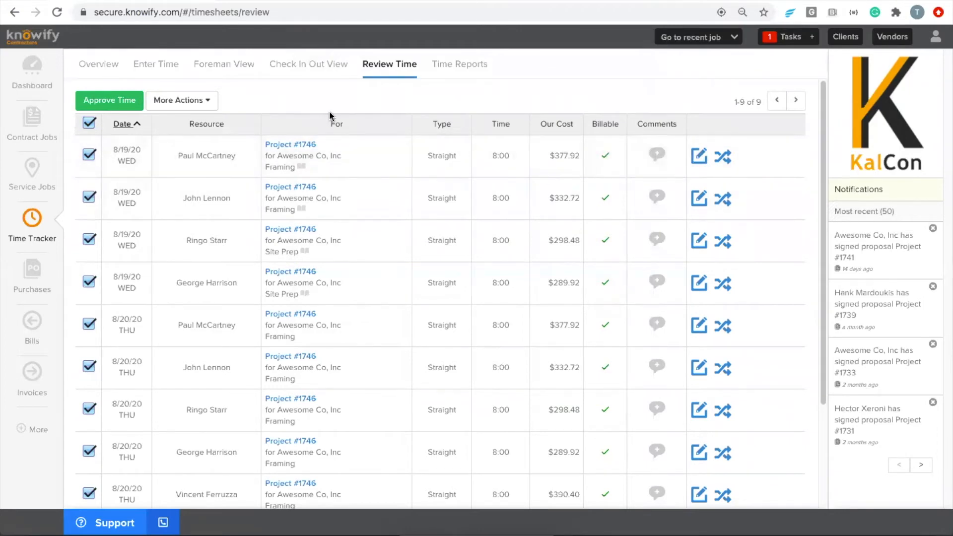
scroll(329, 130, "down", 1)
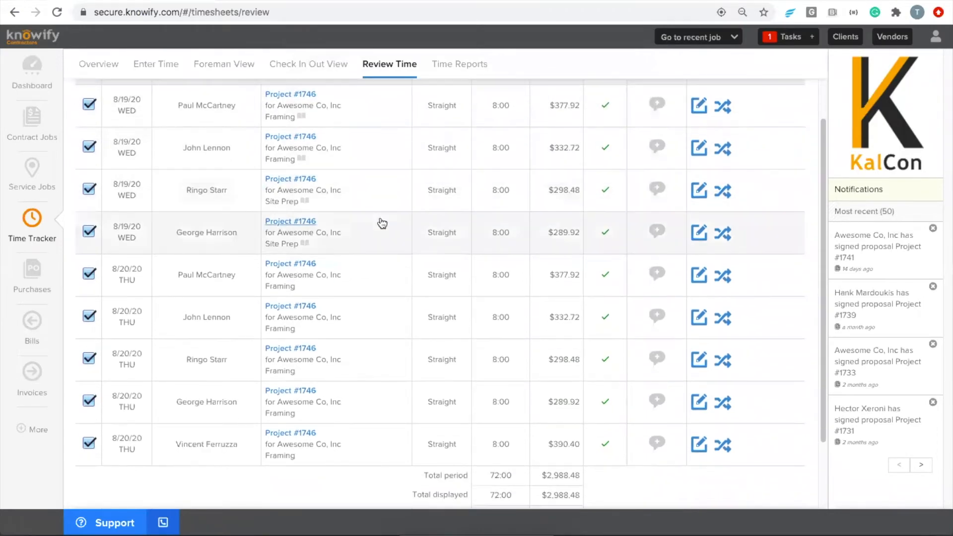
- Approve the nine remaining entries (72:00 hours) and open Project #1746 from recent jobs
scroll(378, 214, "up", 1)
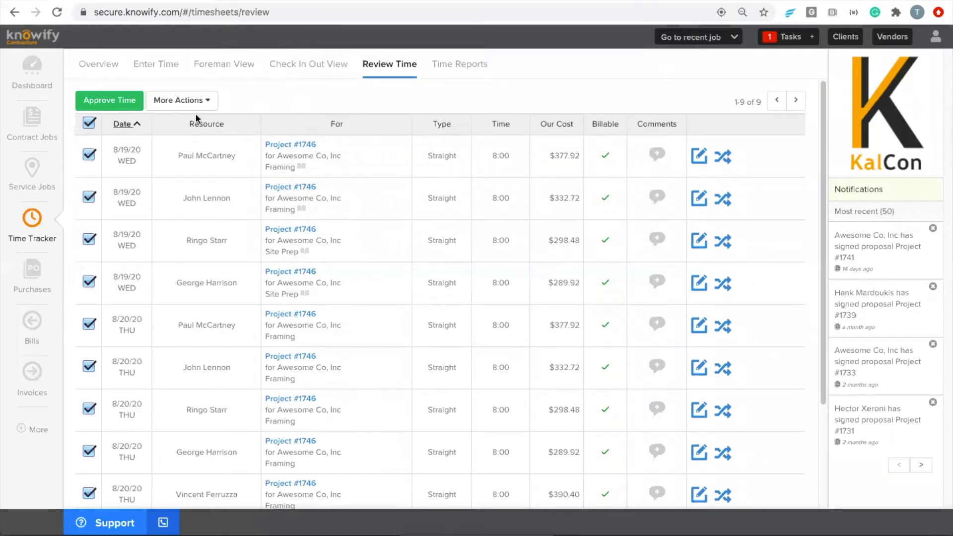
left_click(115, 102)
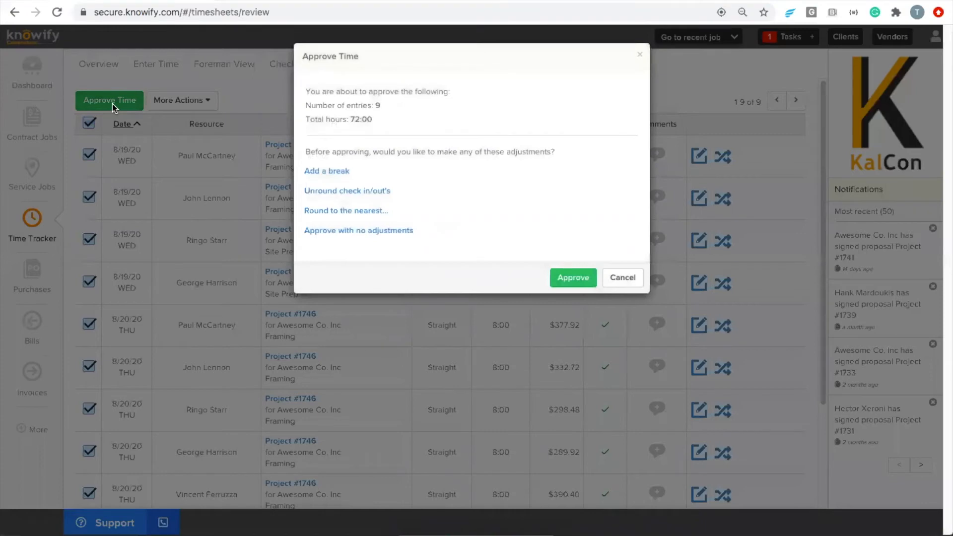
left_click(573, 276)
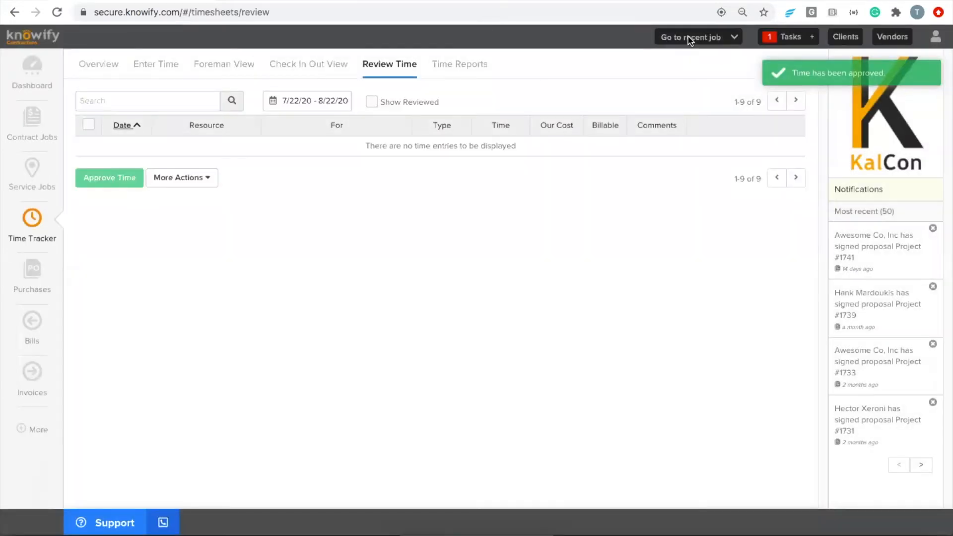
left_click(688, 37)
left_click(685, 47)
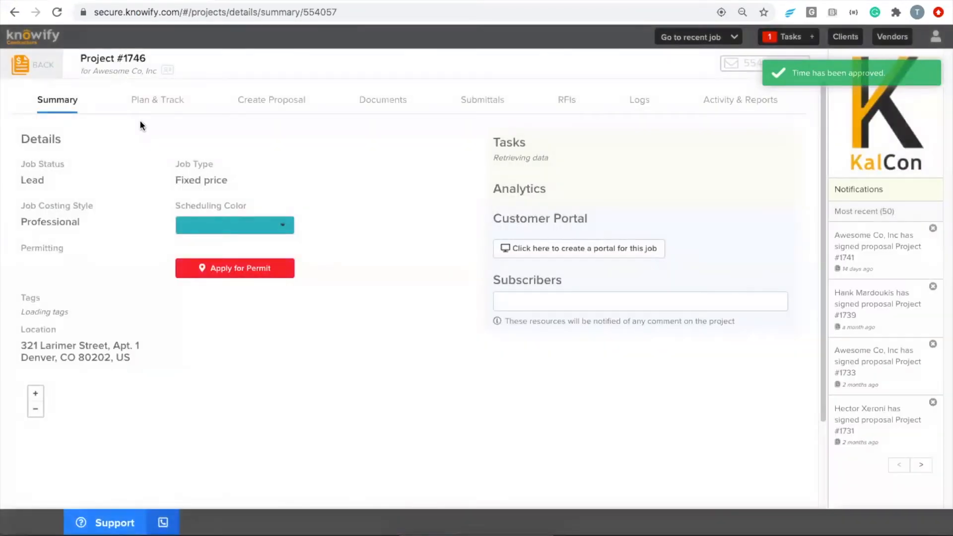
- Show Project #1746's Plan & Track: $3,939.84 labor cost against an $18,800.00 budget
left_click(142, 105)
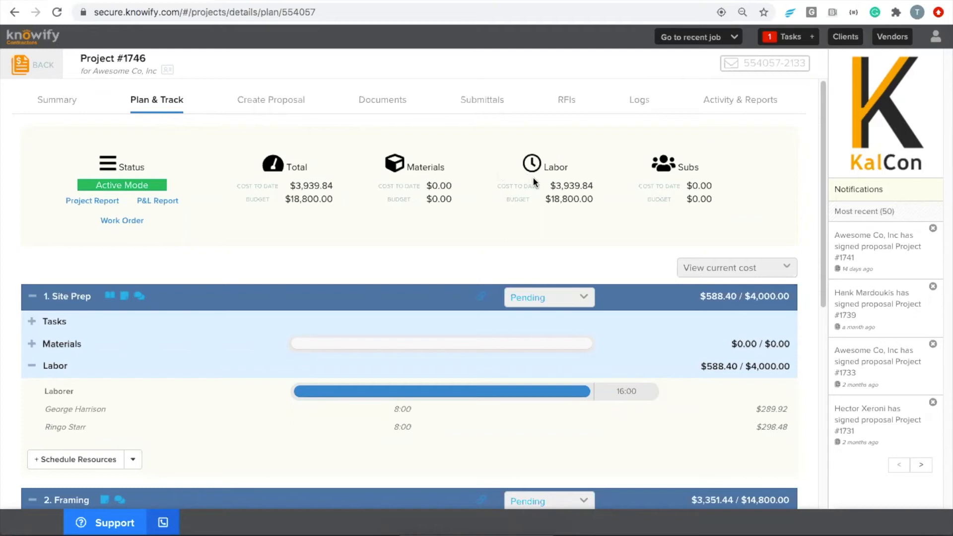
- Check the labor cost-to-date figure, then collapse the Site Prep and Framing phases
left_click_drag(551, 185, 596, 191)
left_click(584, 195)
left_click(639, 302)
left_click(641, 335)
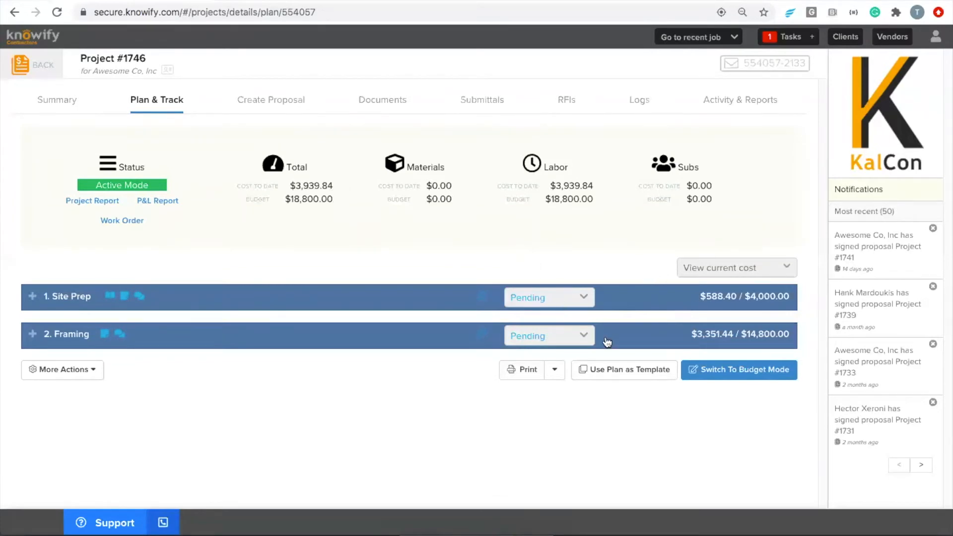
- Inspect Framing labor hours (Foreman 16:00 of 80:00, Laborer), then return to Manage Contract Jobs
left_click(345, 338)
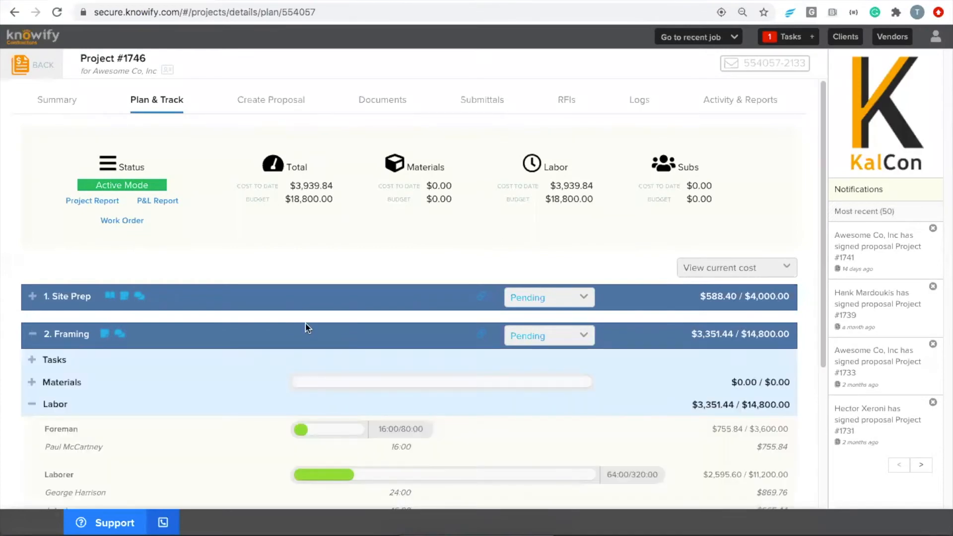
scroll(298, 322, "down", 4)
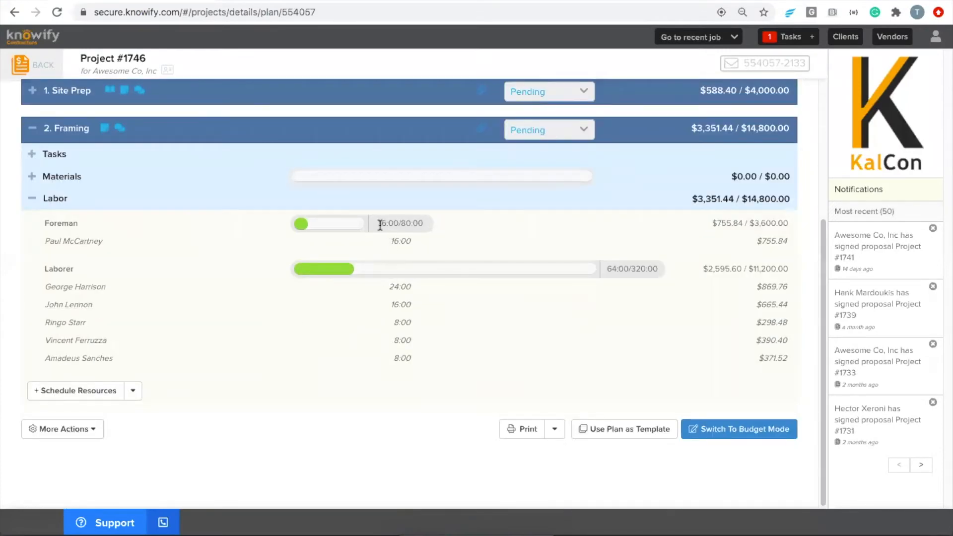
left_click_drag(380, 224, 399, 225)
left_click_drag(43, 224, 82, 224)
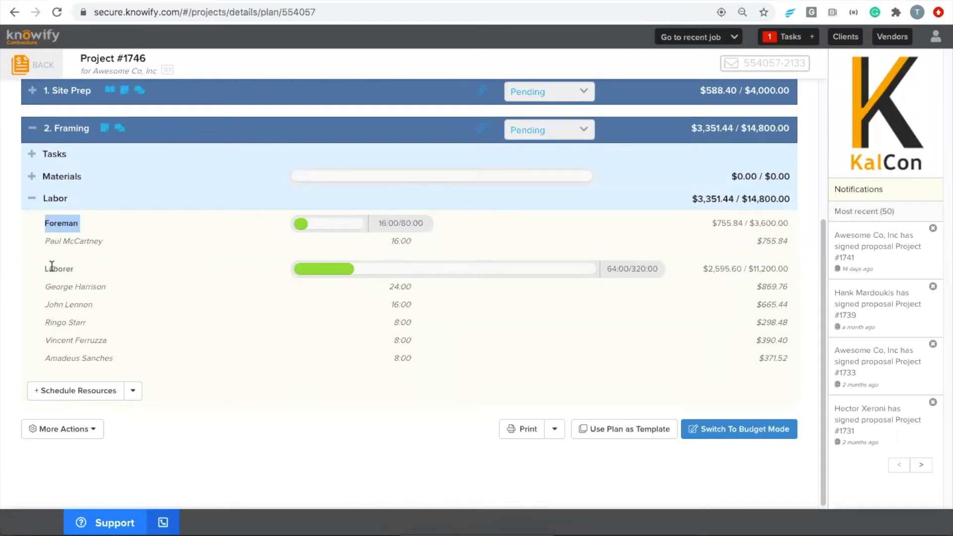
left_click_drag(44, 268, 74, 269)
left_click(75, 269)
left_click_drag(377, 223, 422, 224)
left_click(422, 224)
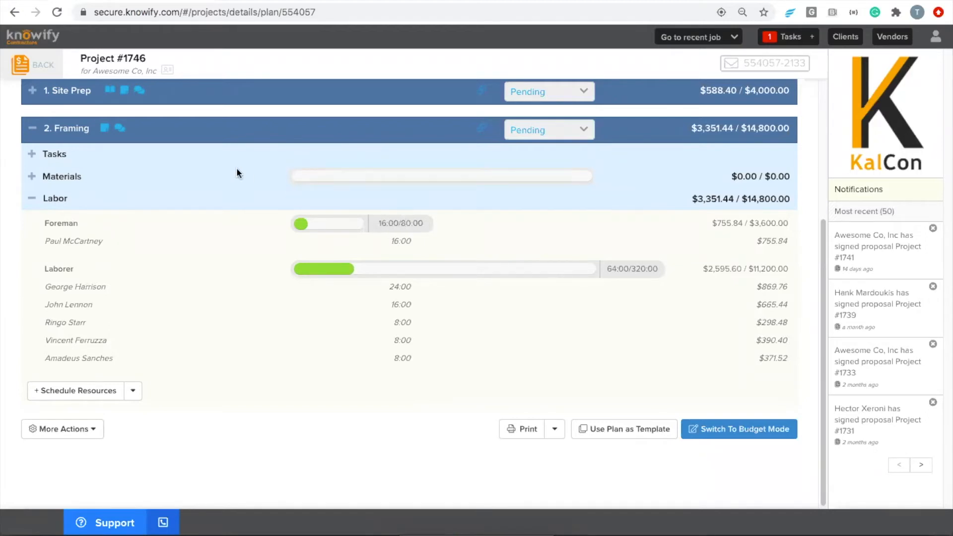
left_click(50, 63)
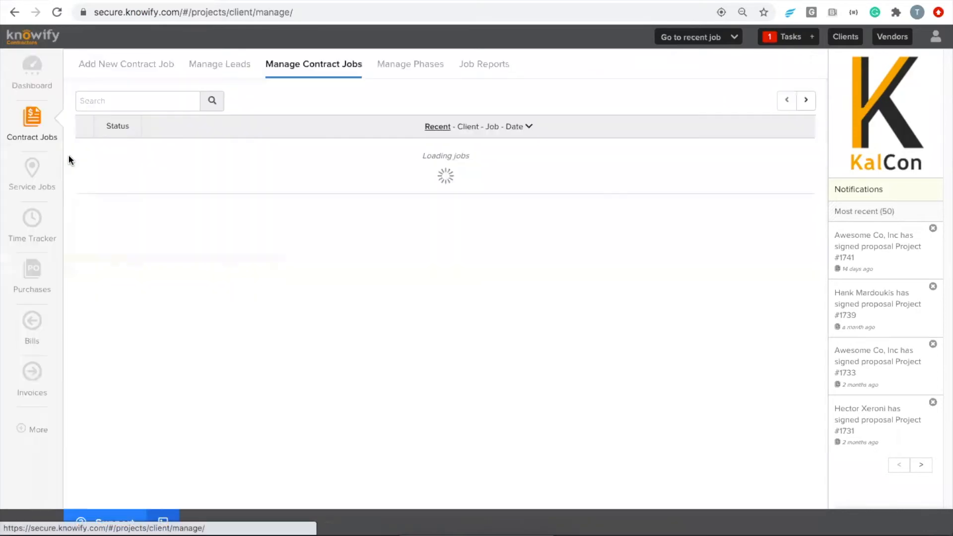
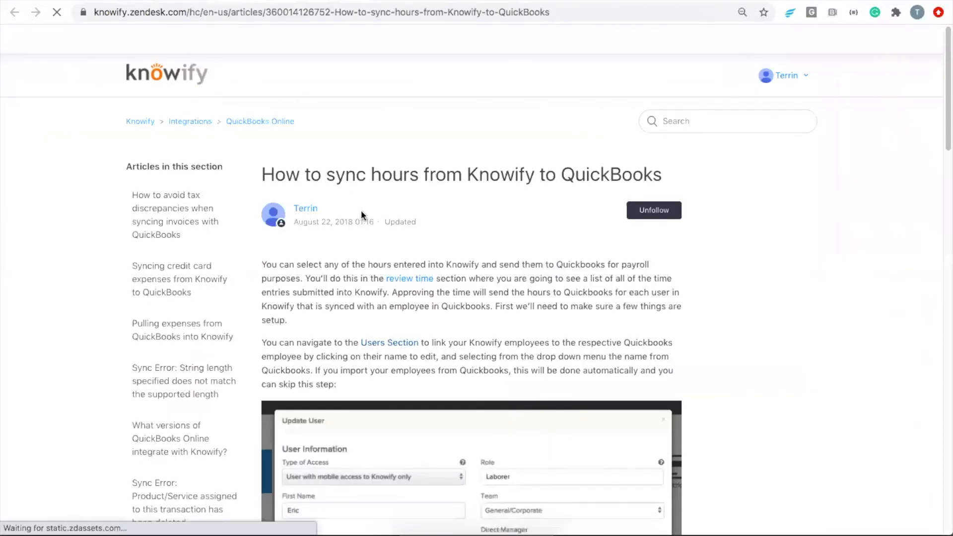
- Scroll the hours-sync article down to its QuickBooks timesheet section, then go back to the Shop Time plan
scroll(357, 206, "down", 4)
scroll(355, 191, "down", 1)
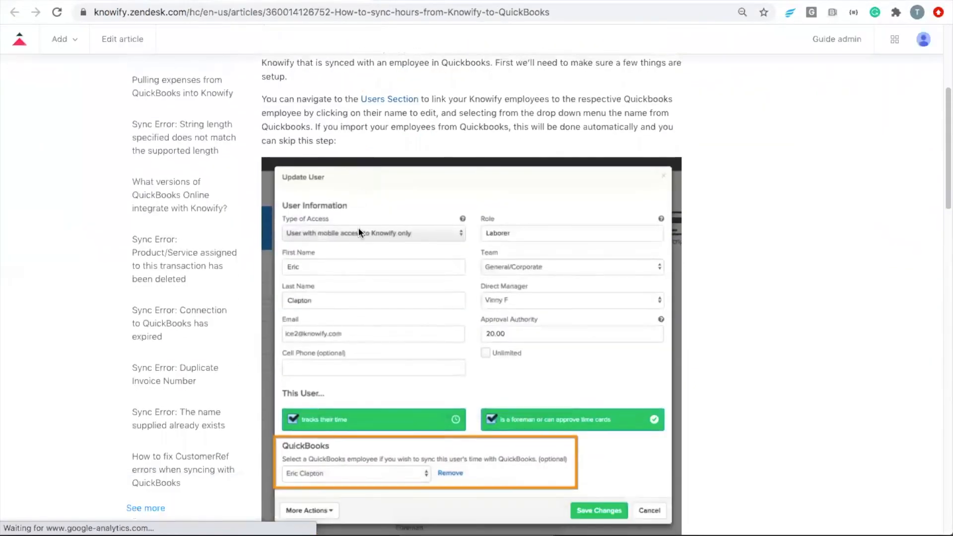
scroll(316, 427, "down", 9)
scroll(317, 415, "down", 9)
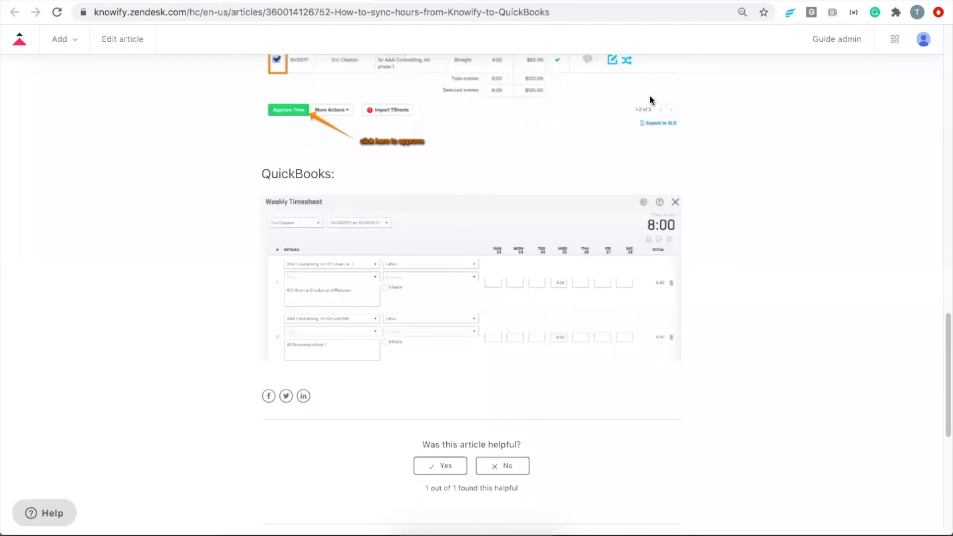
left_click(123, 0)
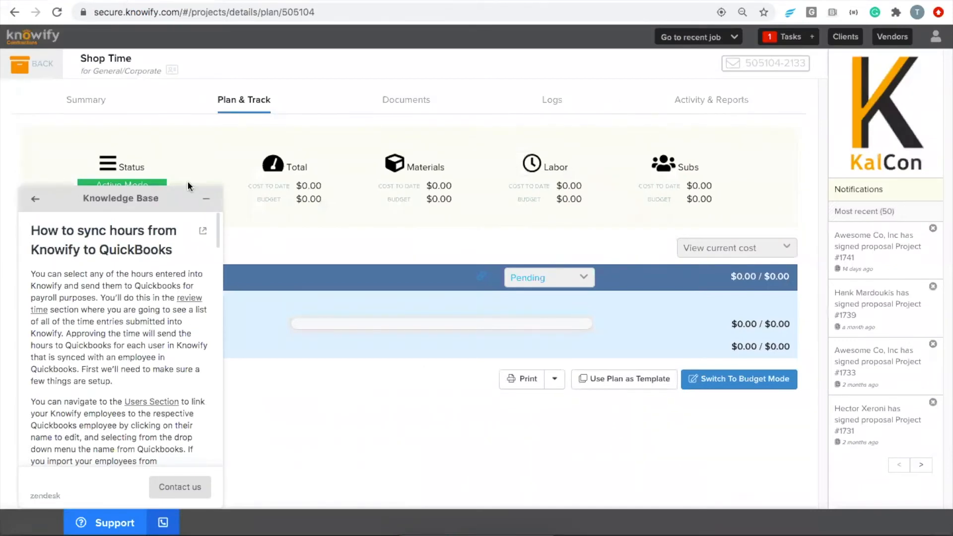
- Put the Shop Time plan in budget mode, add a Site Prep job phase, and bring up the article's timesheet image options
left_click(205, 199)
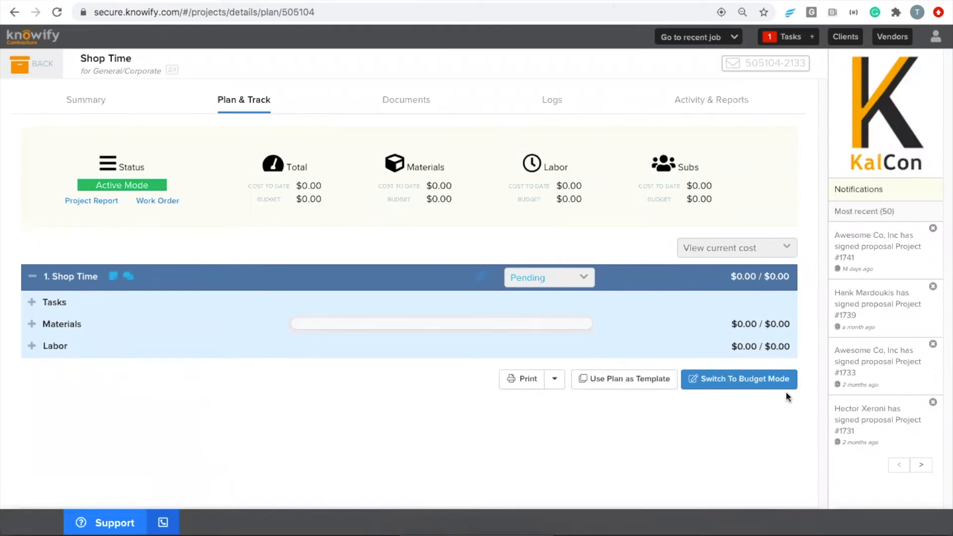
left_click(764, 384)
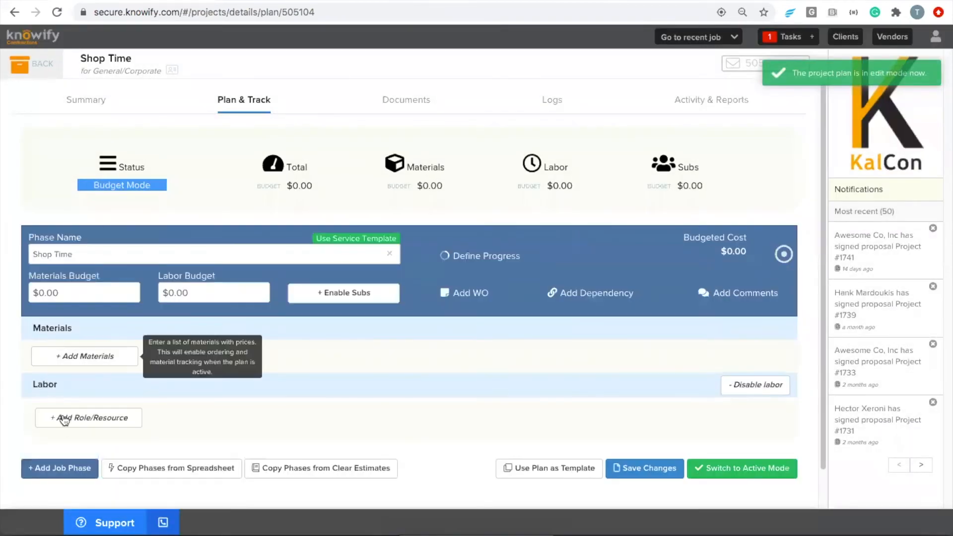
left_click(64, 468)
left_click(86, 281)
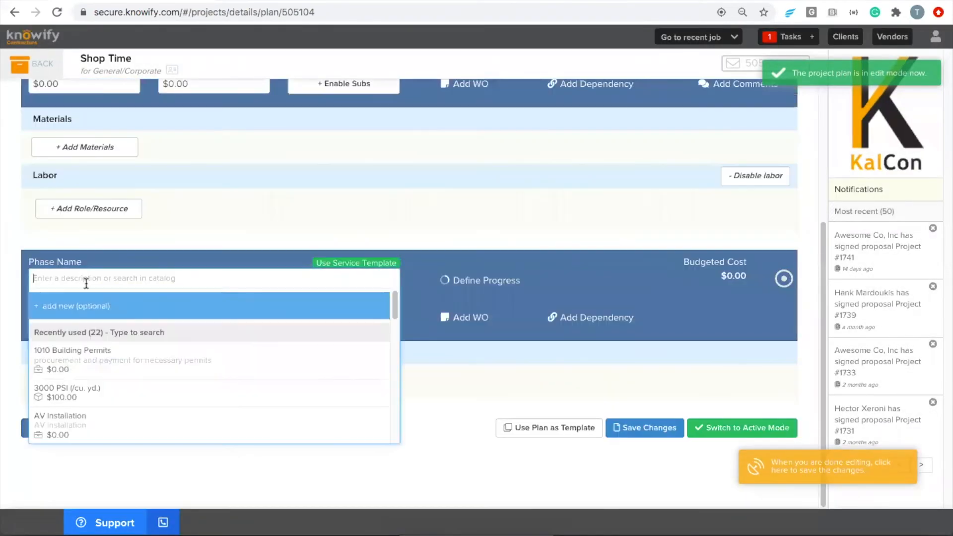
scroll(83, 388, "down", 2)
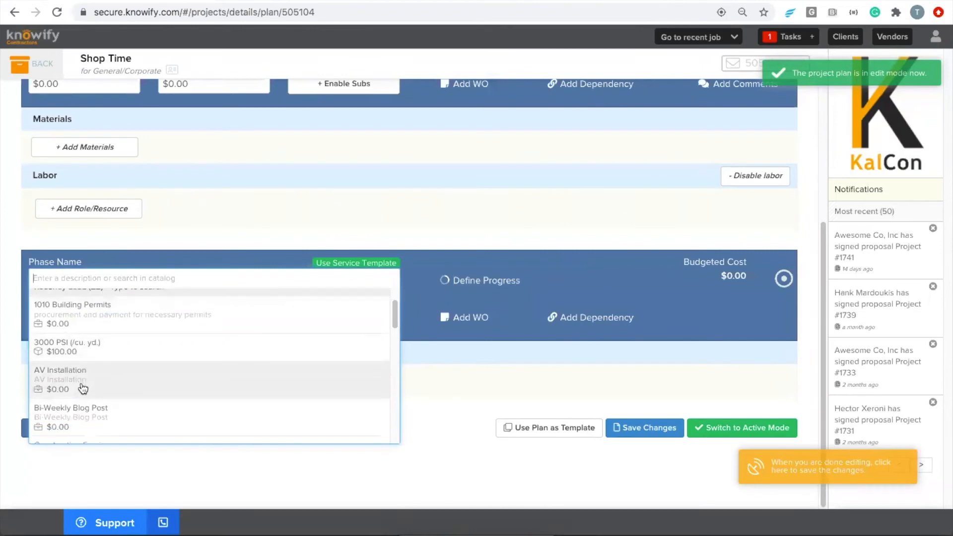
type("site pr")
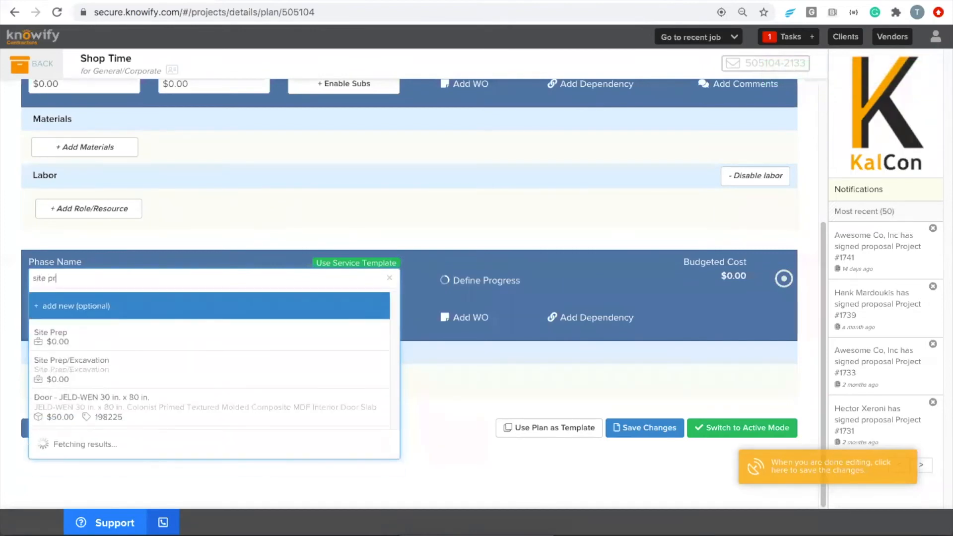
left_click(80, 347)
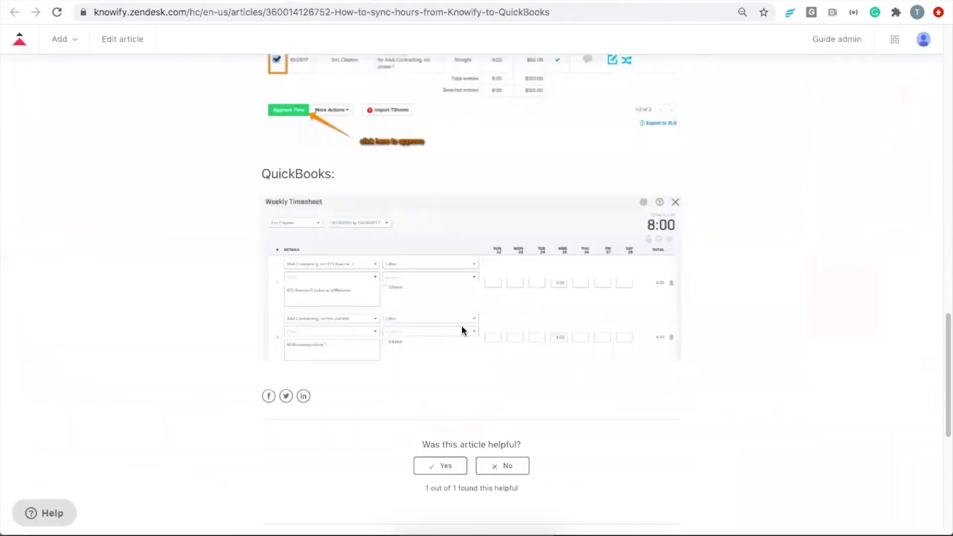
right_click(349, 287)
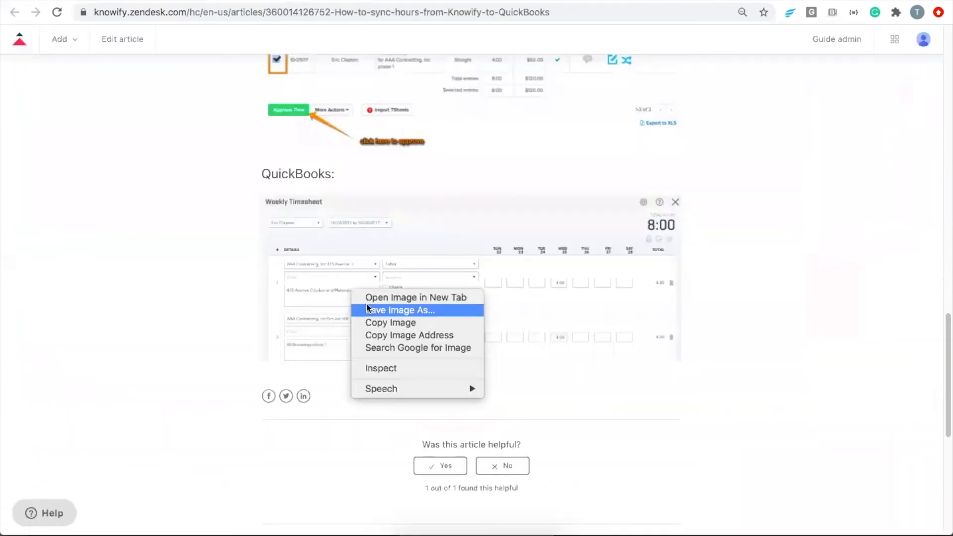
- View the QuickBooks Weekly Timesheet screenshot in its own tab, then return to the Shop Time plan
left_click(368, 301)
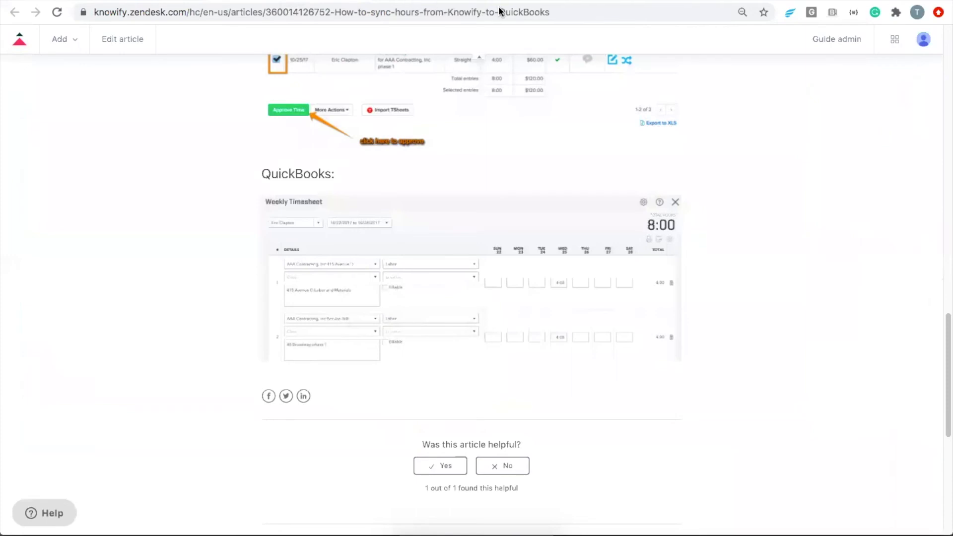
left_click(378, 1)
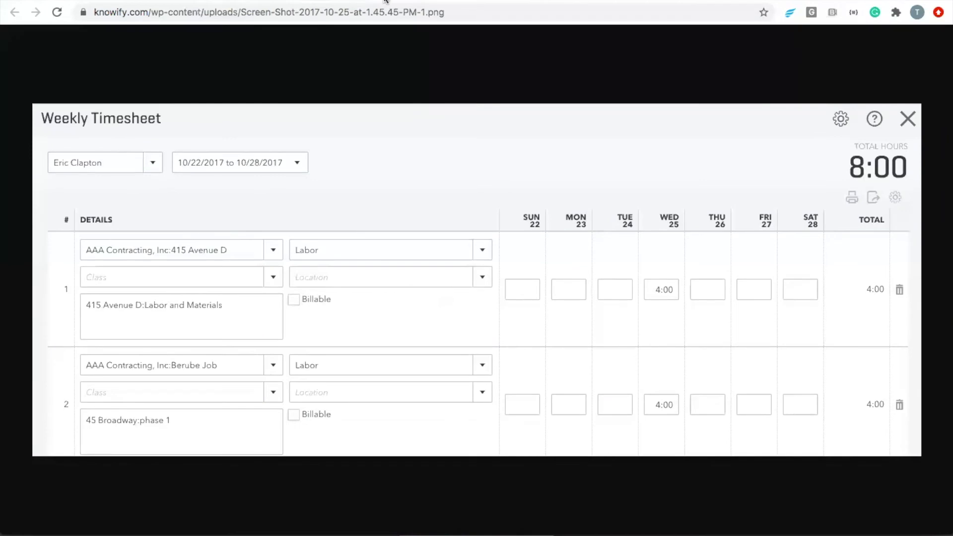
left_click(126, 1)
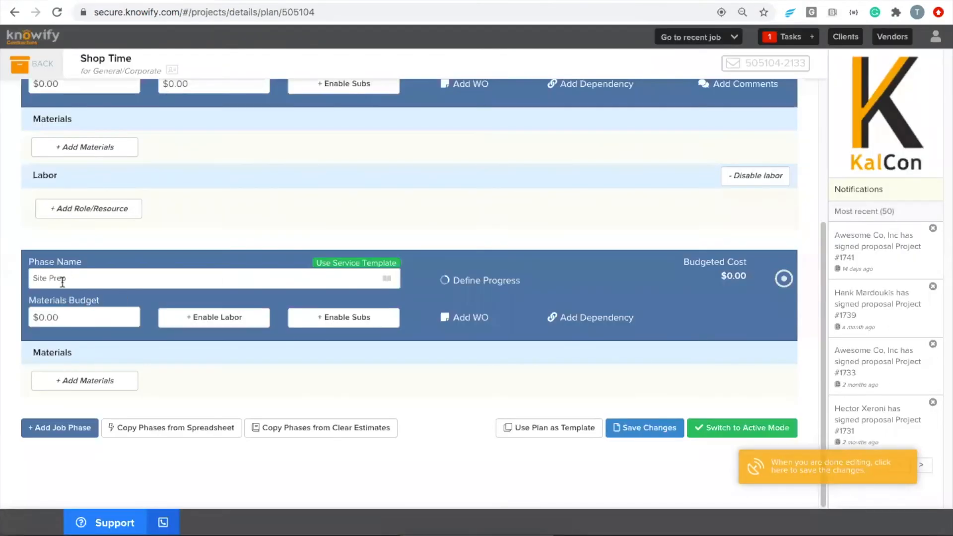
left_click(286, 1)
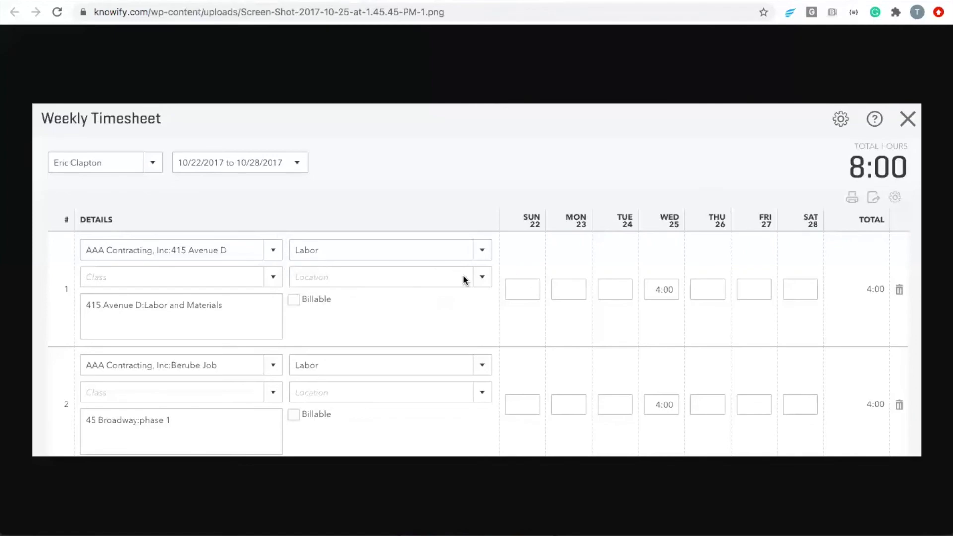
left_click(262, 2)
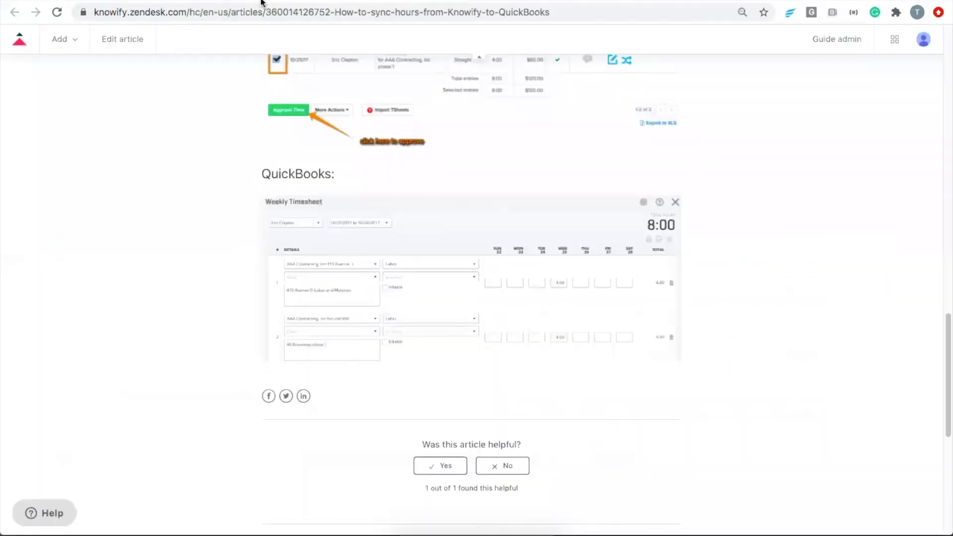
left_click(157, 1)
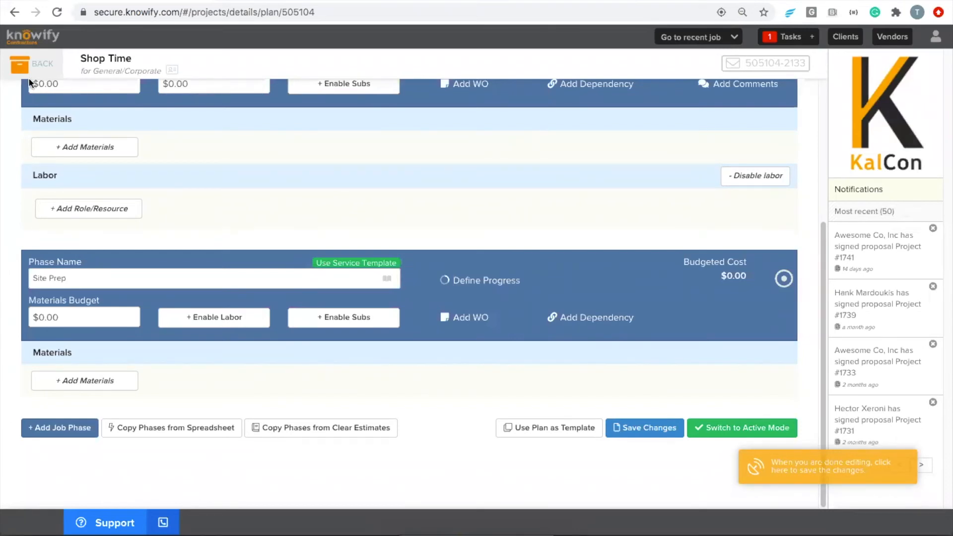
- Discard the plan changes, check out the open Project #1746 time entry, and open the Administration Section
left_click(38, 64)
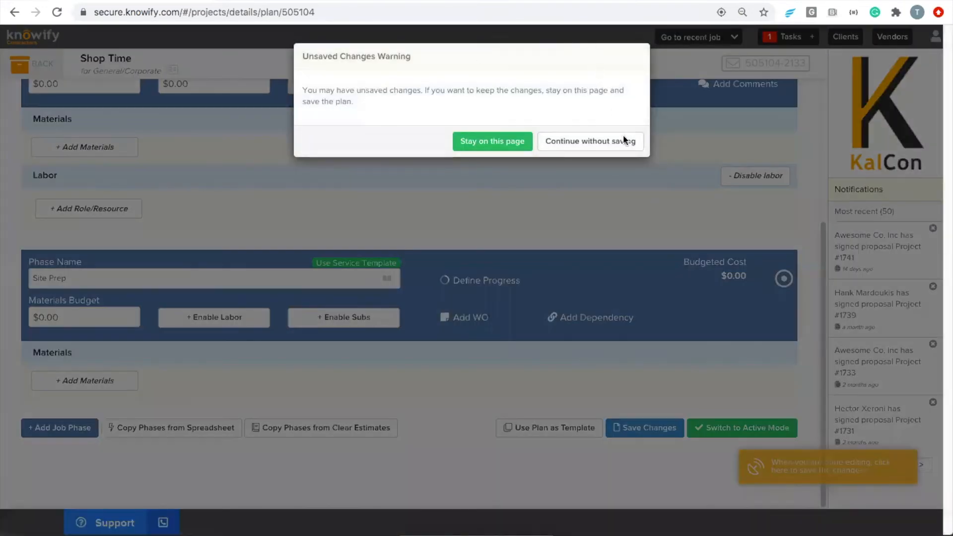
left_click(580, 141)
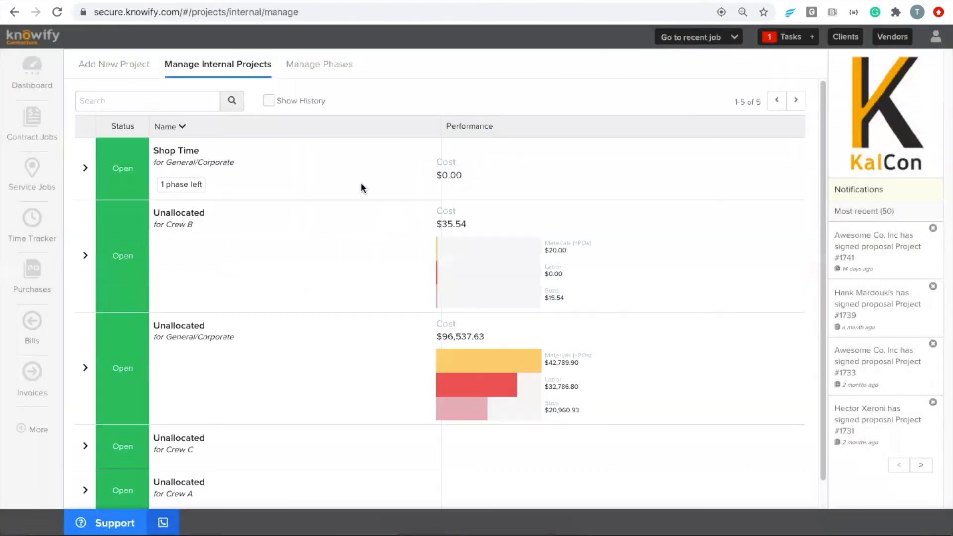
left_click(32, 221)
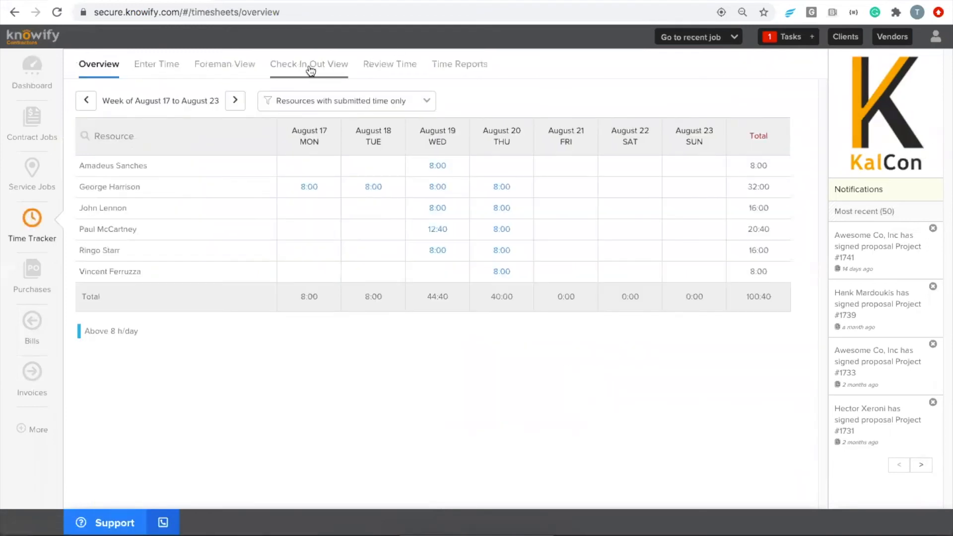
left_click(309, 70)
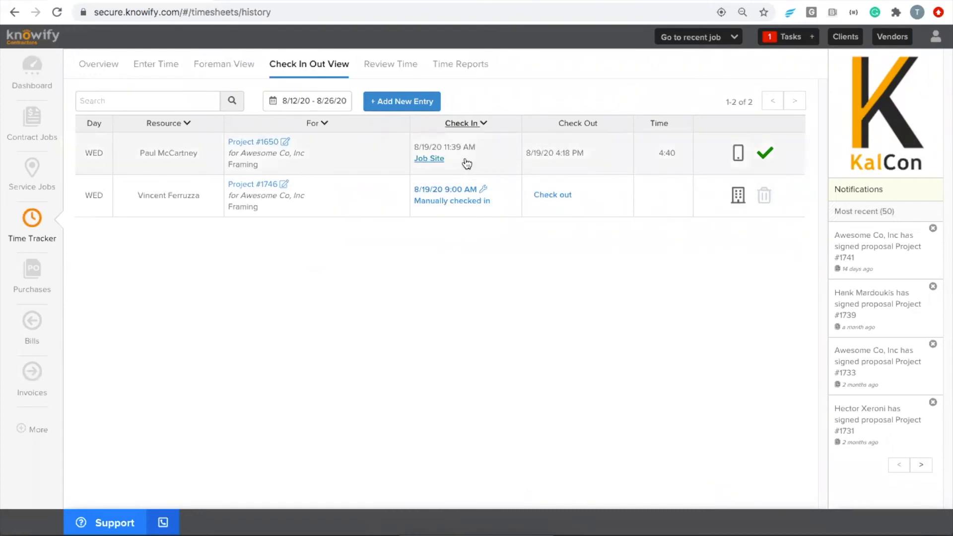
left_click(550, 197)
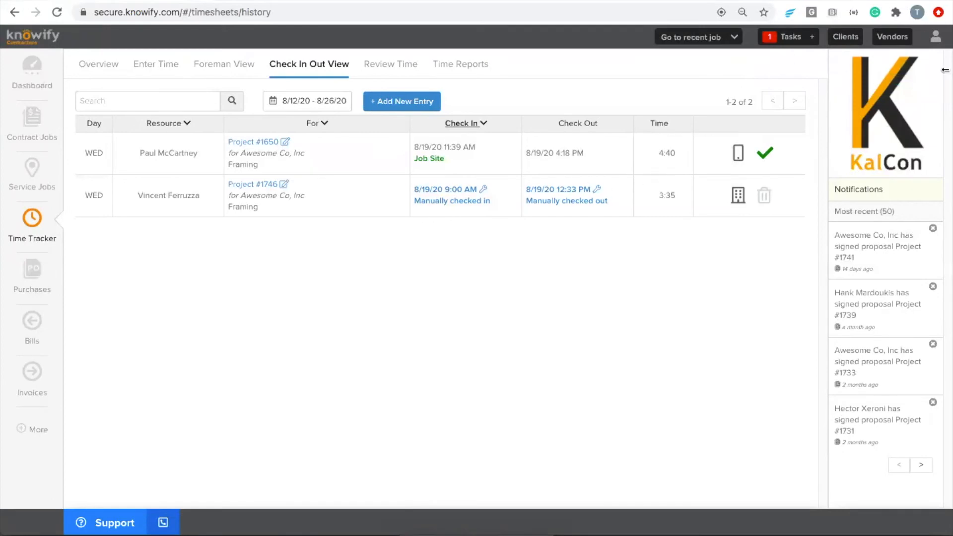
left_click(936, 36)
left_click(868, 92)
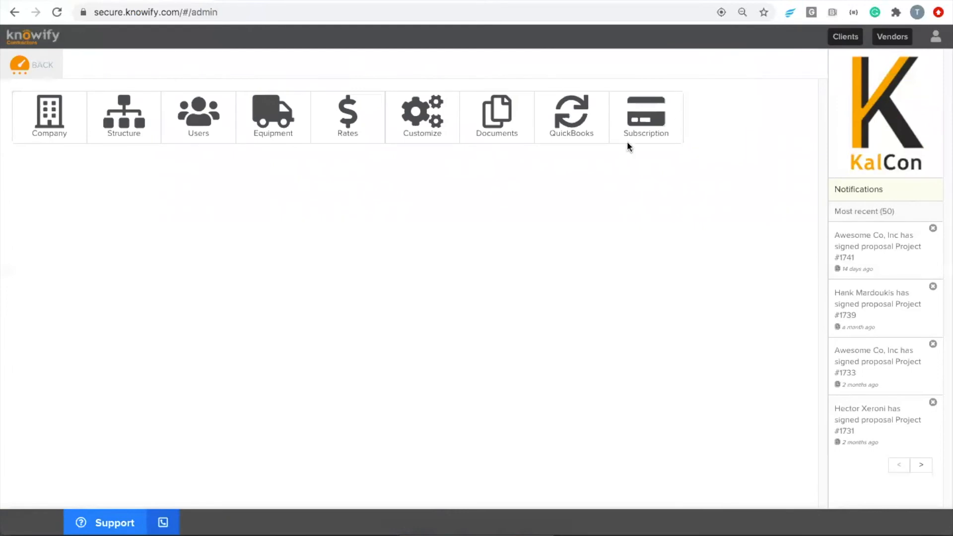
- Open Customize > Features and expand the Phone Reminders settings
left_click(406, 129)
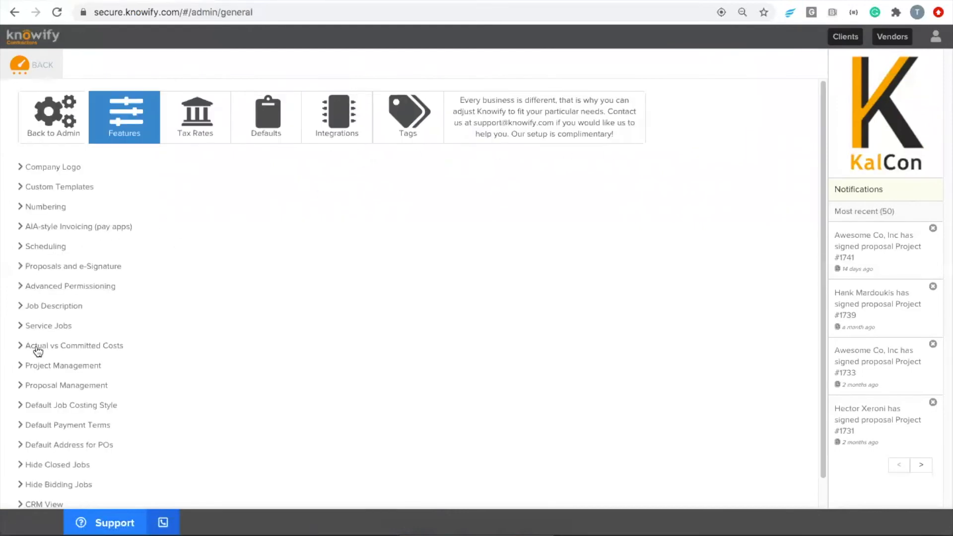
scroll(69, 386, "down", 1)
scroll(66, 388, "down", 1)
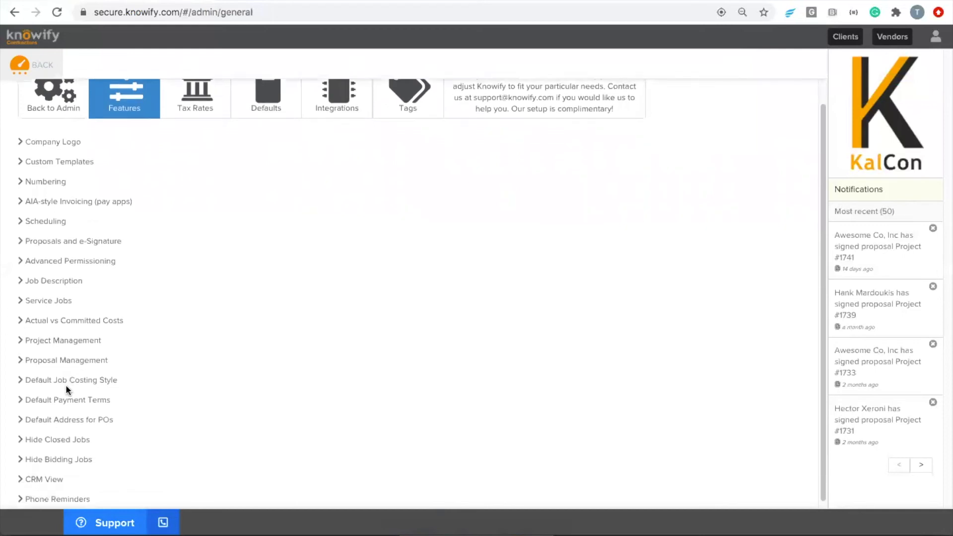
left_click(49, 492)
scroll(64, 448, "down", 6)
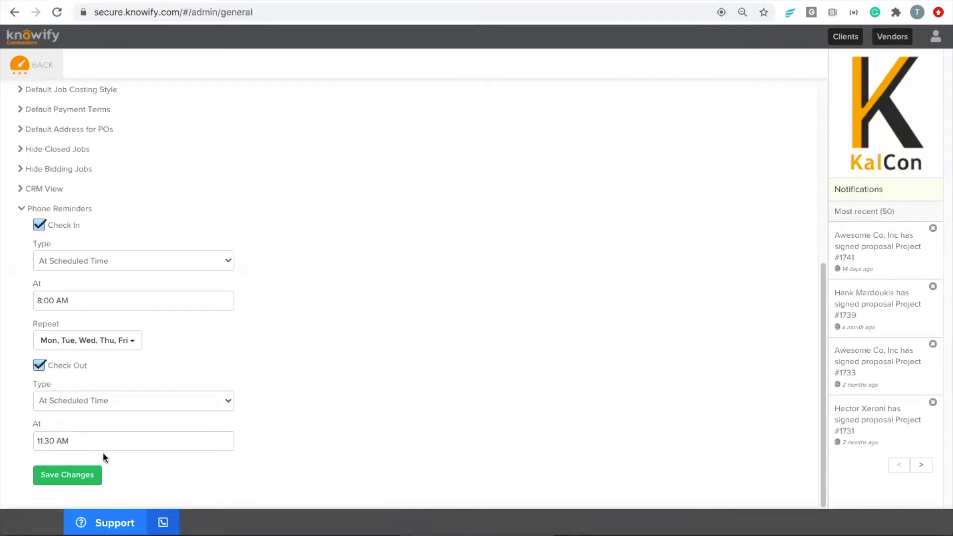
- Change the Check Out reminder to 5:00 PM, save the changes, and return to the dashboard
left_click(76, 442)
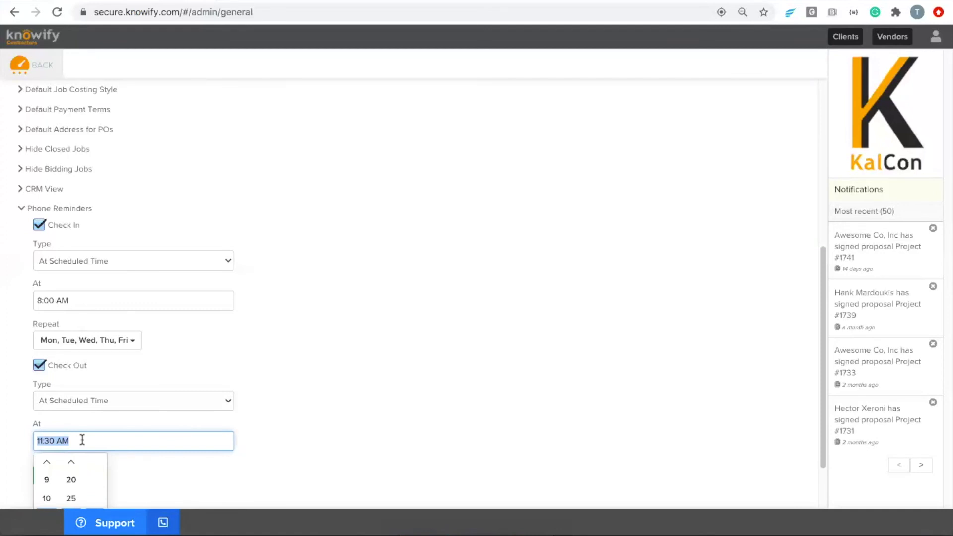
type("5:")
scroll(206, 415, "down", 3)
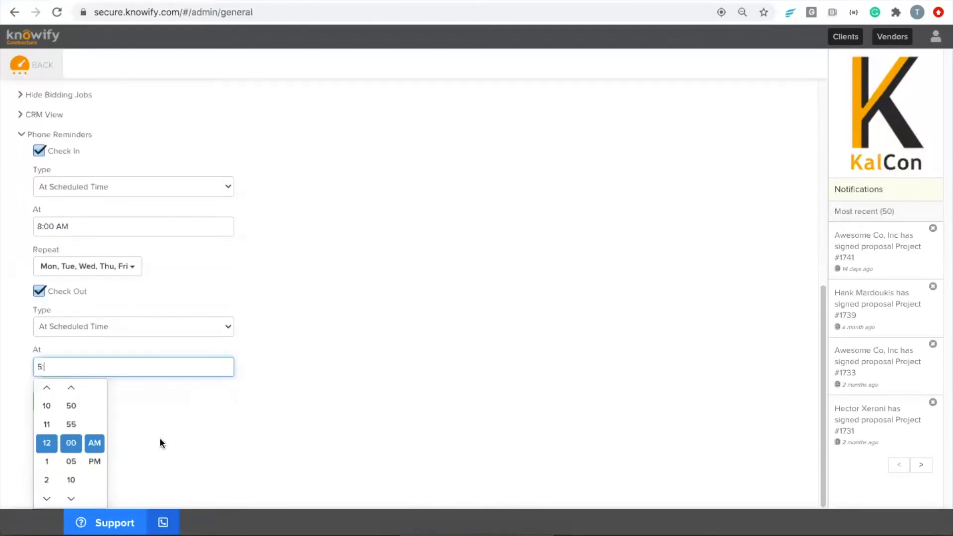
left_click(48, 502)
left_click(48, 499)
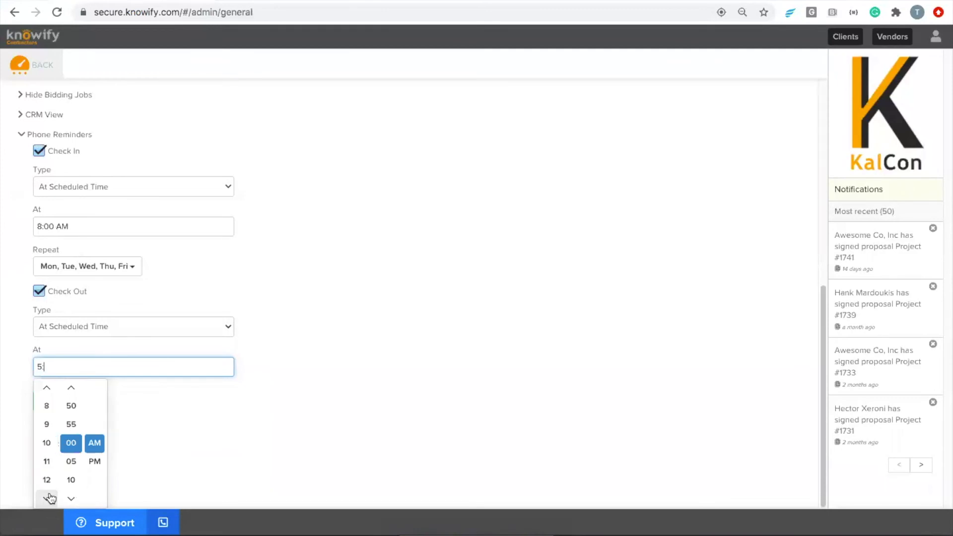
left_click(48, 388)
left_click(47, 443)
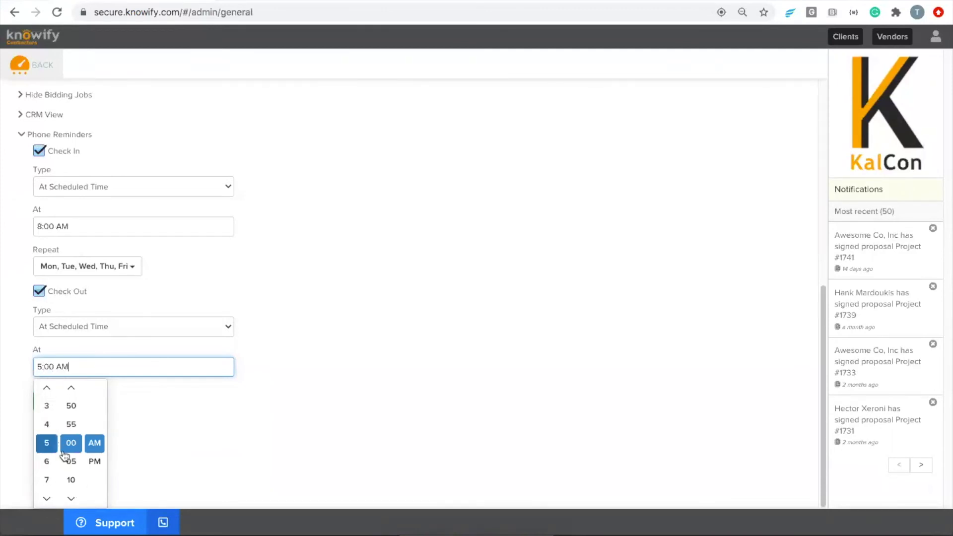
left_click(95, 462)
left_click(258, 447)
left_click(89, 476)
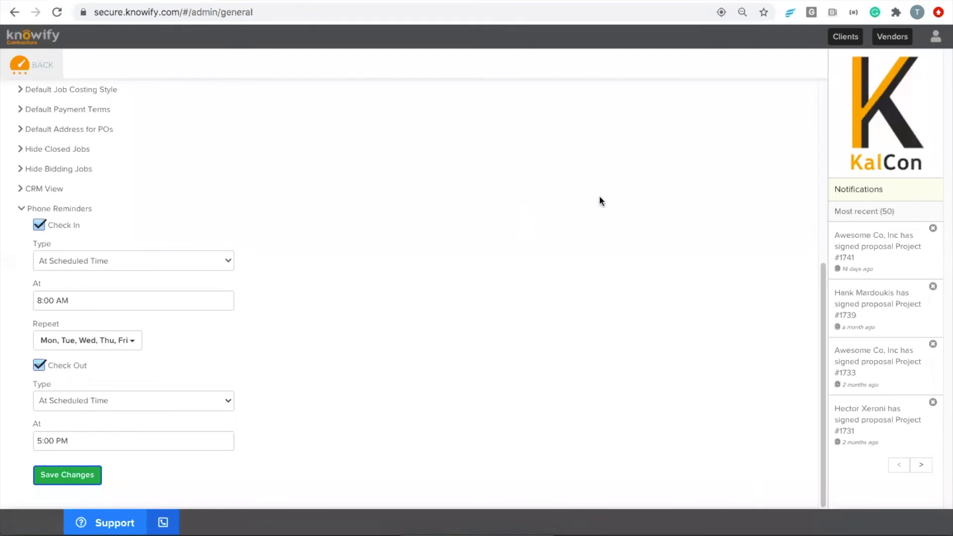
left_click(44, 65)
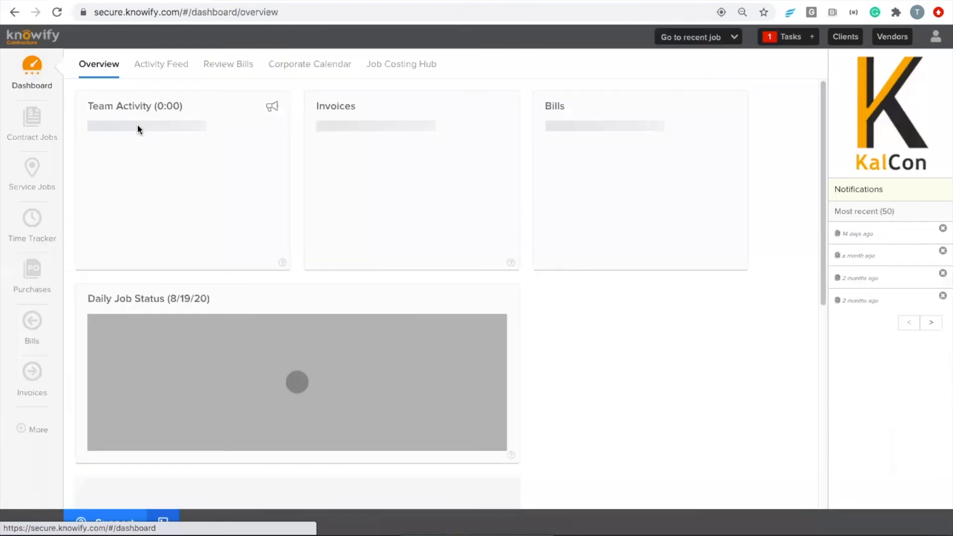
- Show Contract Jobs and expand Project #1742's Revenue chart into contract total, billed, paid, WIP and retained
left_click(48, 110)
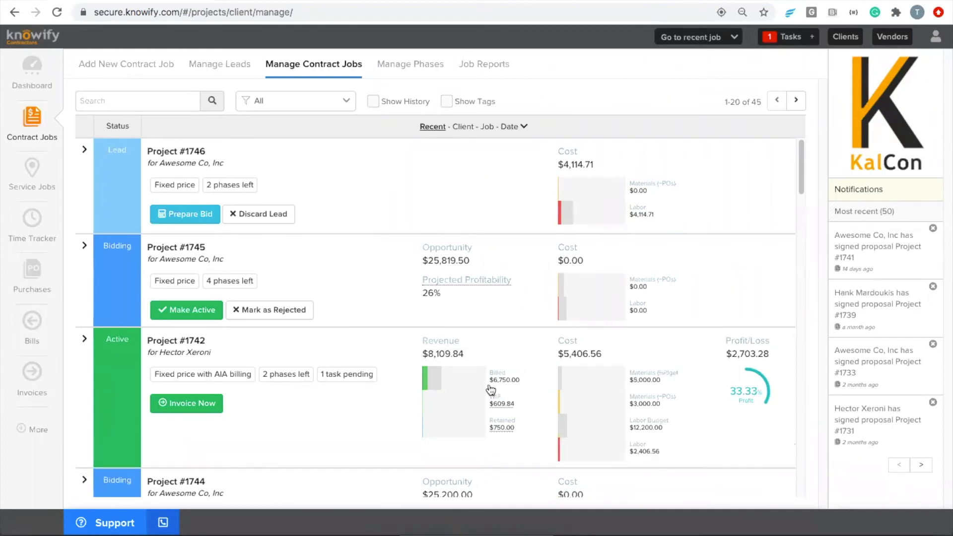
left_click(445, 383)
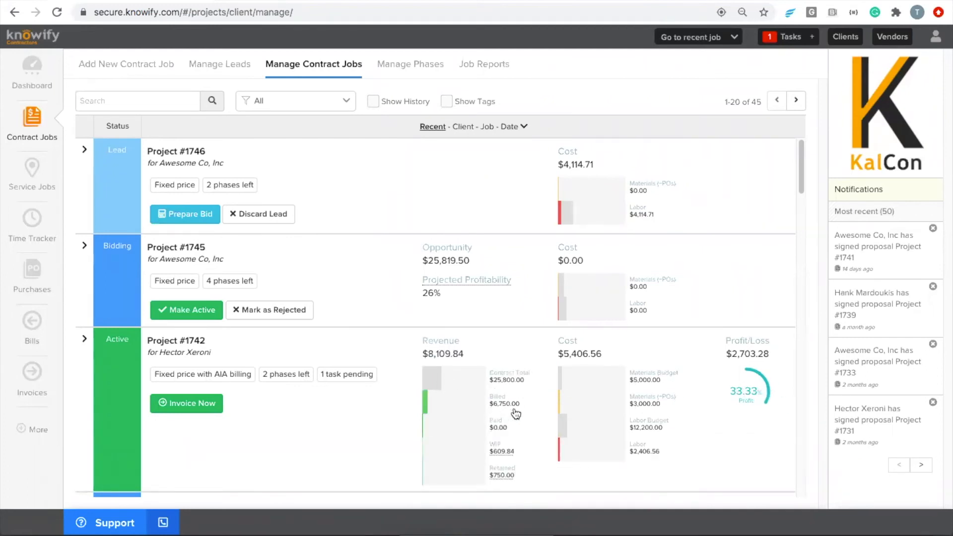
mouse_move(511, 453)
- Review Project #1742's Plan & Track: Site Prep, and Framing at $4,299.04 of $12,200.00
left_click(297, 380)
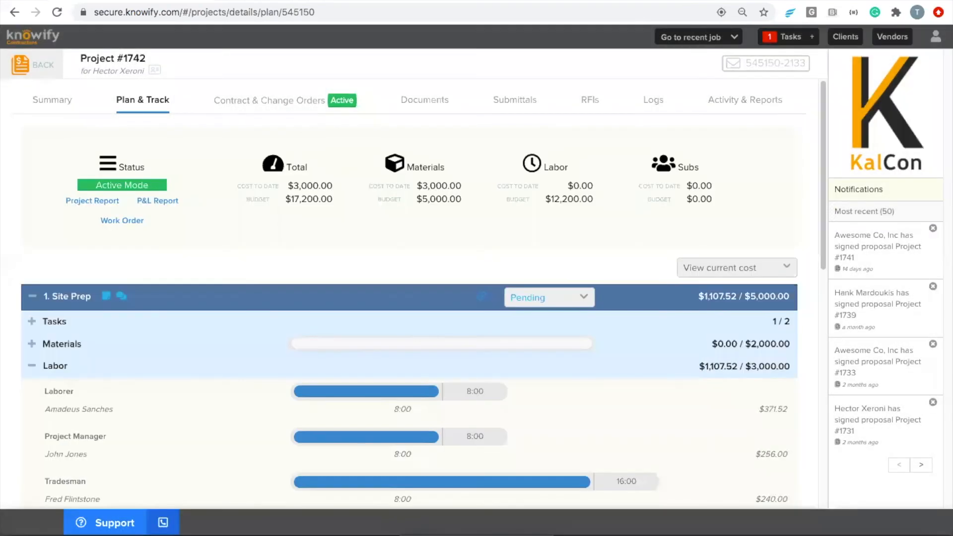
scroll(250, 248, "down", 3)
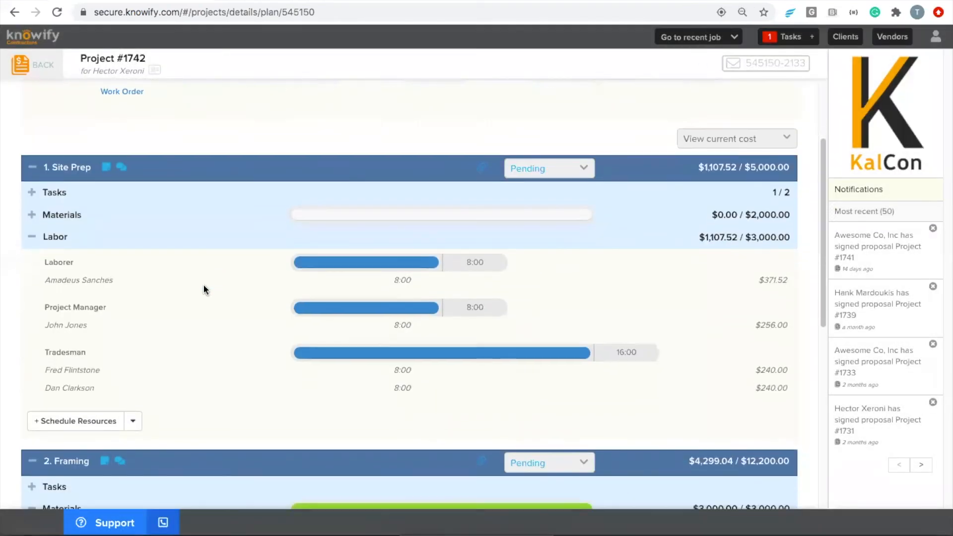
scroll(207, 288, "down", 5)
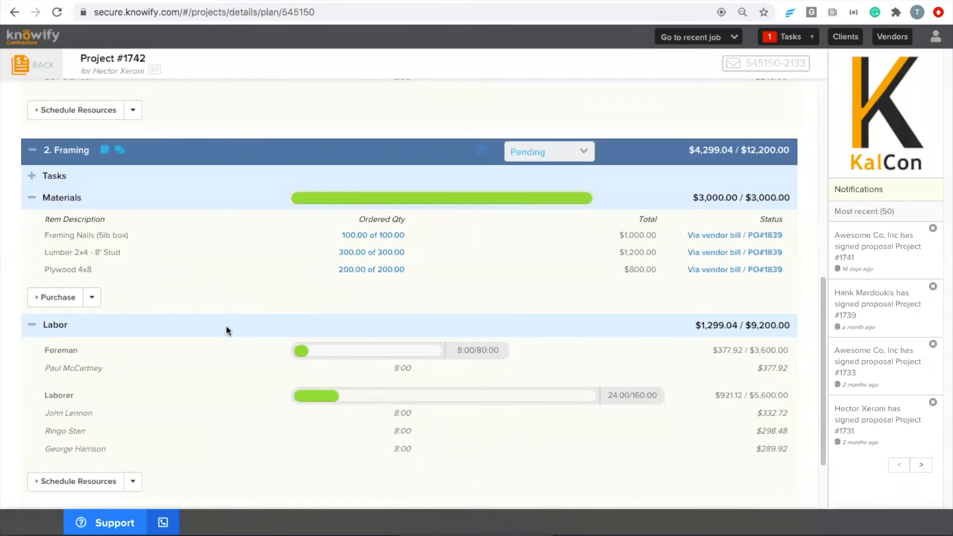
scroll(226, 330, "up", 2)
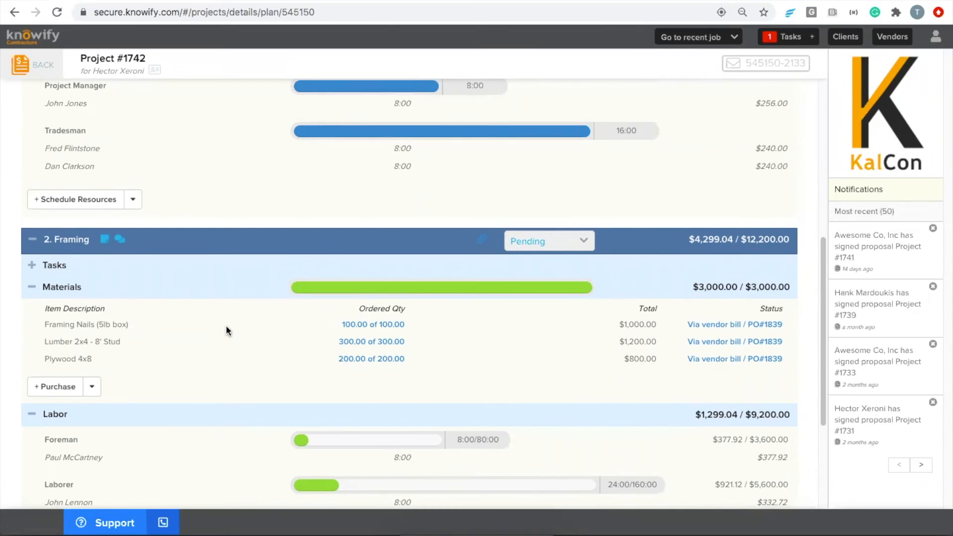
scroll(416, 278, "up", 3)
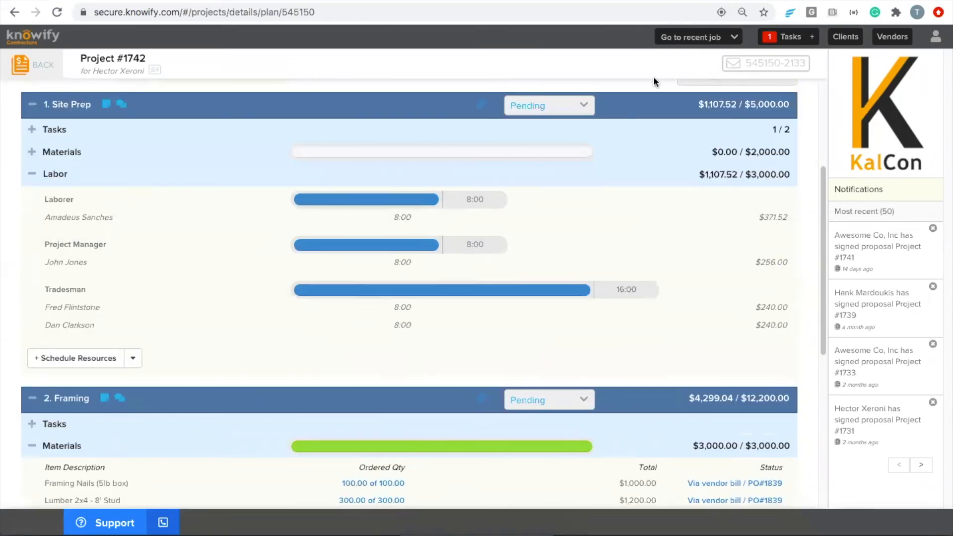
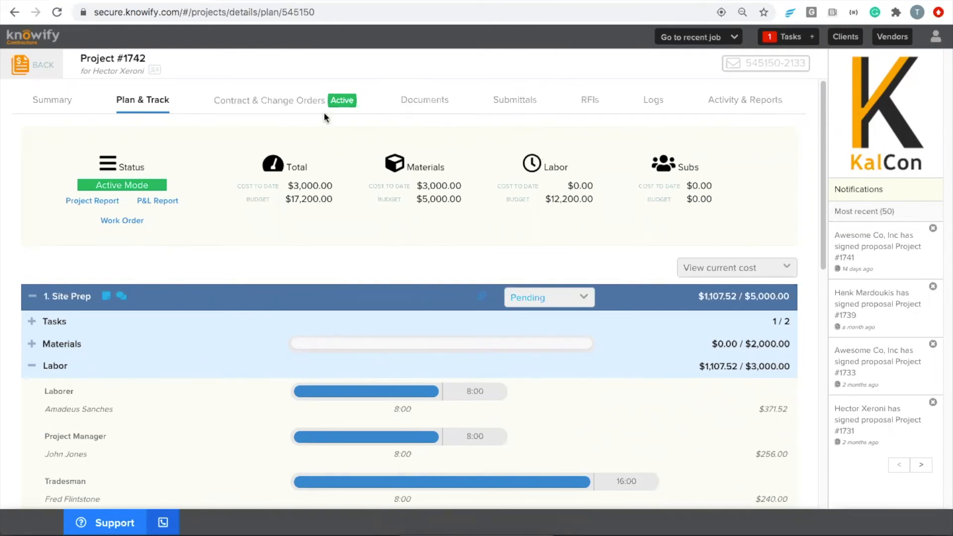
- Go back to Manage Contract Jobs, view the More panel, and reopen Project #1742's Summary
left_click(37, 66)
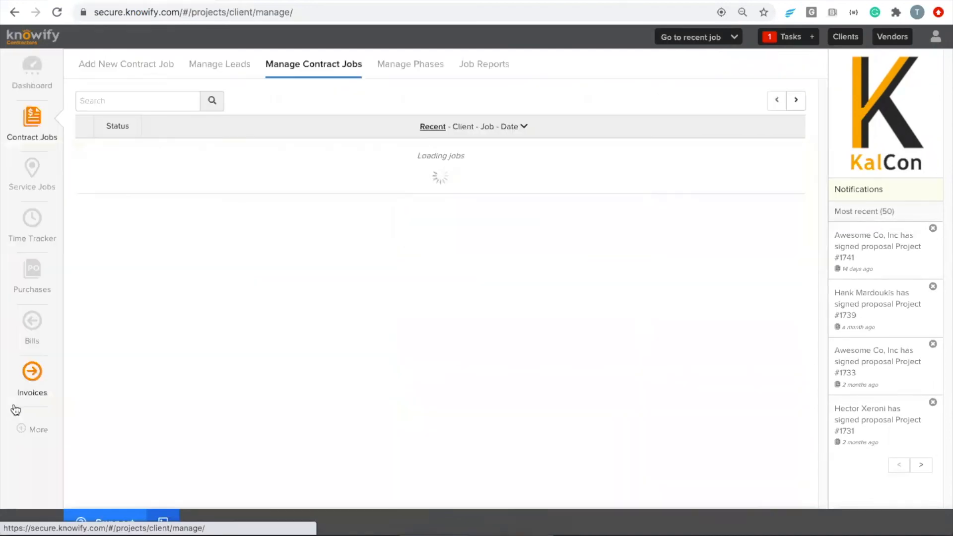
left_click(18, 422)
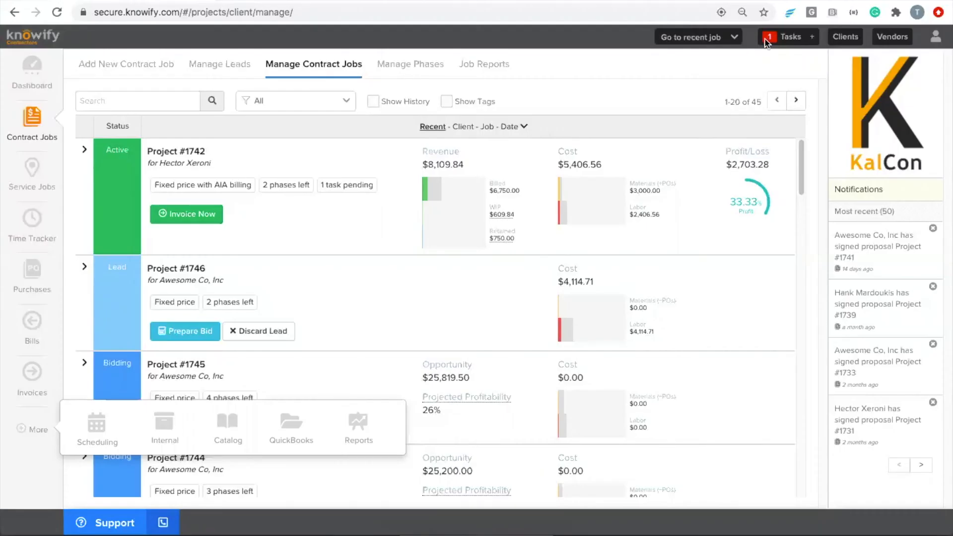
left_click(171, 151)
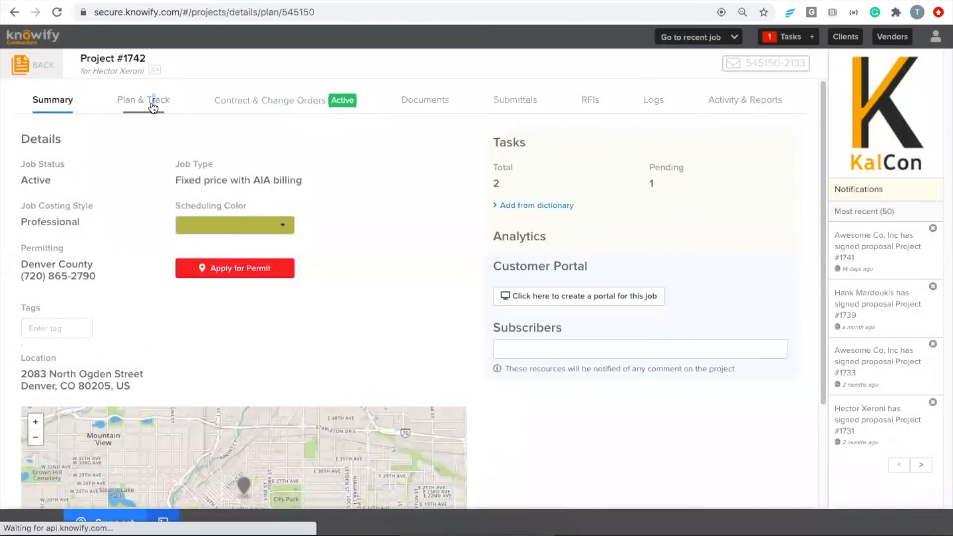
- Show Project #1742's Plan & Track as a Gantt chart
left_click(154, 102)
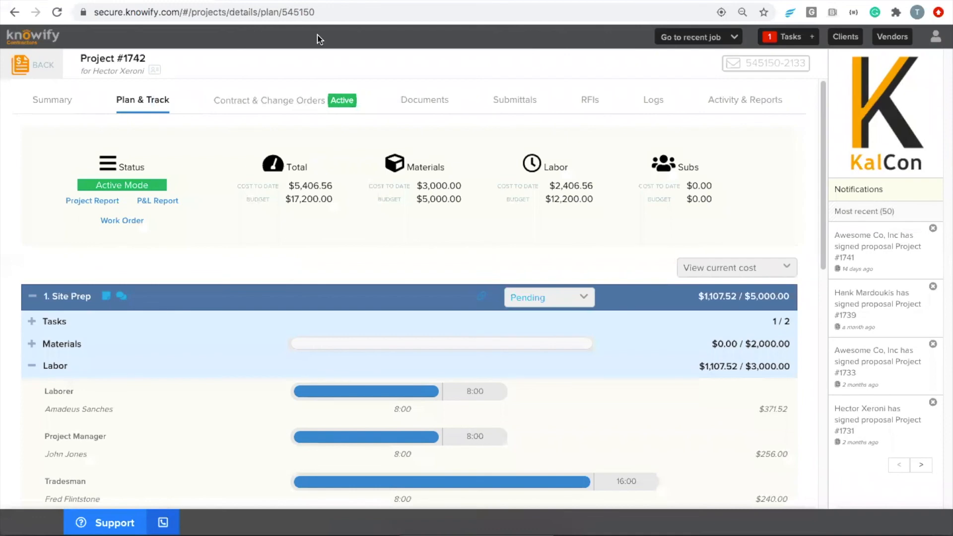
left_click(697, 268)
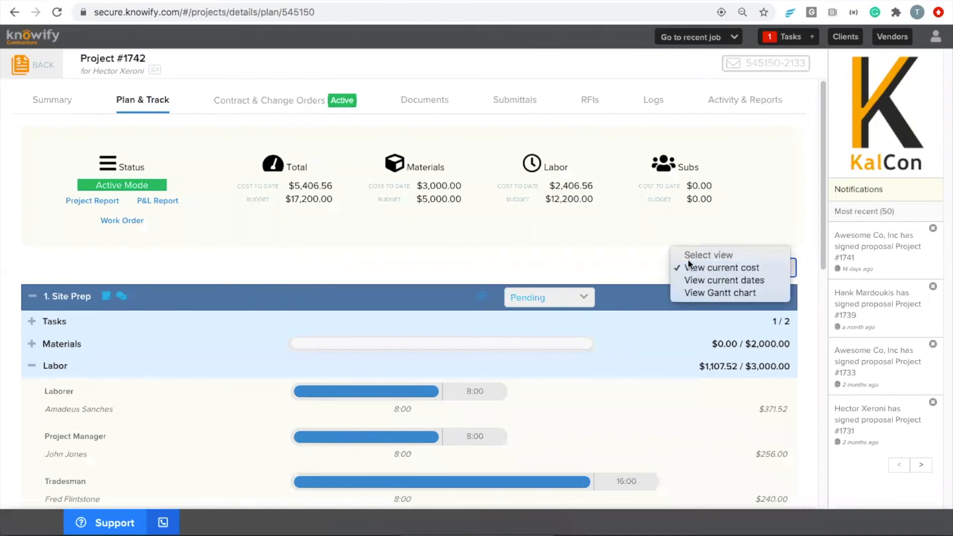
left_click(705, 294)
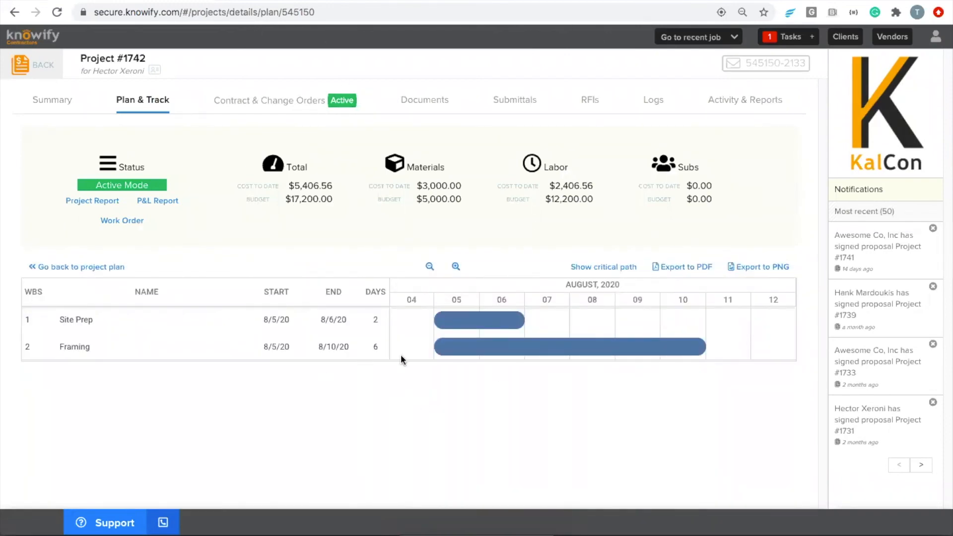
- Link Site Prep's end to Framing's start in the Gantt chart, making Site Prep 8/5/20–8/7/20
left_click(533, 326)
left_click_drag(533, 327, 431, 348)
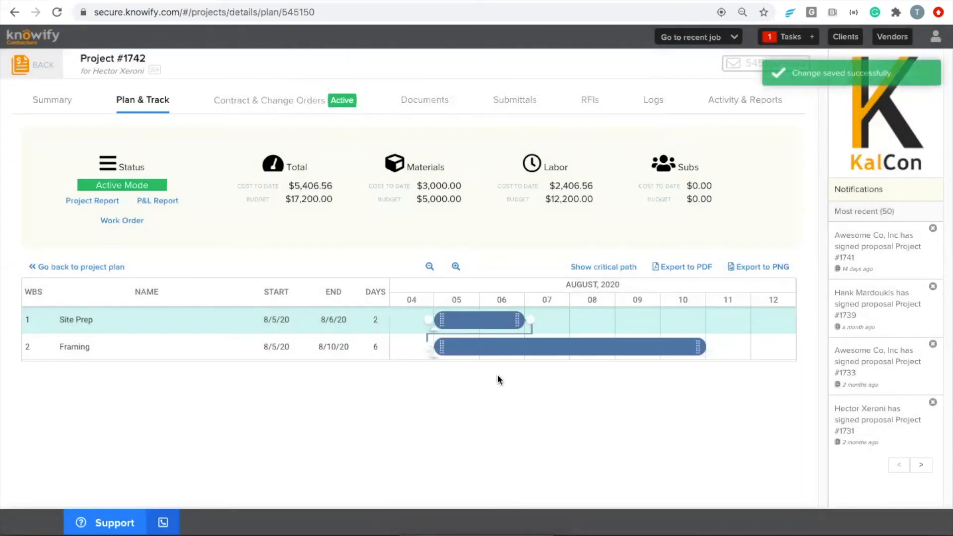
left_click(162, 273)
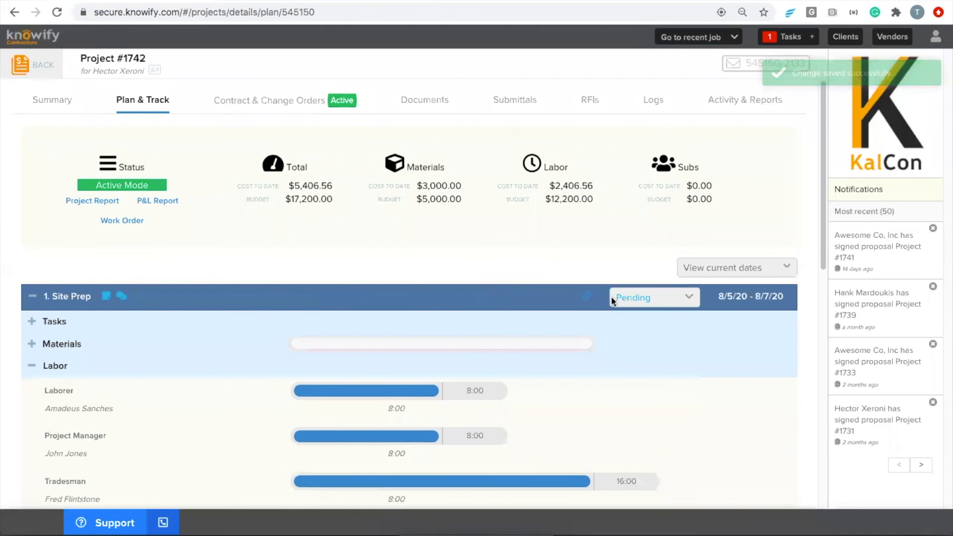
- Set the Site Prep phase status to Closed and collapse the Framing phase
left_click(611, 297)
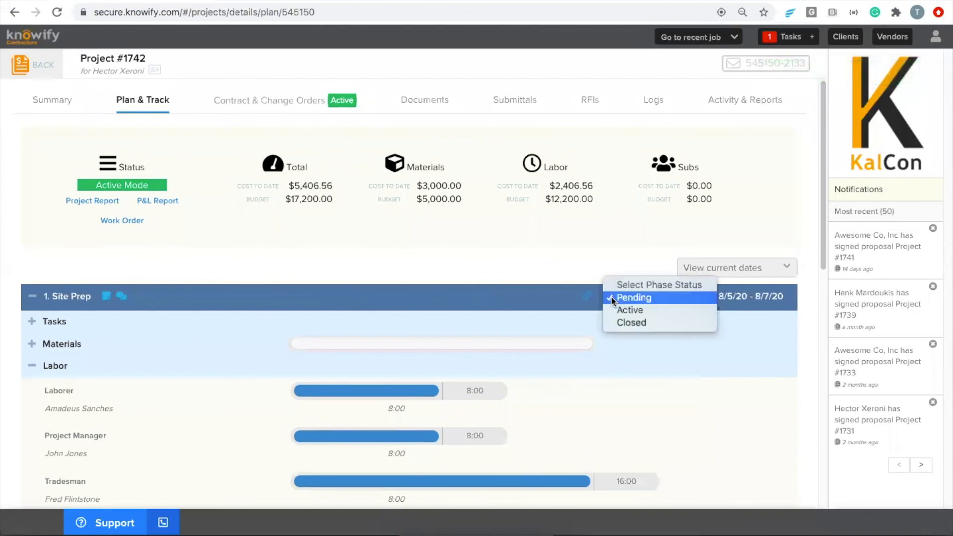
left_click(621, 323)
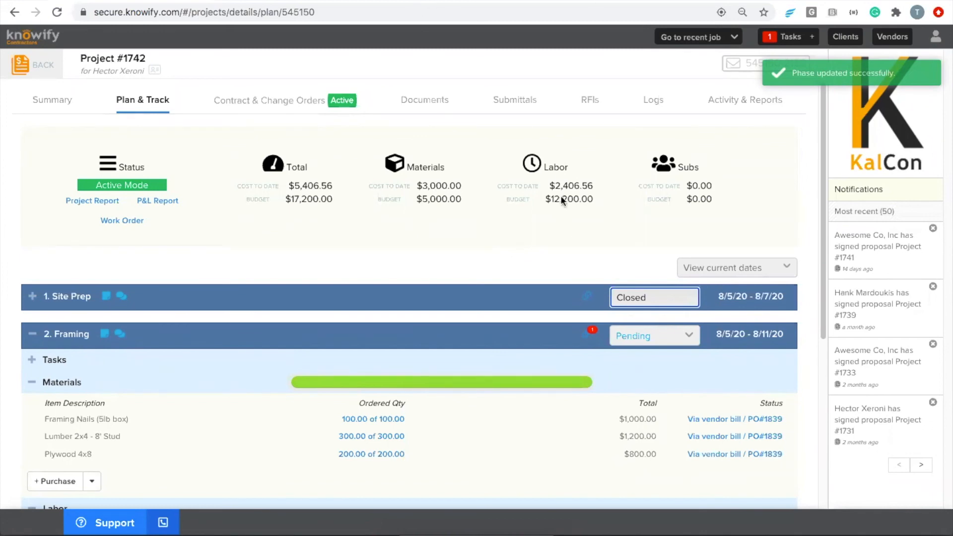
left_click(155, 334)
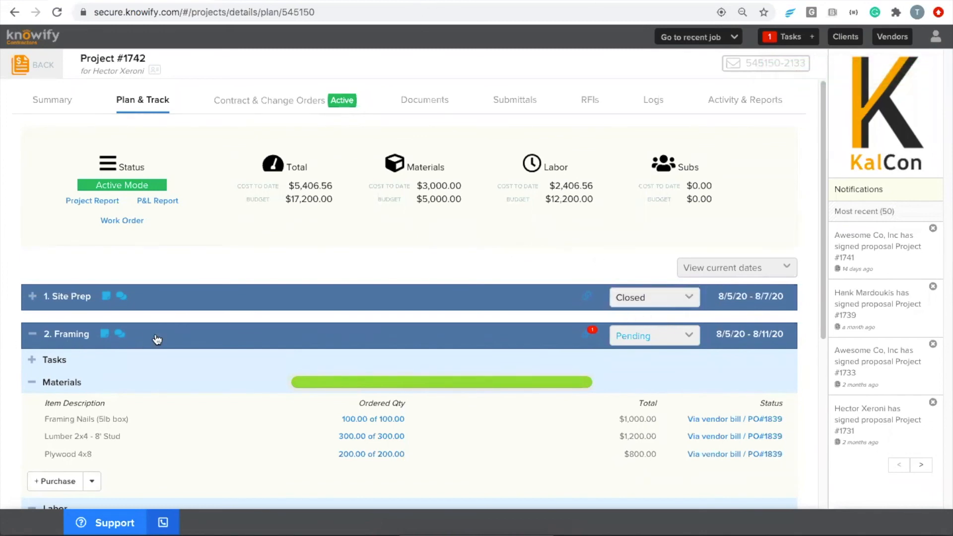